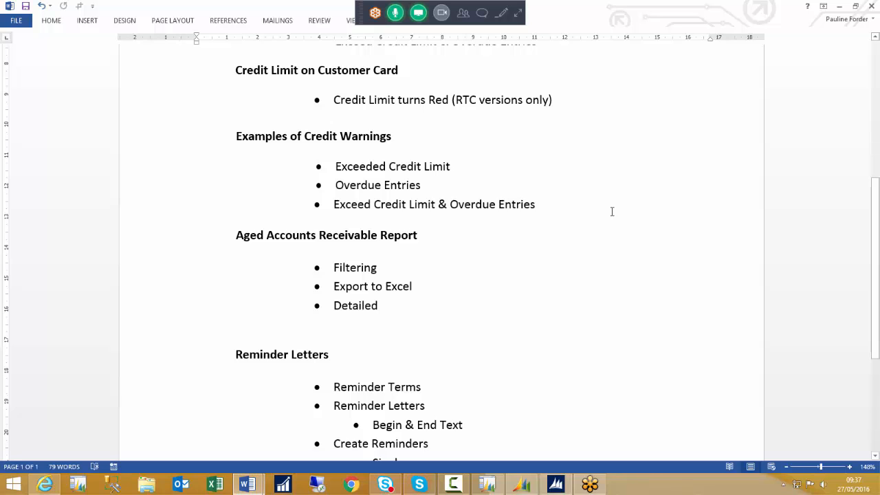
- Switch to Microsoft Dynamics NAV Classic and review the Credit Warnings options in the Receivables Sales & Receivables Setup
{"action": "scroll", "coordinate": [612, 212], "scroll_direction": "down", "scroll_amount": 3}
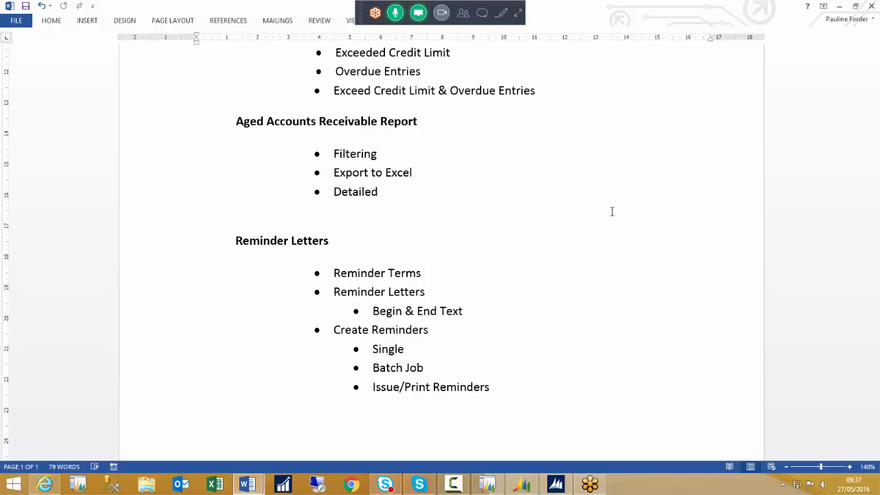
{"action": "left_click", "coordinate": [486, 484]}
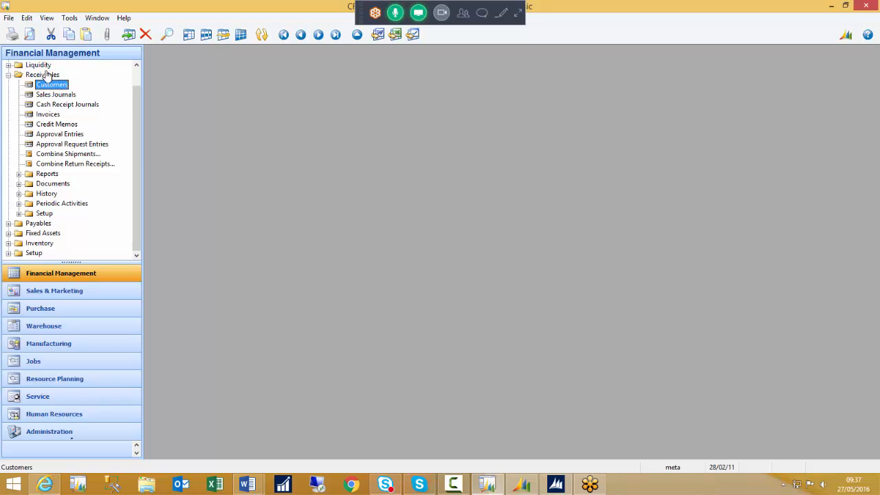
{"action": "left_click", "coordinate": [18, 213]}
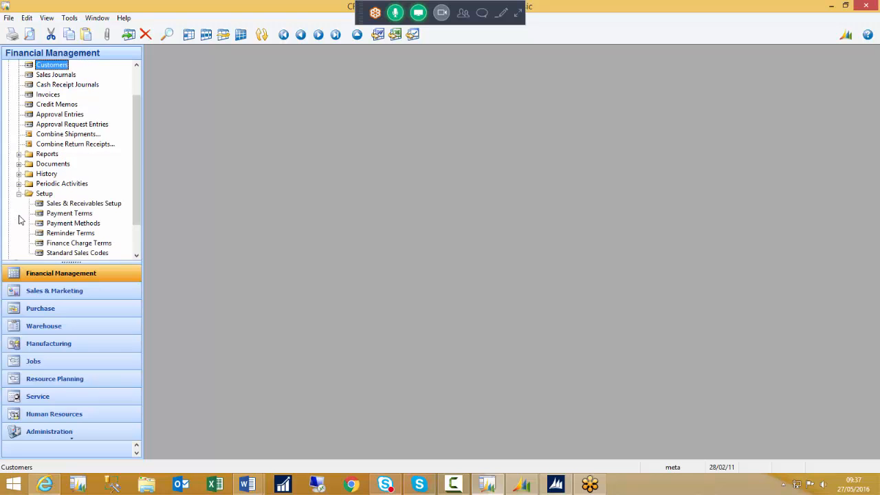
{"action": "left_click", "coordinate": [69, 204]}
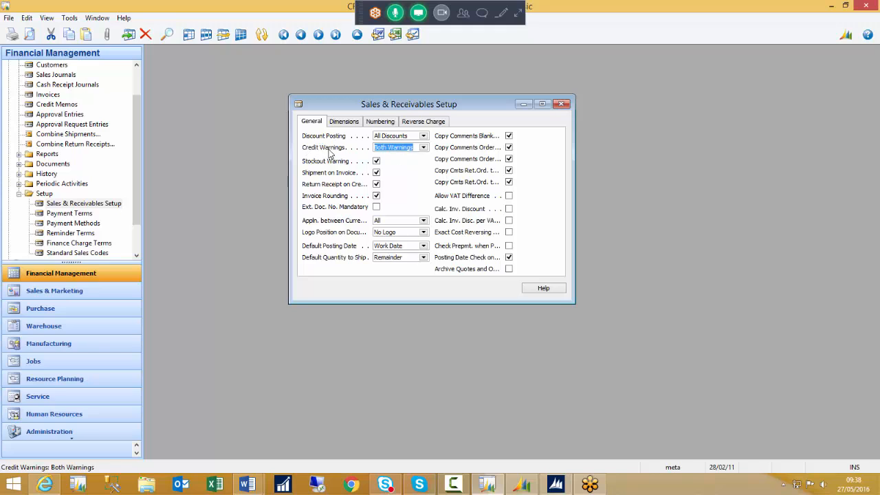
{"action": "left_click", "coordinate": [423, 149]}
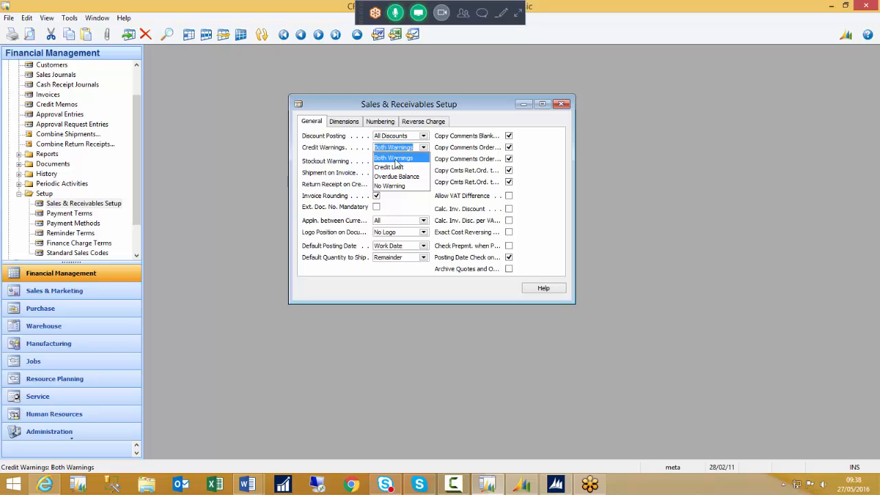
{"action": "left_click", "coordinate": [208, 168]}
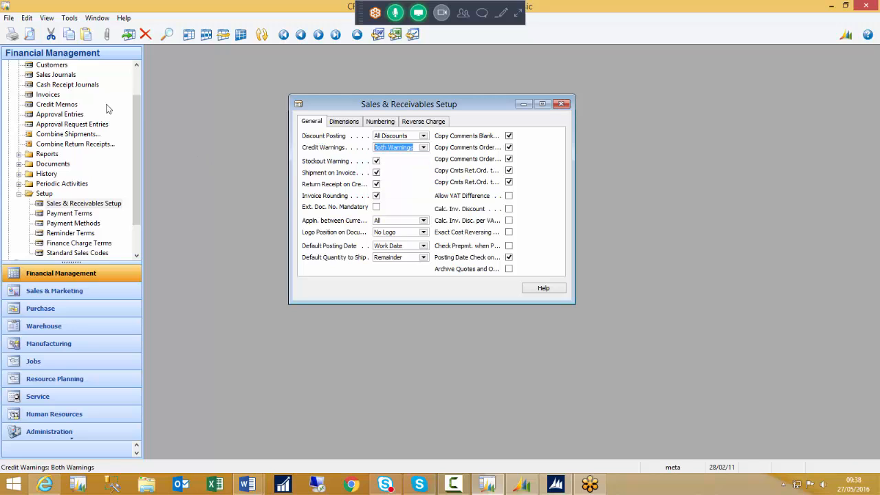
{"action": "left_click", "coordinate": [561, 104]}
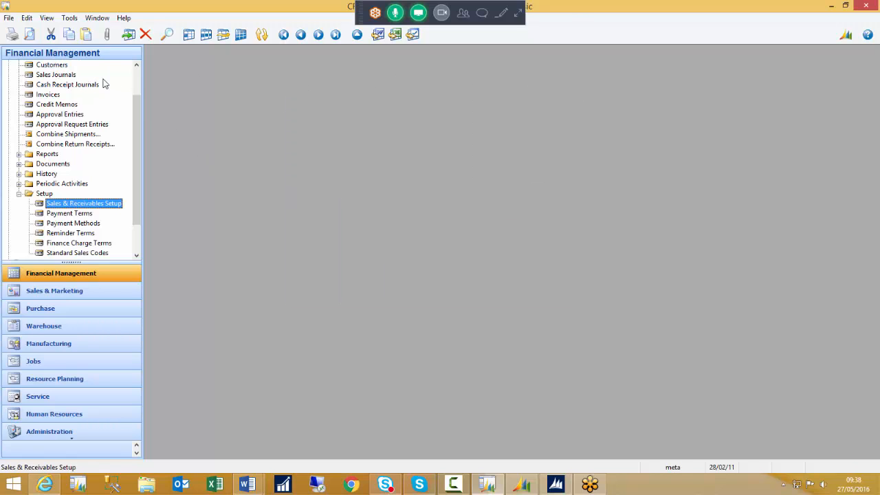
- Open the customer card for Selangorian Ltd. and set its Credit Limit (LCY) to 0.01
{"action": "double_click", "coordinate": [55, 65]}
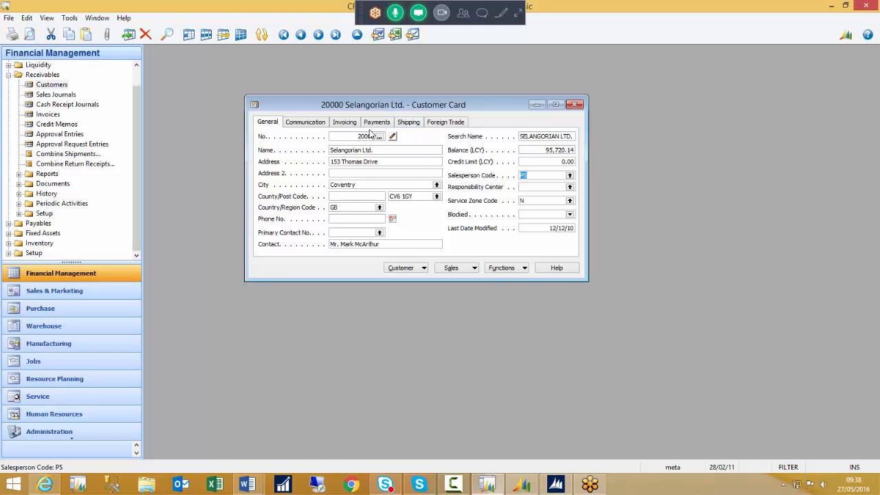
{"action": "left_click", "coordinate": [536, 163]}
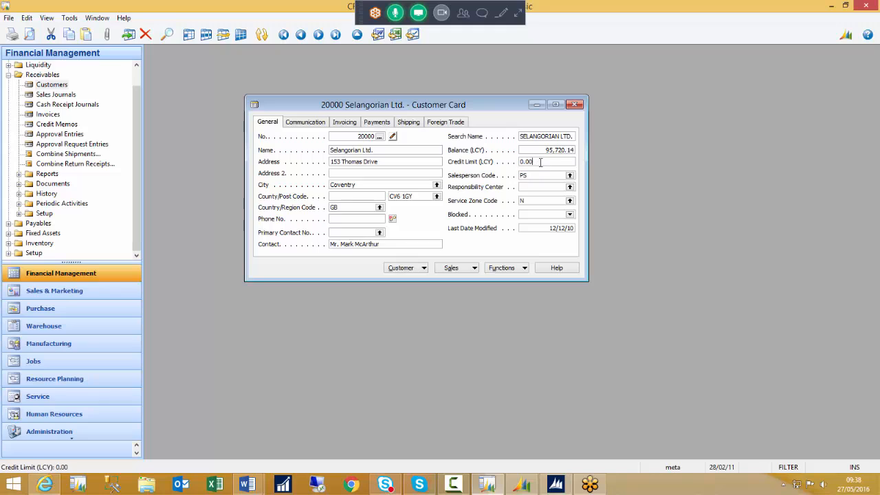
{"action": "double_click", "coordinate": [544, 161]}
{"action": "type", "text": "0.01"}
{"action": "key", "text": "Tab"}
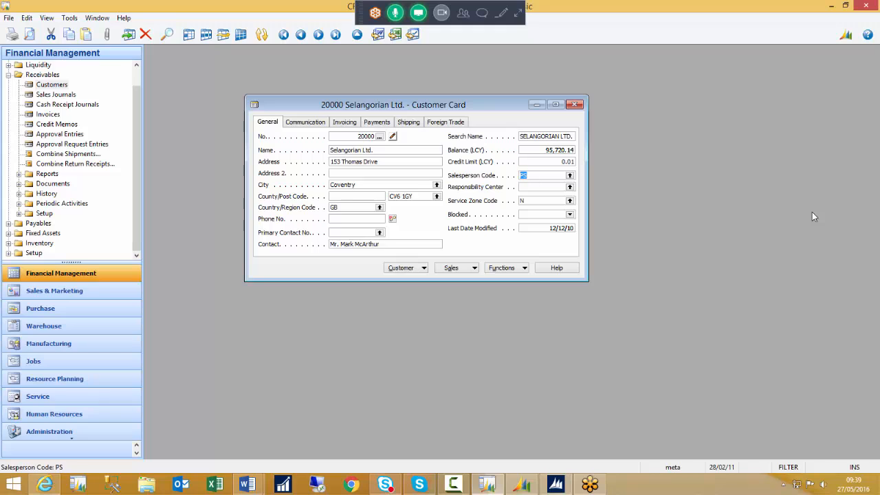
- Set the Credit Limit (LCY) of Selangorian Ltd. to 5,000
{"action": "left_click", "coordinate": [543, 162]}
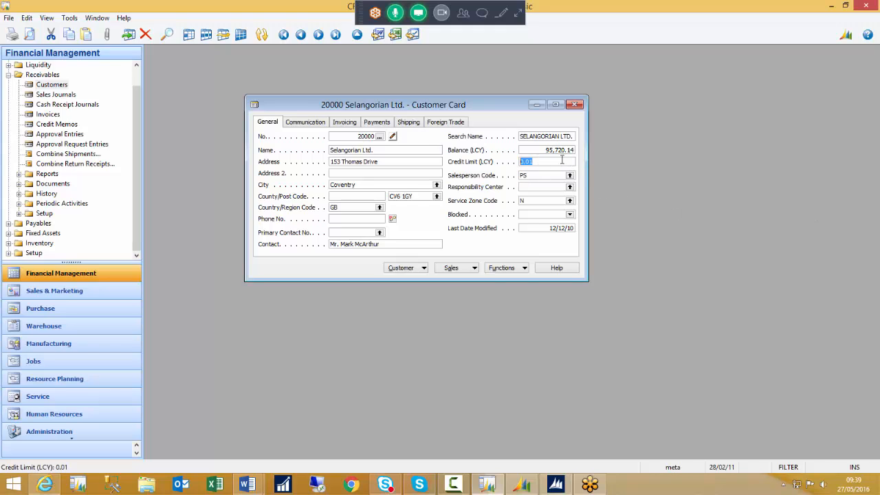
{"action": "type", "text": "5,00"}
{"action": "type", "text": "0"}
{"action": "key", "text": "Tab"}
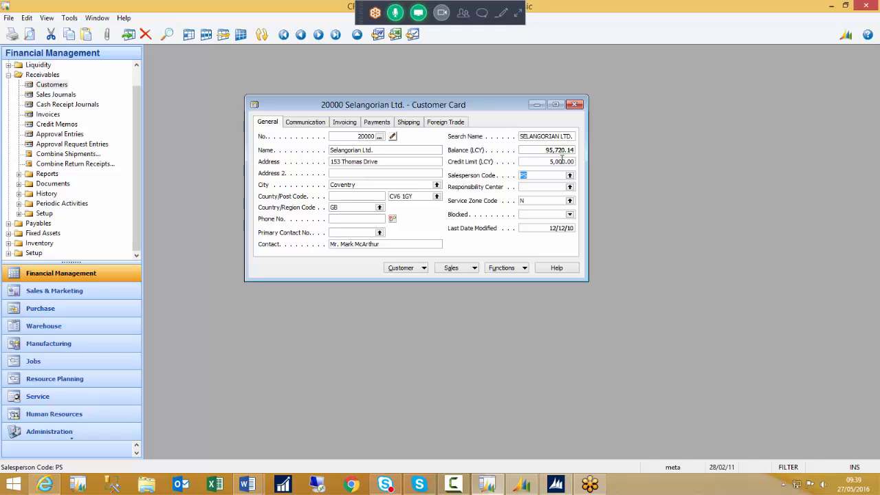
- Search the customer list by name for "guild" and open the customer card of Guildford Water Department
{"action": "left_click", "coordinate": [366, 149]}
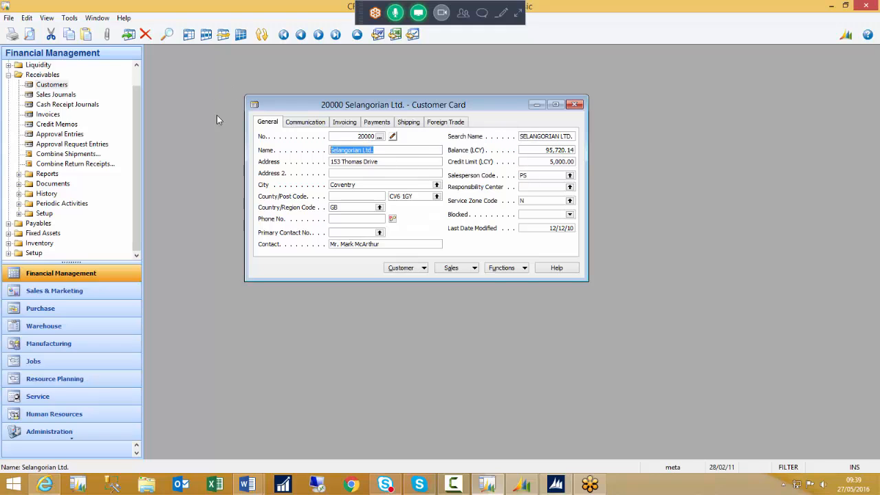
{"action": "left_click", "coordinate": [357, 34]}
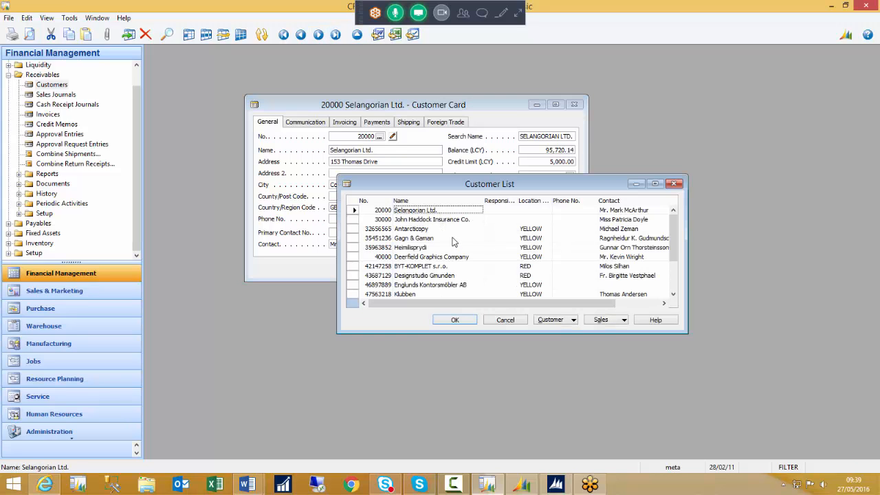
{"action": "key", "text": "ctrl+f"}
{"action": "type", "text": "guil"}
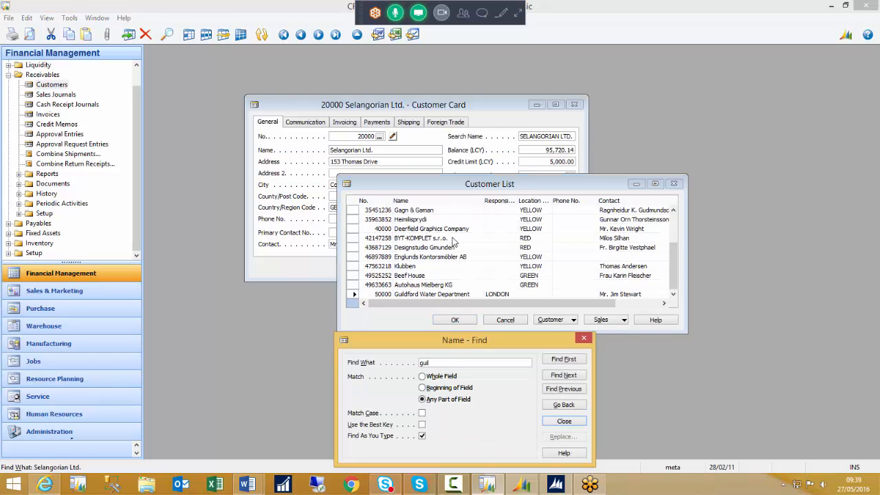
{"action": "type", "text": "d"}
{"action": "left_click", "coordinate": [584, 338]}
{"action": "left_click", "coordinate": [404, 229]}
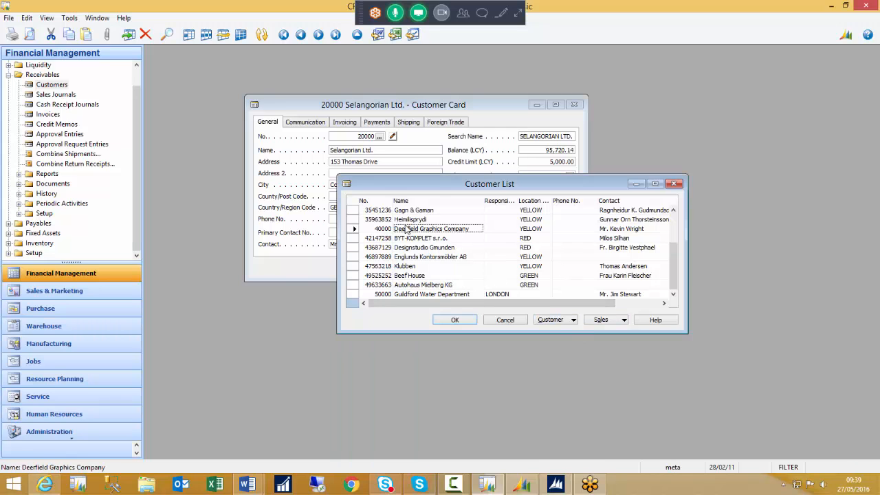
{"action": "key", "text": "ctrl+f"}
{"action": "type", "text": "guild"}
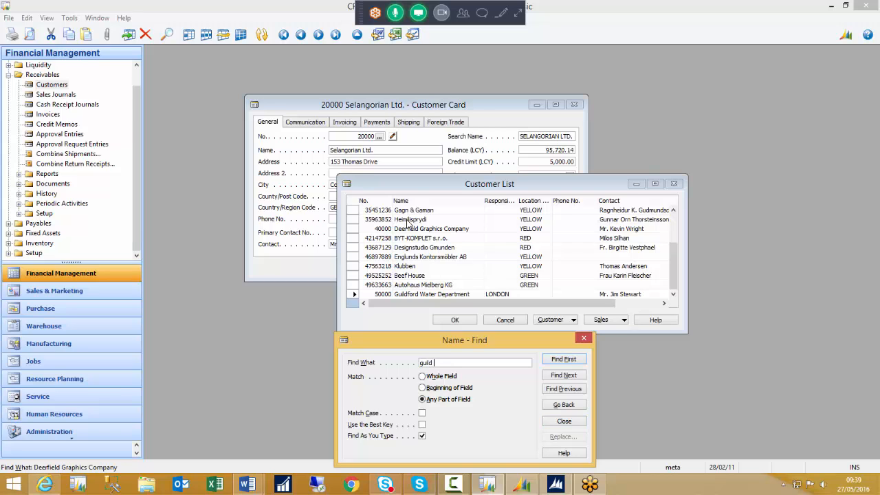
{"action": "left_click", "coordinate": [432, 296]}
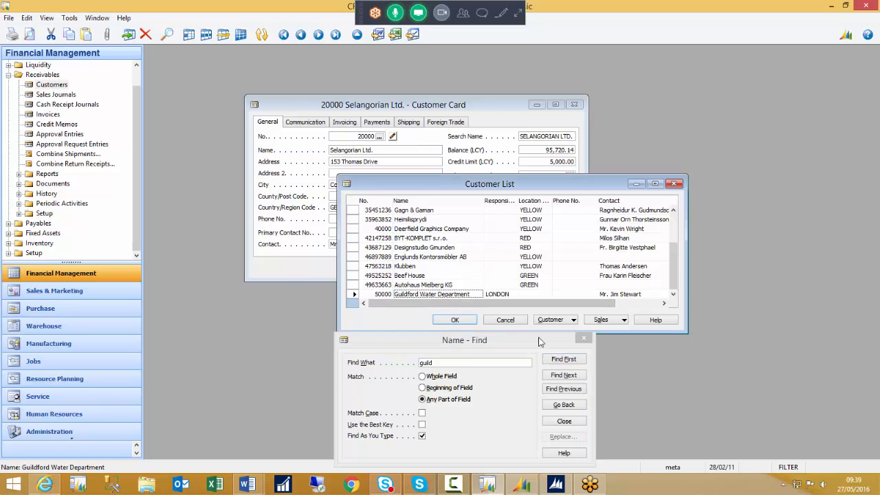
{"action": "left_click", "coordinate": [583, 339]}
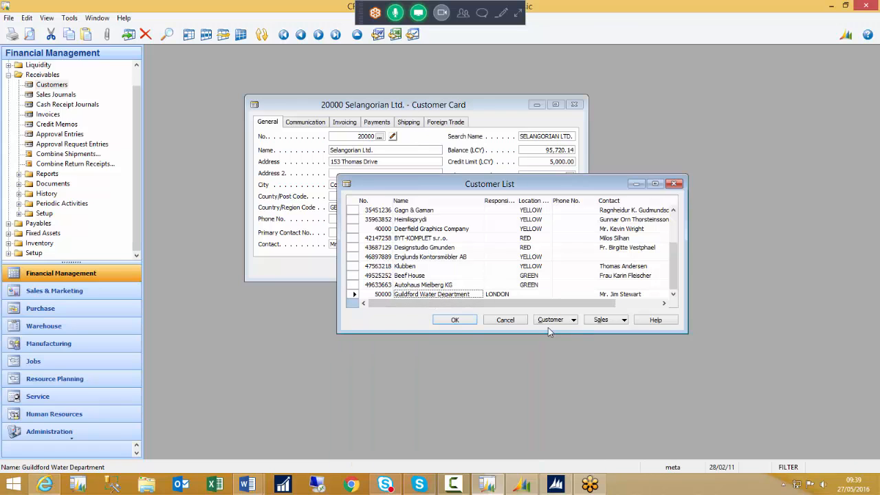
{"action": "left_click", "coordinate": [465, 322]}
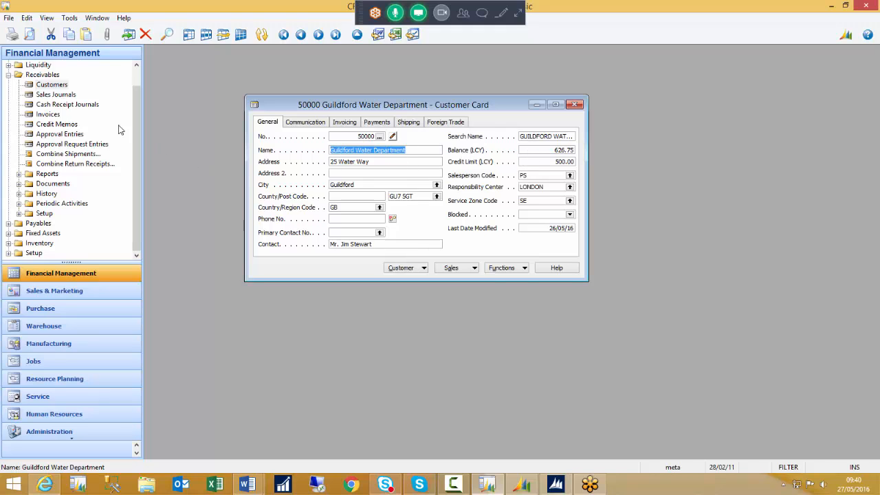
- Open a blank sales invoice, enter Guildford Water Department's number as the sell-to customer, and decline to record it at the credit check
{"action": "left_click", "coordinate": [47, 116]}
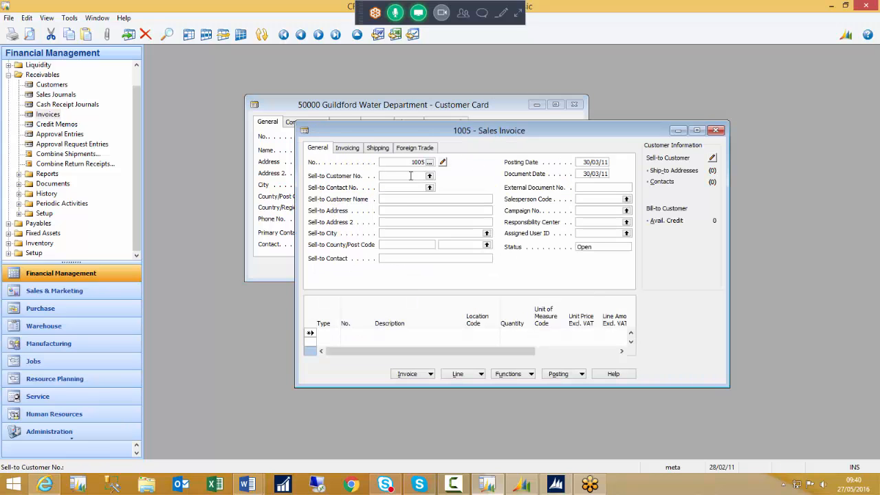
{"action": "left_click", "coordinate": [389, 177]}
{"action": "left_click_drag", "start_coordinate": [476, 130], "coordinate": [467, 168]}
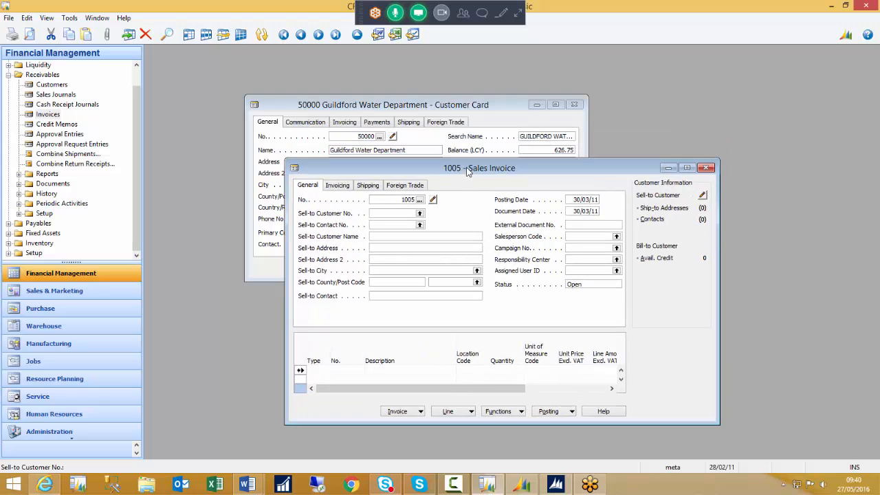
{"action": "type", "text": "50000"}
{"action": "key", "text": "Tab"}
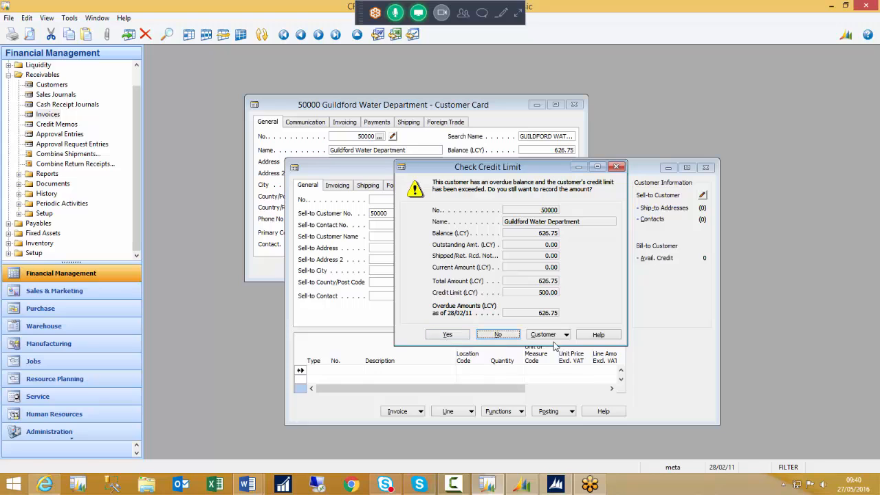
{"action": "left_click", "coordinate": [489, 336]}
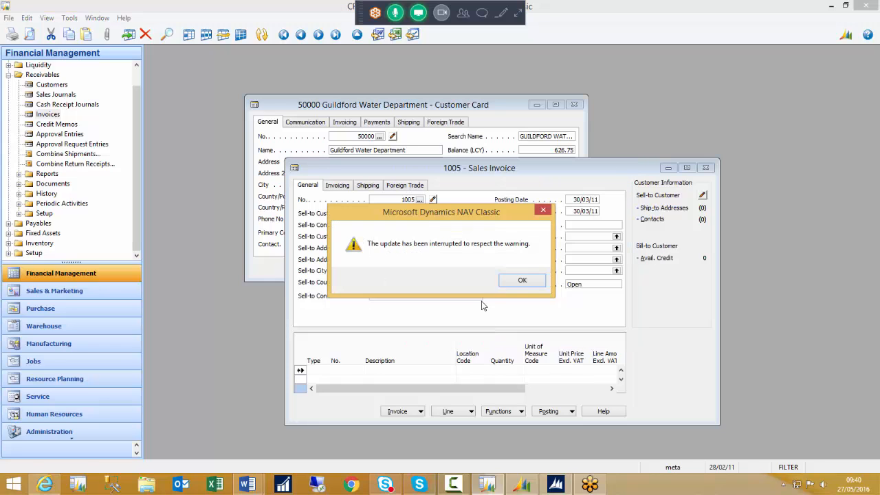
{"action": "left_click", "coordinate": [528, 280]}
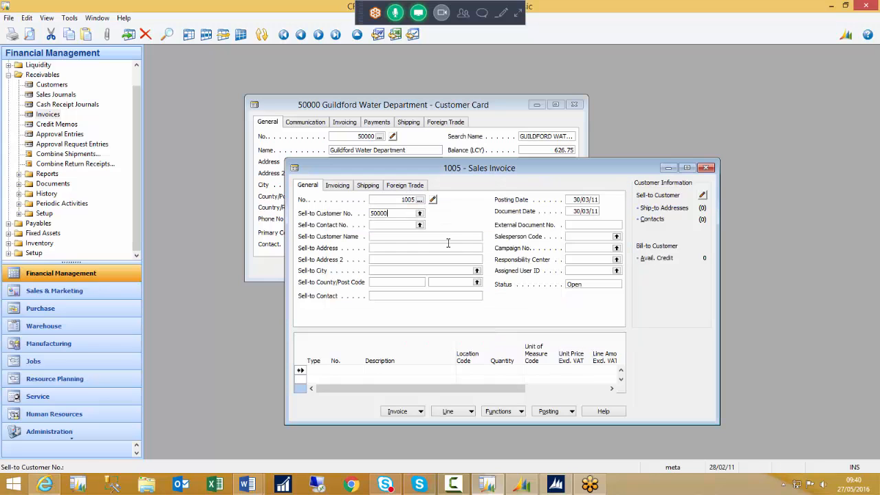
- Find The Cannon Group PLC by name with "the ca", choose it as the invoice's sell-to customer, and decline to record it
{"action": "double_click", "coordinate": [405, 214]}
{"action": "left_click", "coordinate": [419, 214]}
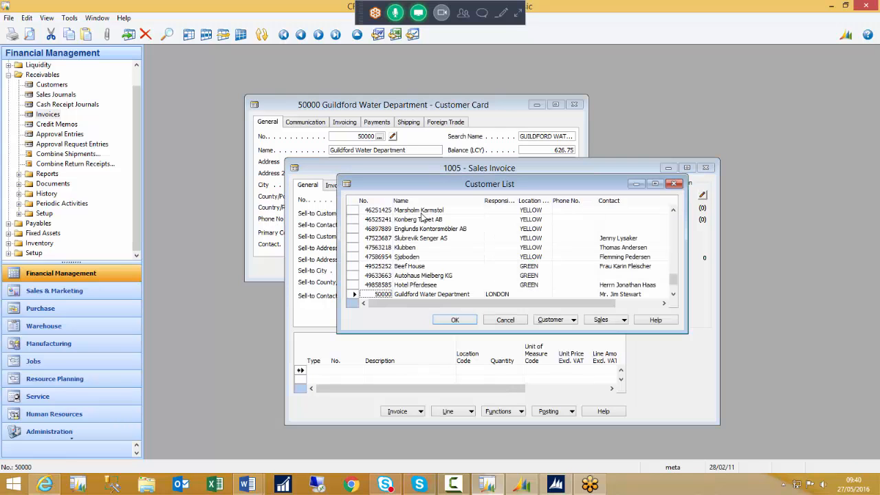
{"action": "left_click", "coordinate": [417, 238]}
{"action": "key", "text": "ctrl+f"}
{"action": "type", "text": "the ca"}
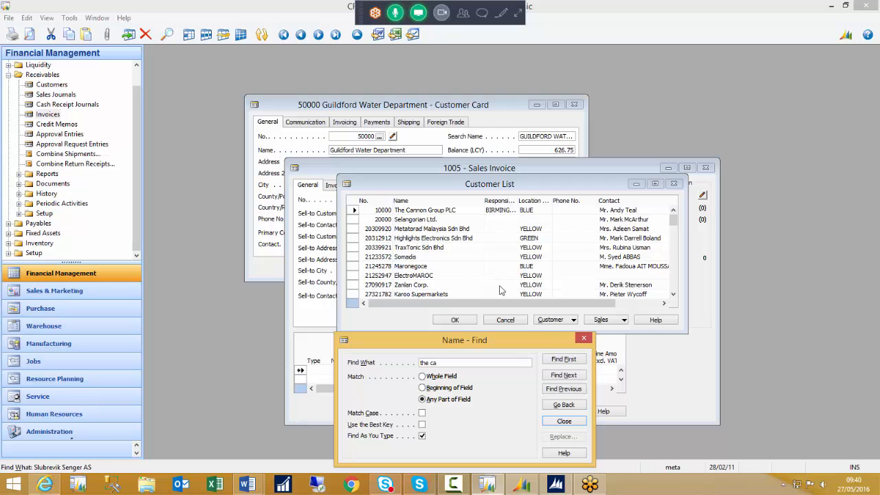
{"action": "left_click", "coordinate": [585, 338]}
{"action": "left_click", "coordinate": [455, 321]}
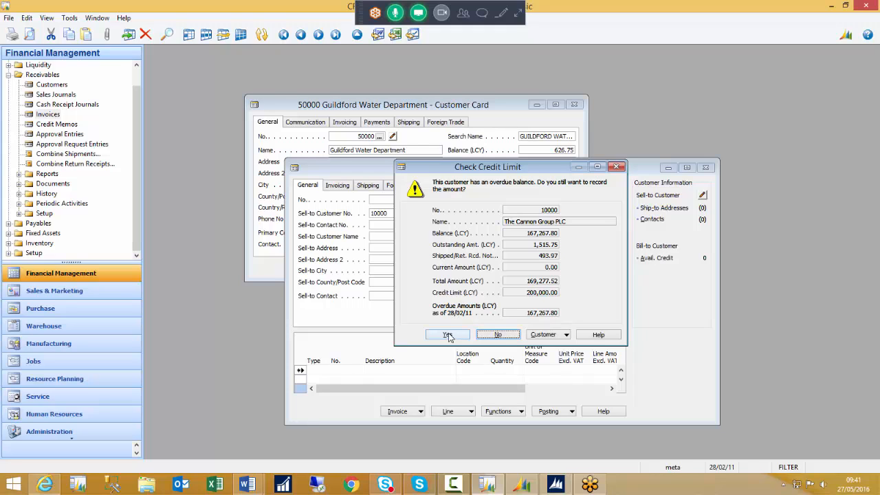
{"action": "left_click", "coordinate": [498, 334]}
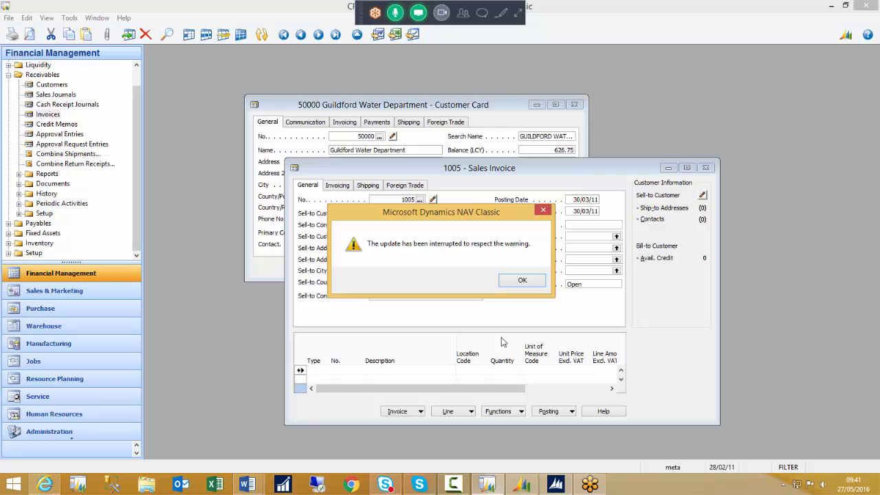
{"action": "left_click", "coordinate": [525, 280]}
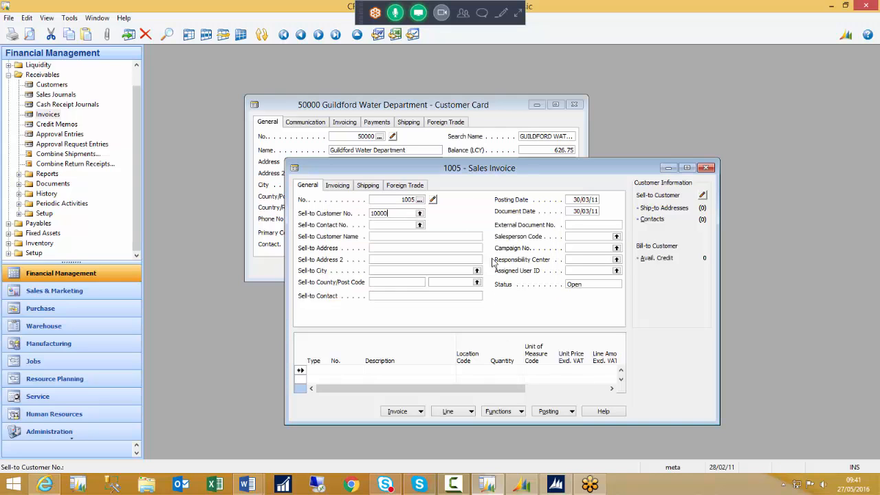
- Look up the invoice's sell-to customer list and find Fairway Sound by name with "fairw"
{"action": "key", "text": "F6"}
{"action": "left_click", "coordinate": [431, 229]}
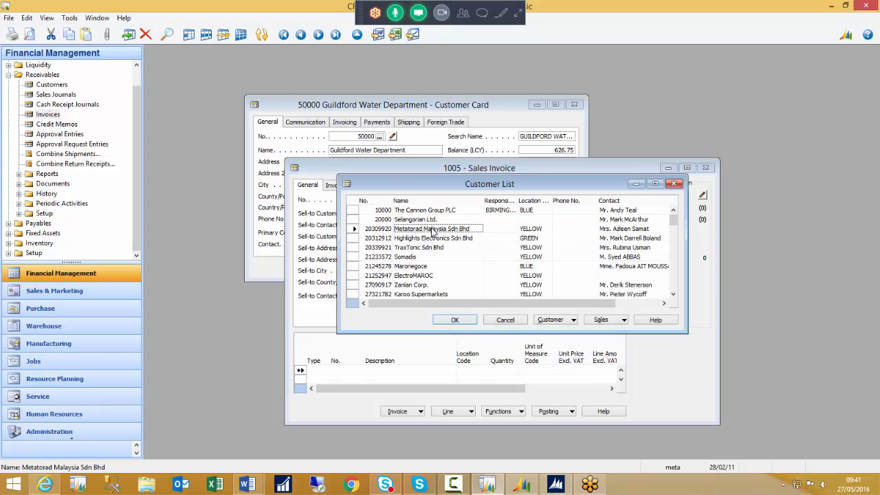
{"action": "key", "text": "ctrl+f"}
{"action": "type", "text": "fsair"}
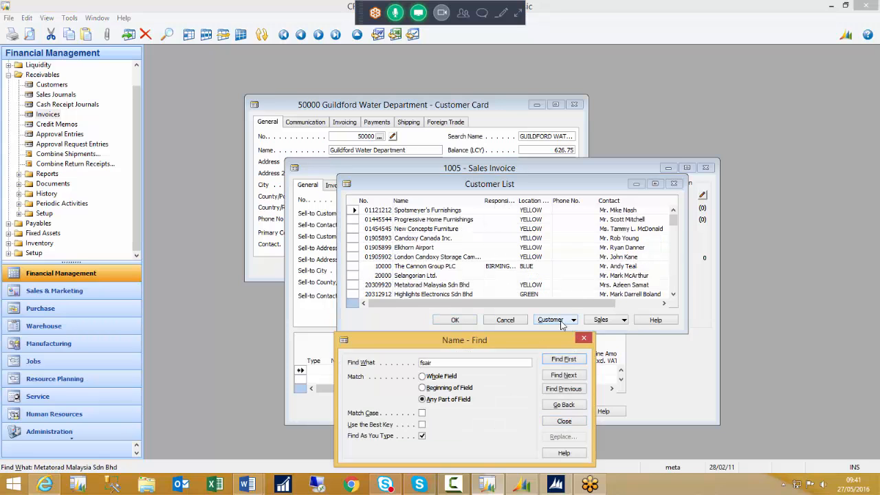
{"action": "key", "text": "BackSpace"}
{"action": "key", "text": "BackSpace"}
{"action": "key", "text": "BackSpace"}
{"action": "key", "text": "BackSpace"}
{"action": "type", "text": "ai"}
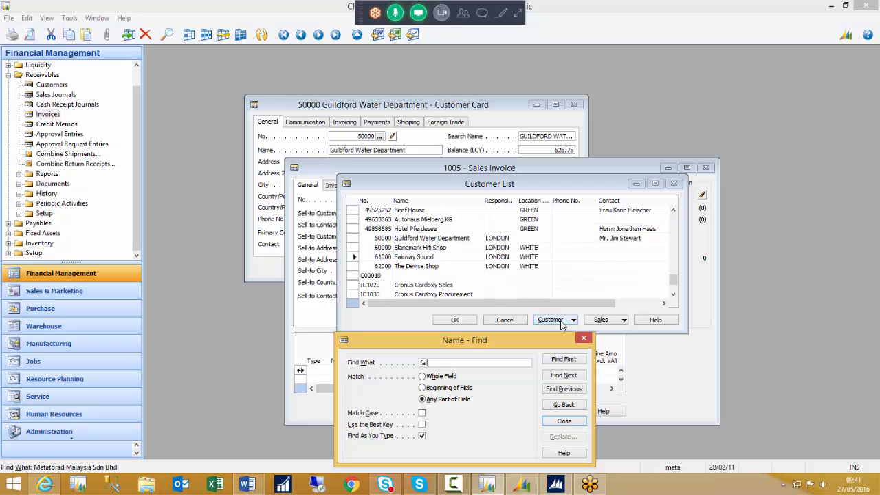
{"action": "type", "text": "rw"}
{"action": "left_click", "coordinate": [584, 338]}
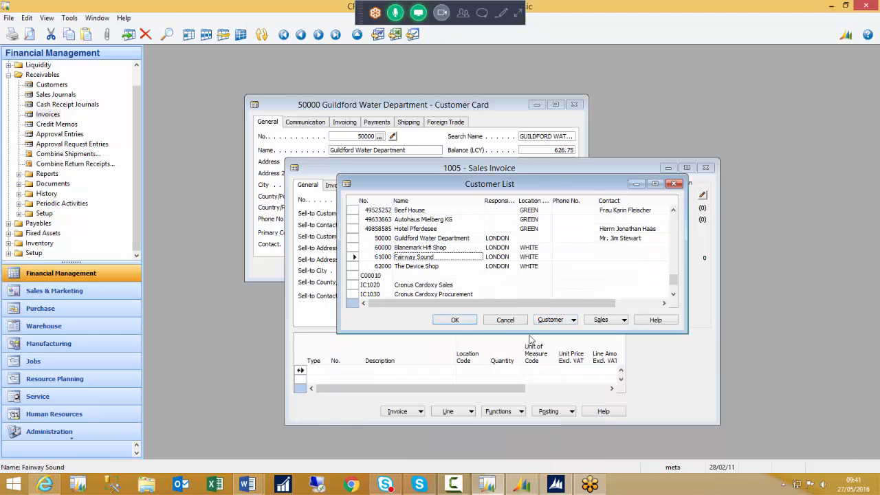
- Choose Fairway Sound as the sell-to customer, decline to record it at the credit check, and close the invoice and customer card
{"action": "left_click", "coordinate": [455, 321]}
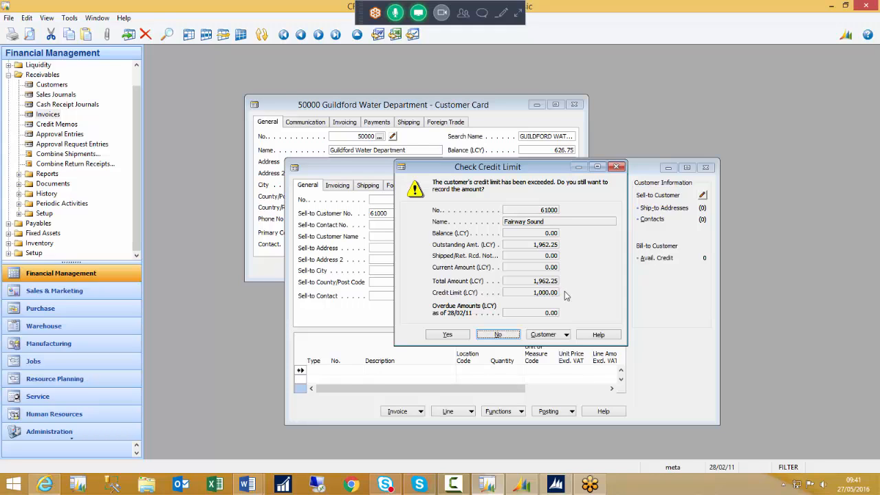
{"action": "key", "text": "Return"}
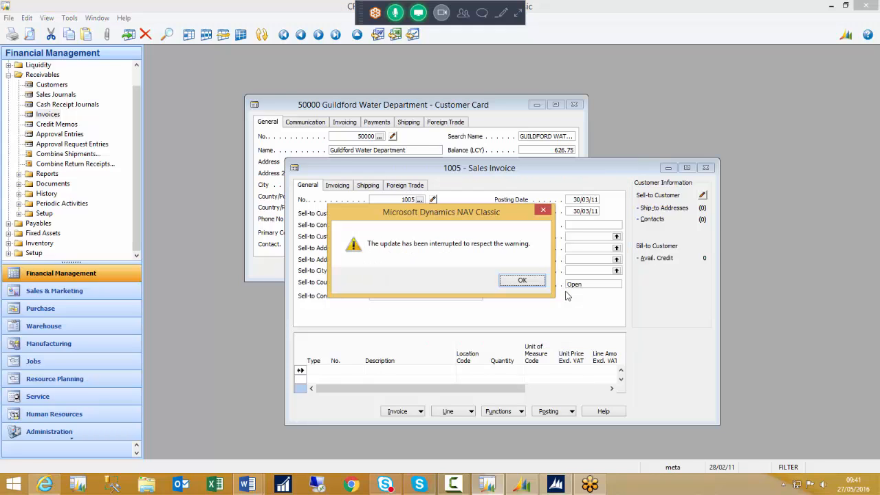
{"action": "left_click", "coordinate": [526, 280]}
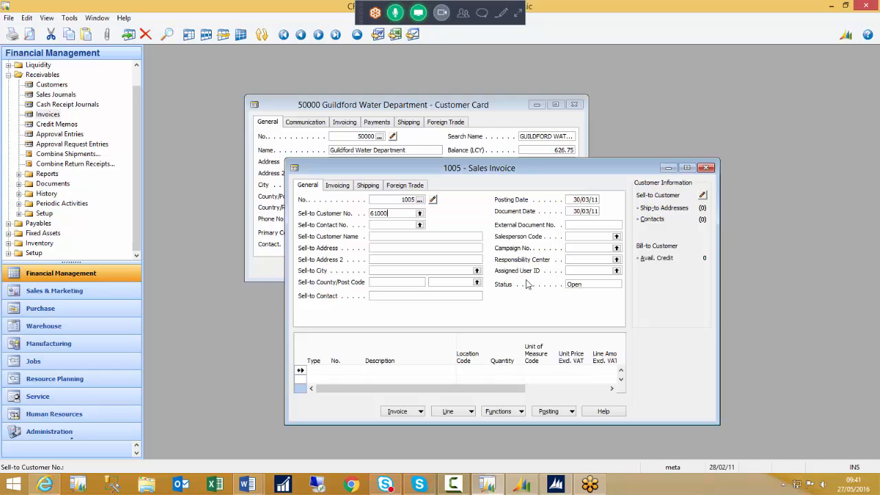
{"action": "left_click", "coordinate": [706, 168]}
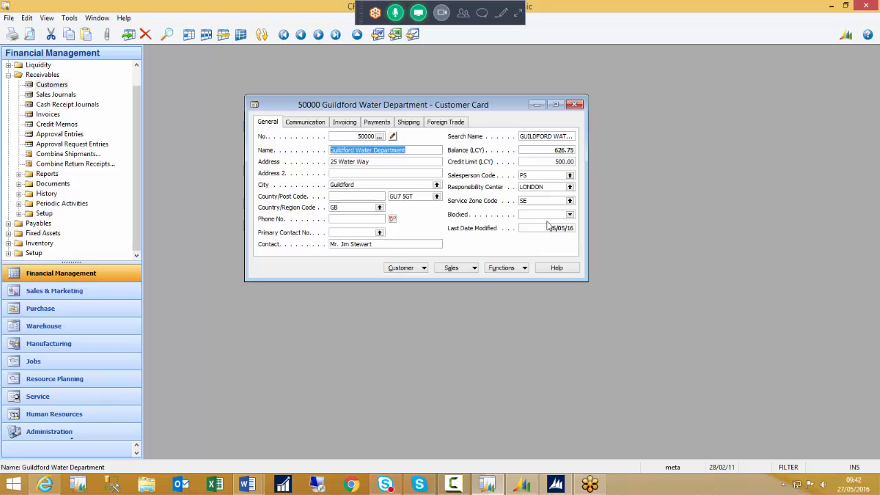
{"action": "left_click", "coordinate": [576, 105]}
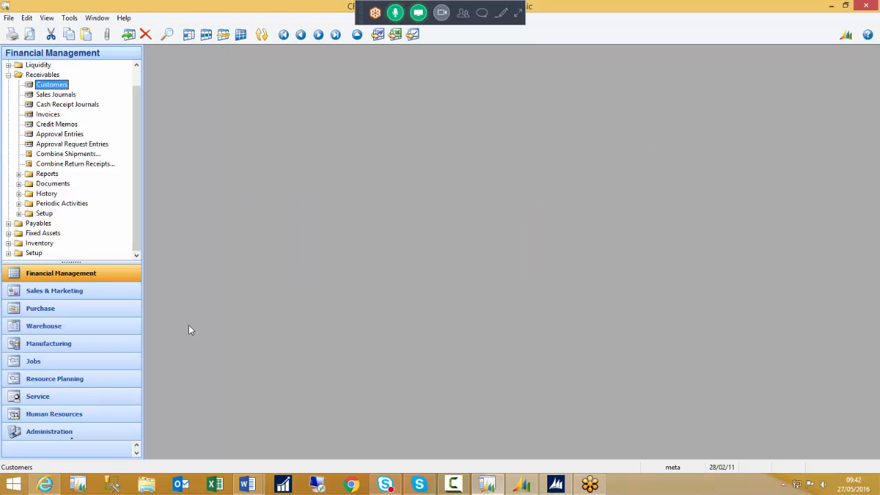
- Open the Aged Accounts Receivable report from the Receivables reports and review its customer filter and options
{"action": "left_click", "coordinate": [19, 174]}
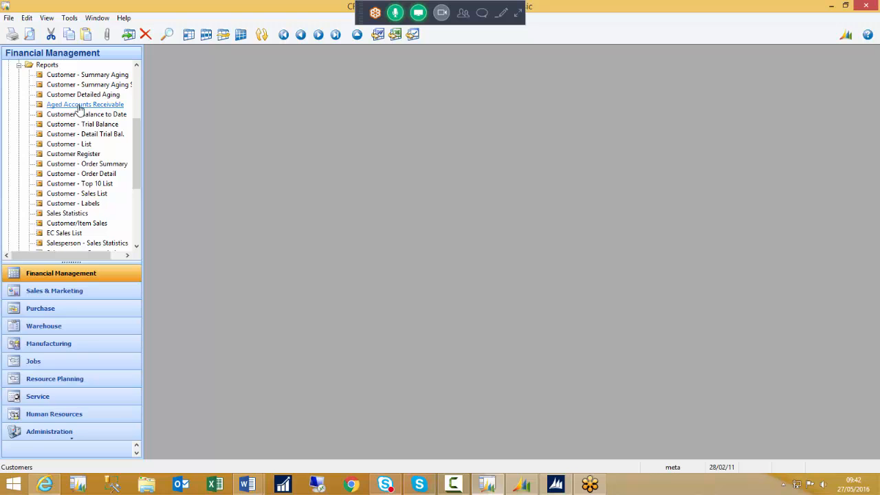
{"action": "left_click_drag", "start_coordinate": [133, 128], "coordinate": [132, 79]}
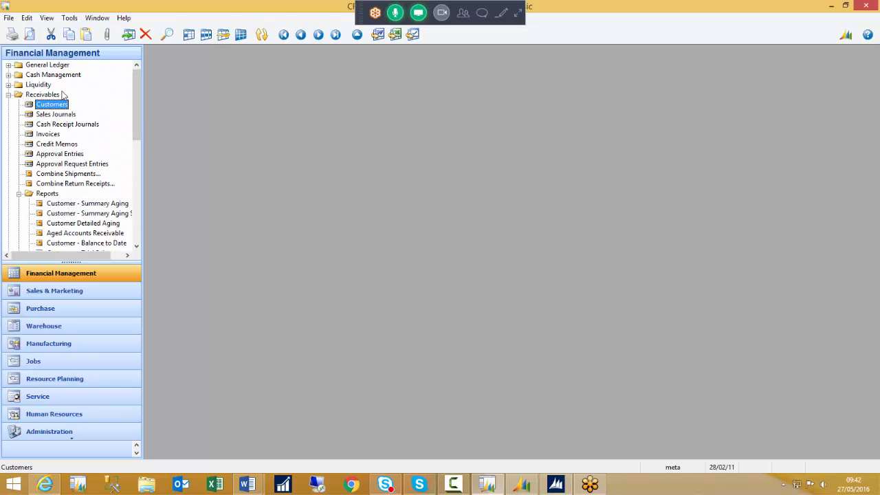
{"action": "left_click", "coordinate": [74, 234]}
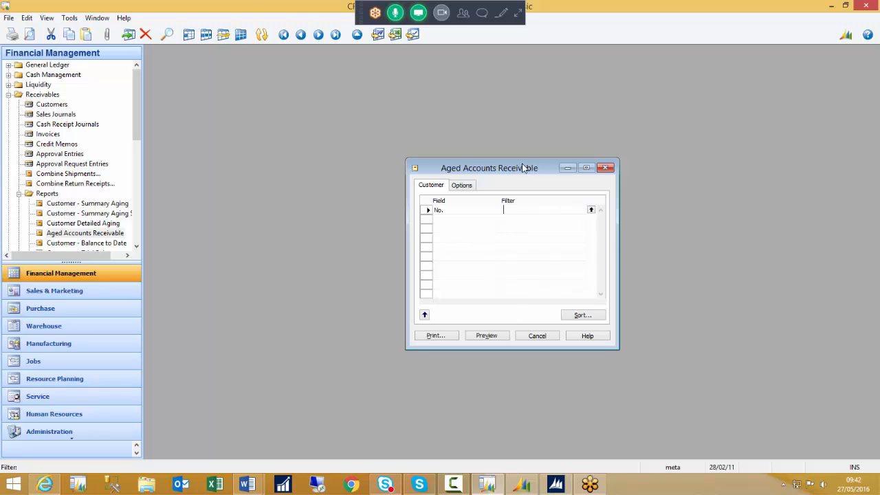
{"action": "left_click_drag", "start_coordinate": [525, 170], "coordinate": [453, 115]}
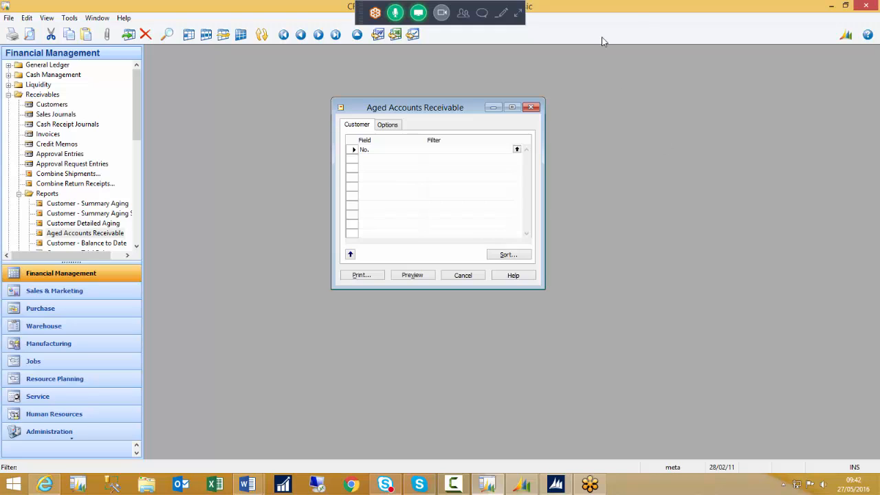
{"action": "left_click", "coordinate": [388, 126]}
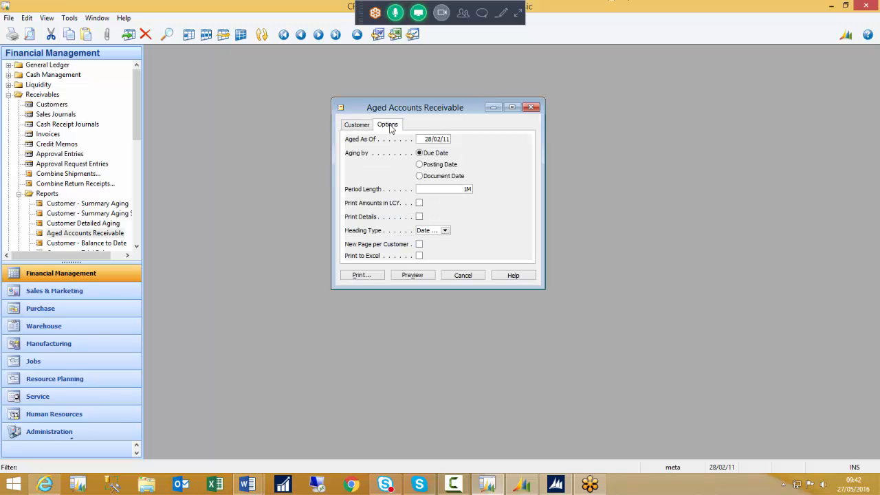
{"action": "left_click", "coordinate": [360, 126]}
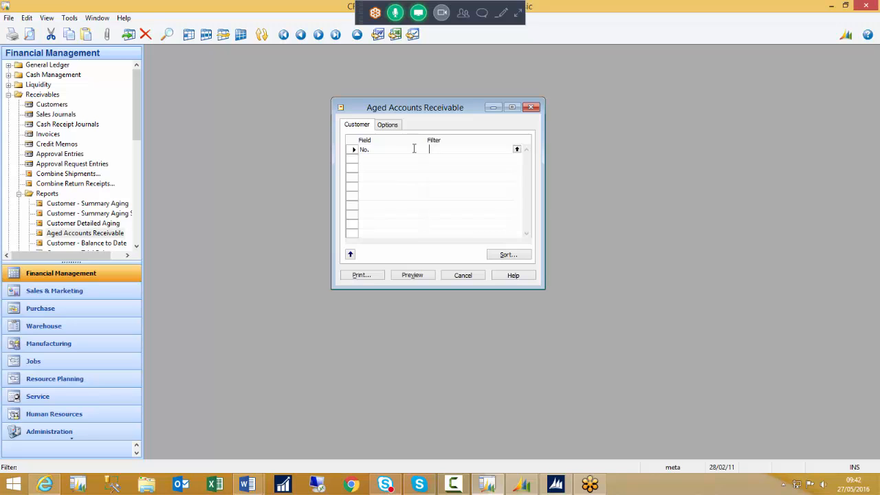
{"action": "left_click", "coordinate": [387, 126]}
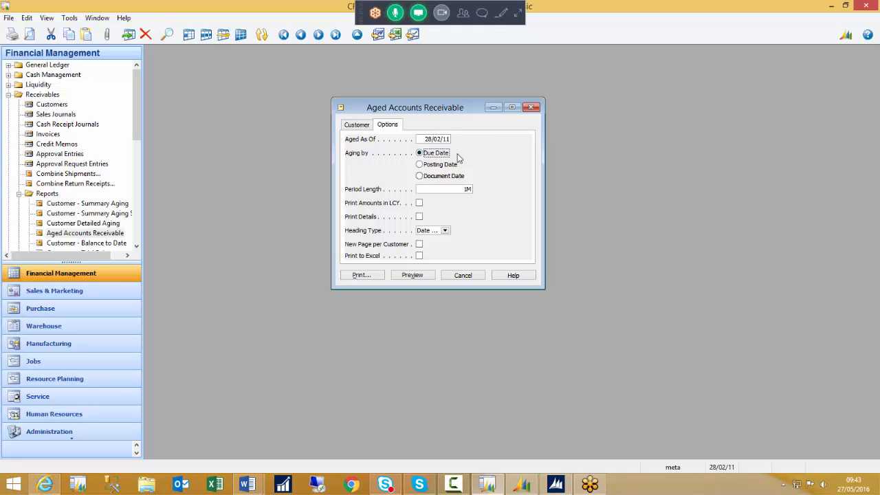
- Try aging by Posting Date and Document Date, return to Due Date, and view the Heading Type choices
{"action": "left_click", "coordinate": [420, 165]}
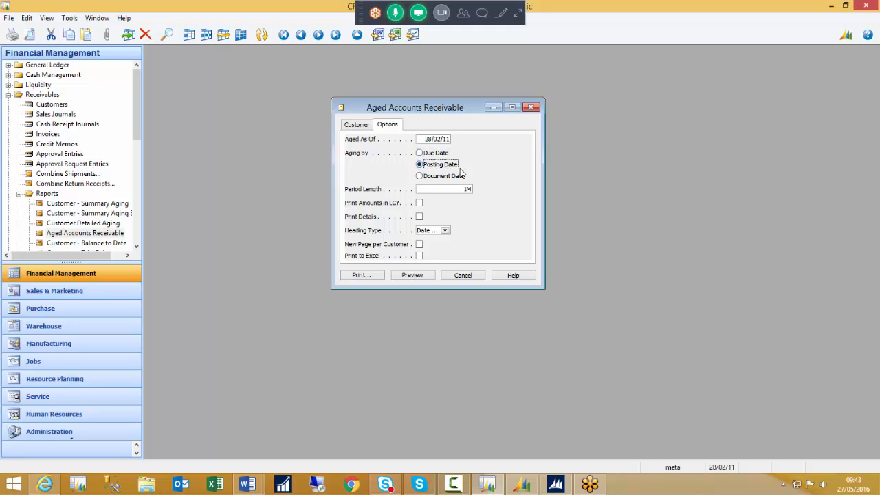
{"action": "left_click", "coordinate": [420, 176]}
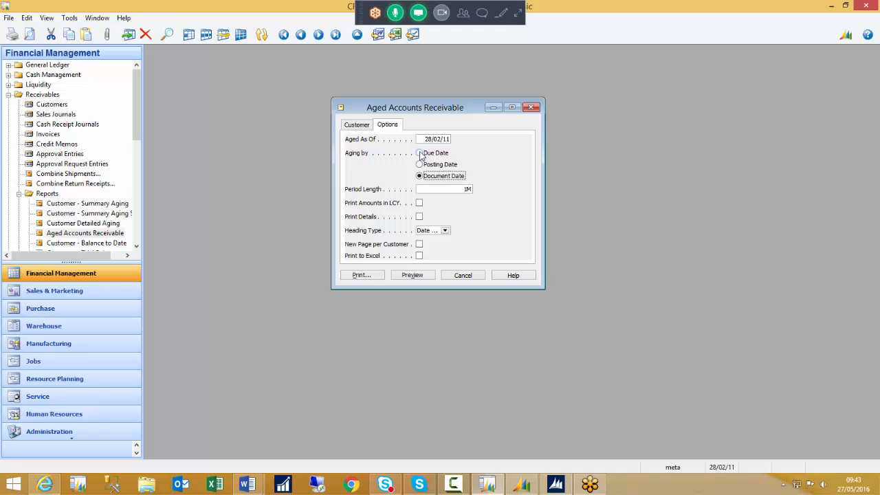
{"action": "left_click", "coordinate": [420, 152]}
{"action": "left_click", "coordinate": [444, 231]}
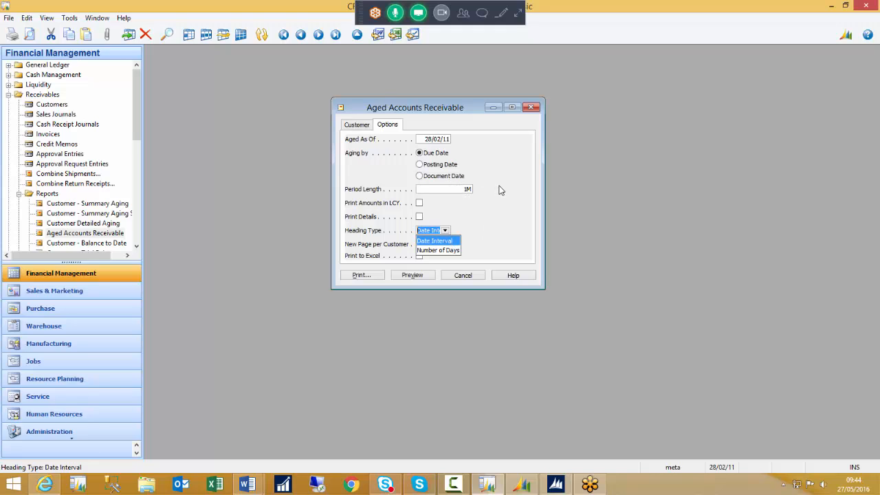
{"action": "left_click", "coordinate": [465, 232]}
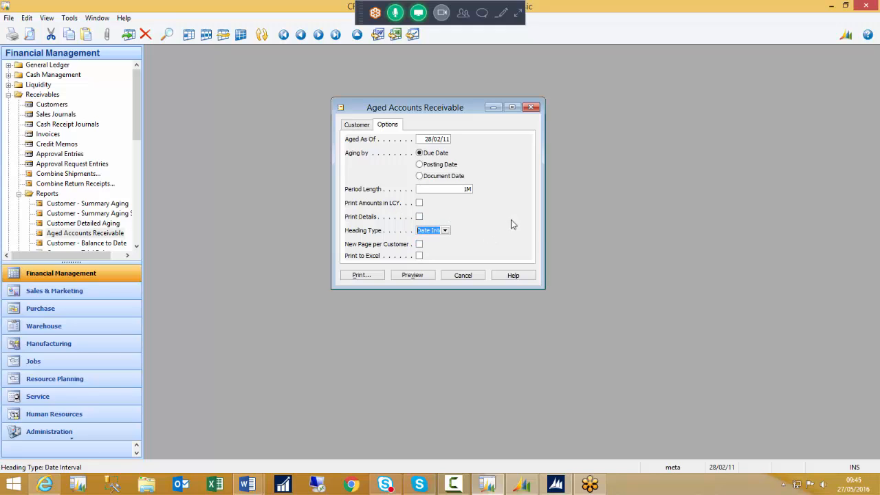
- Preview the Aged Accounts Receivable report aged by due date, examine the overdue amounts and currency totals in a maximized view, and close it
{"action": "left_click", "coordinate": [412, 275]}
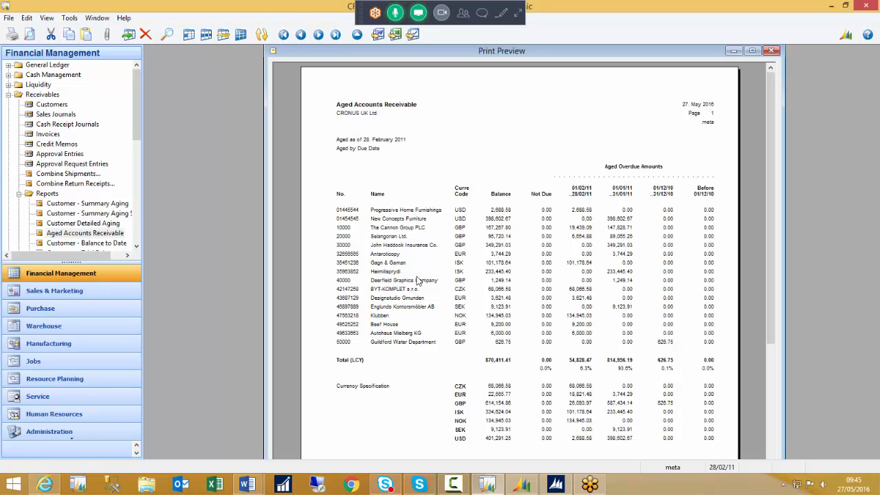
{"action": "double_click", "coordinate": [498, 55]}
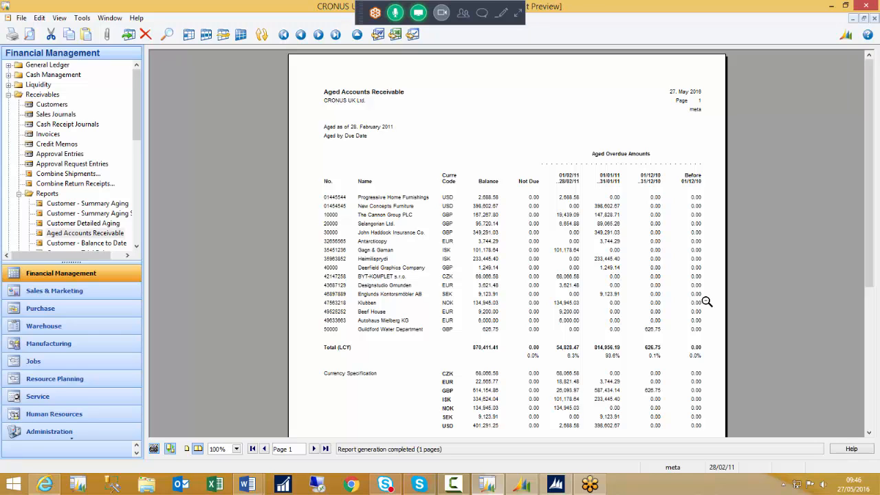
{"action": "scroll", "coordinate": [636, 246], "scroll_direction": "down", "scroll_amount": 3}
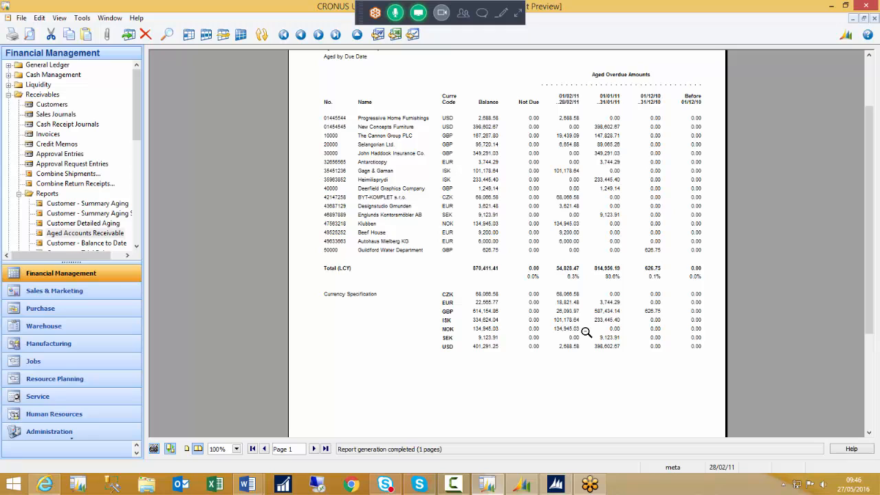
{"action": "key", "text": "Escape"}
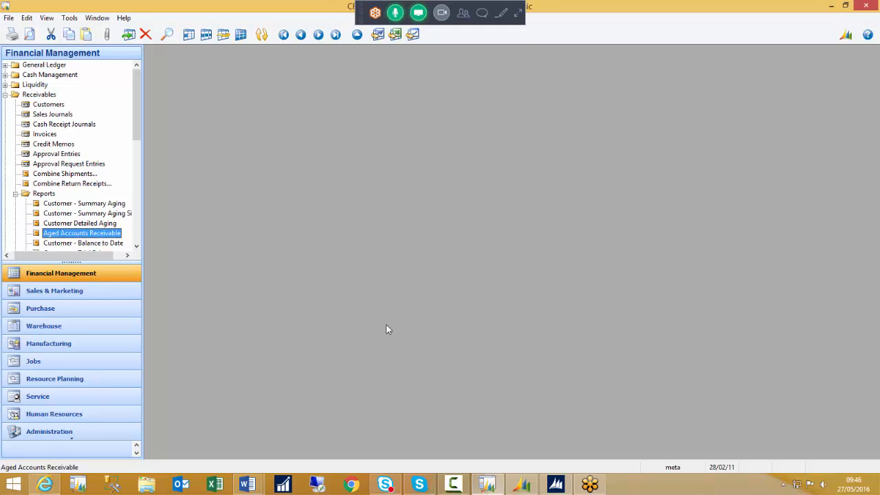
- Reopen the Aged Accounts Receivable report, set Aging by to Posting Date, and enable Print Details
{"action": "left_click", "coordinate": [107, 234]}
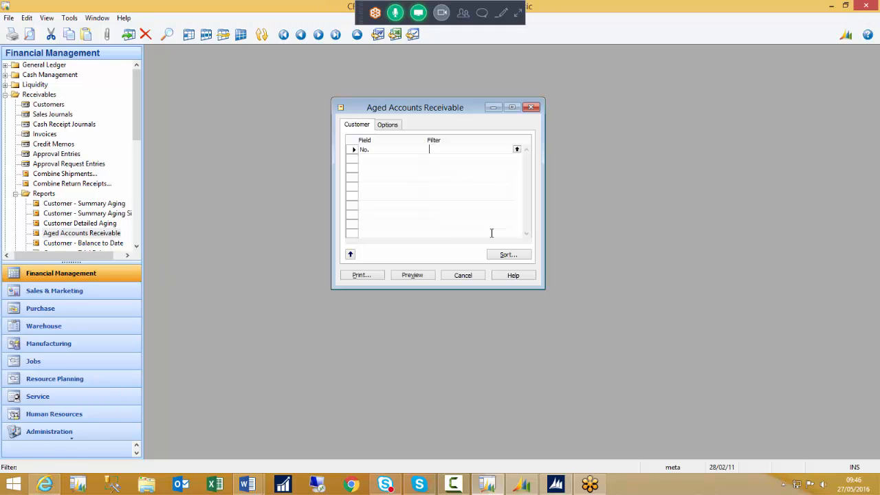
{"action": "left_click", "coordinate": [388, 126]}
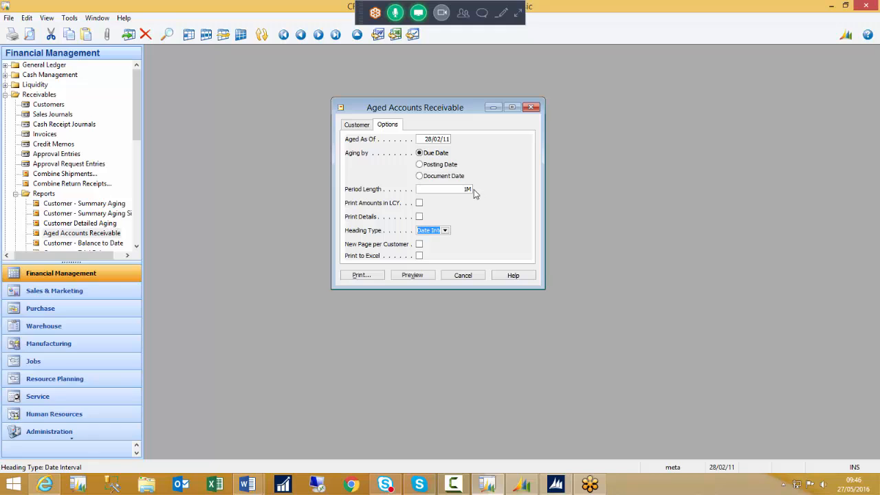
{"action": "left_click", "coordinate": [421, 166]}
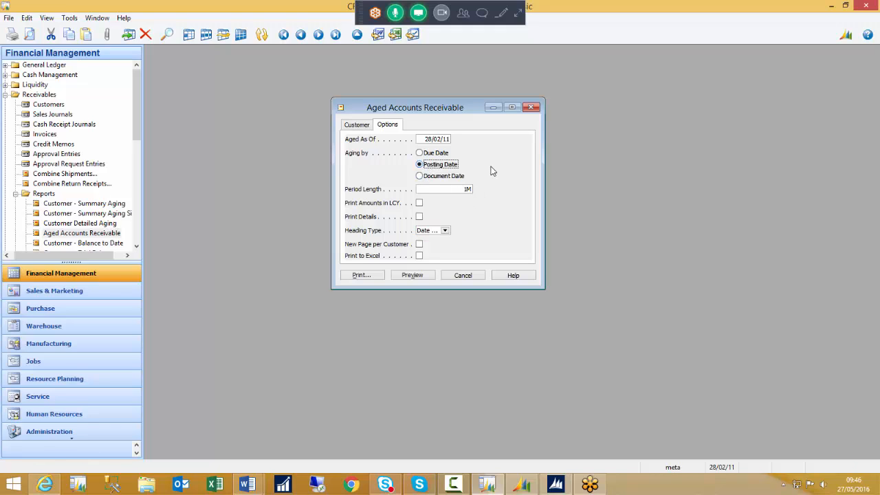
{"action": "left_click", "coordinate": [419, 217]}
- Preview the detailed report aged by posting date, examine the customer entries in a maximized view, and close it
{"action": "left_click", "coordinate": [413, 275]}
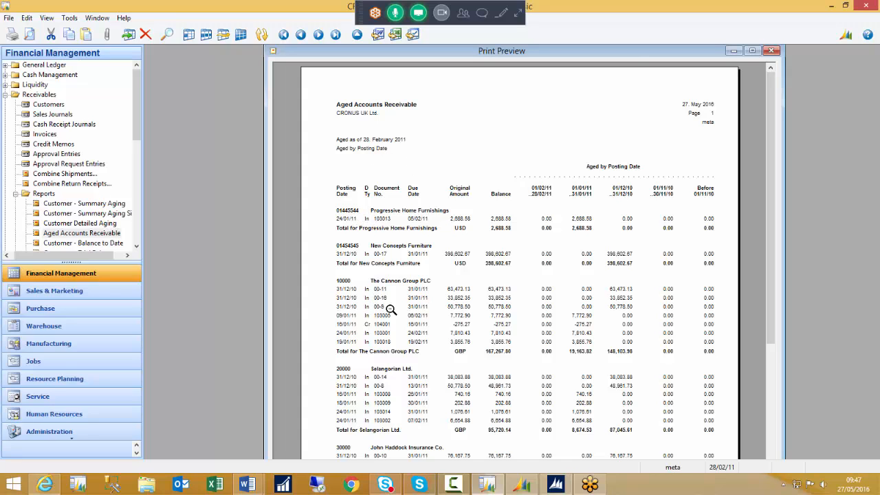
{"action": "double_click", "coordinate": [631, 53]}
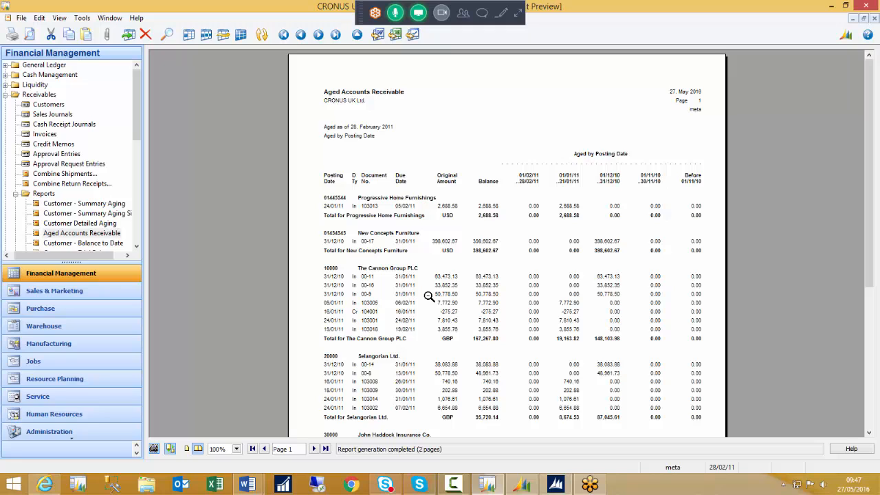
{"action": "key", "text": "Escape"}
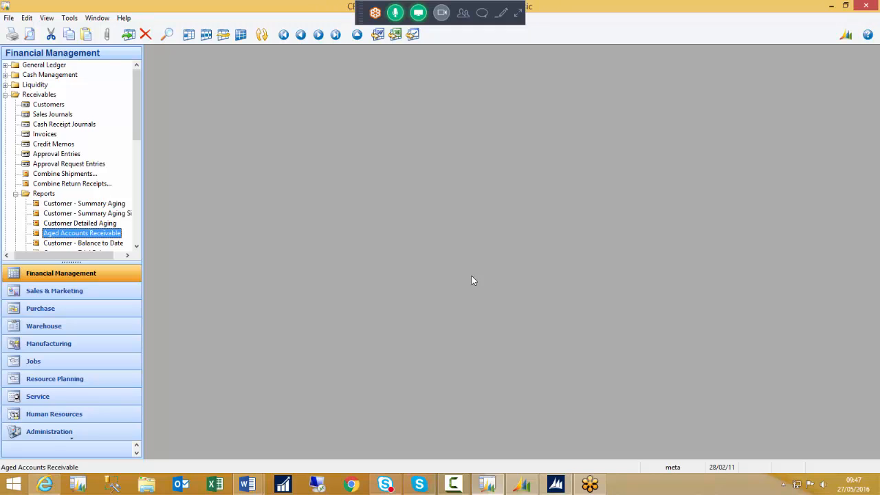
- Reopen the Aged Accounts Receivable report, turn off Print Details, and run it with Print to Excel enabled
{"action": "double_click", "coordinate": [91, 235]}
{"action": "left_click", "coordinate": [387, 124]}
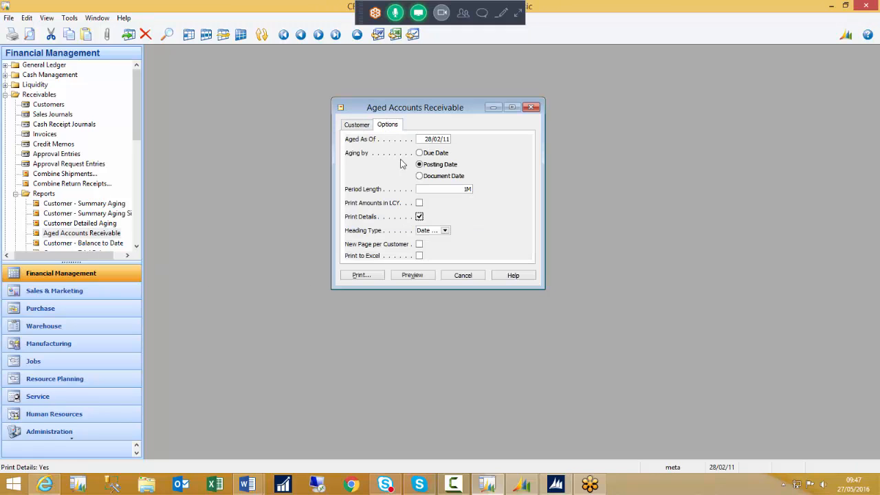
{"action": "left_click", "coordinate": [420, 217]}
{"action": "left_click", "coordinate": [419, 256]}
{"action": "left_click", "coordinate": [405, 276]}
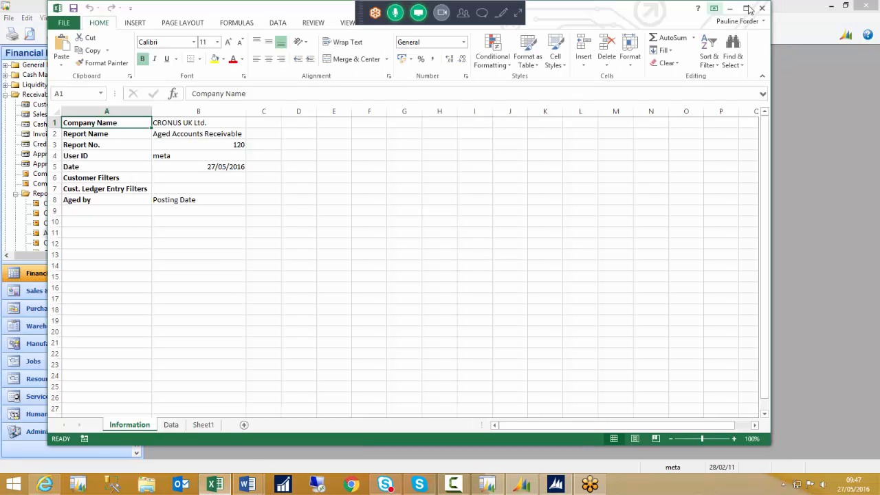
- Examine the Information and Data sheets of the exported Aged Accounts Receivable workbook in a maximized view, and close it without saving
{"action": "left_click", "coordinate": [745, 8]}
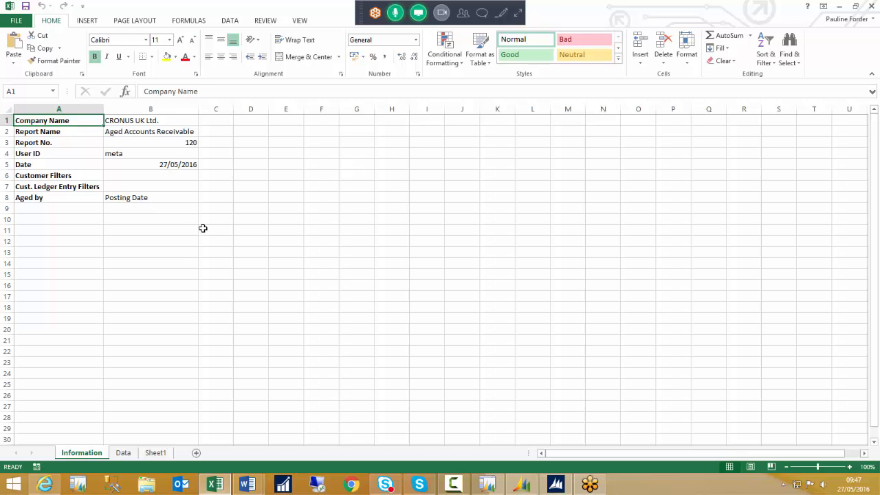
{"action": "left_click", "coordinate": [124, 453]}
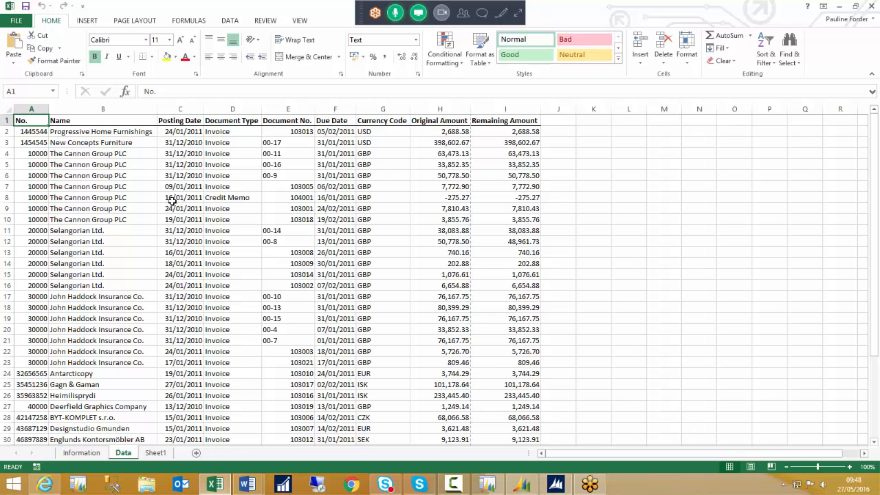
{"action": "left_click", "coordinate": [872, 7]}
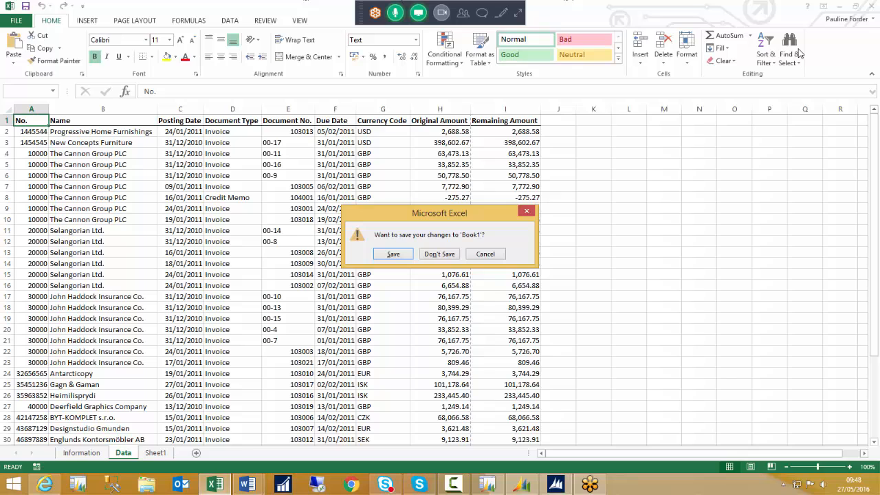
{"action": "left_click", "coordinate": [445, 256]}
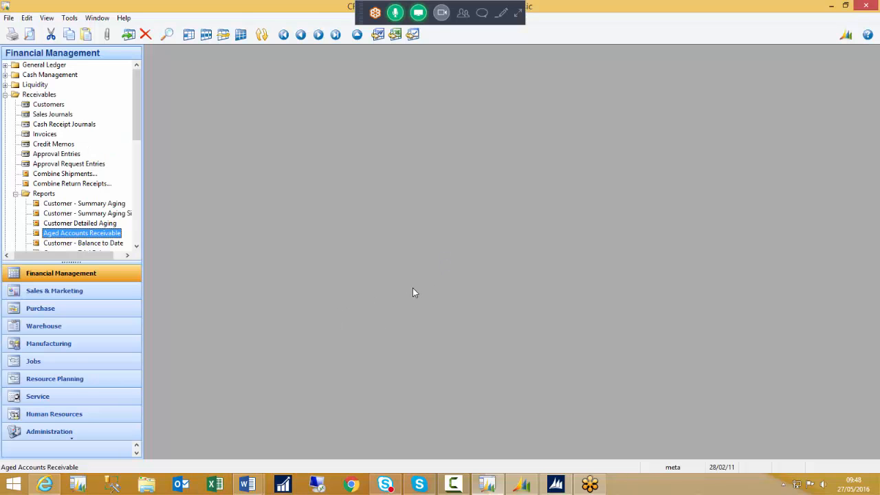
- Collapse the Receivables folder and expand the General and Financial Management application setup folders under Administration
{"action": "left_click", "coordinate": [16, 196]}
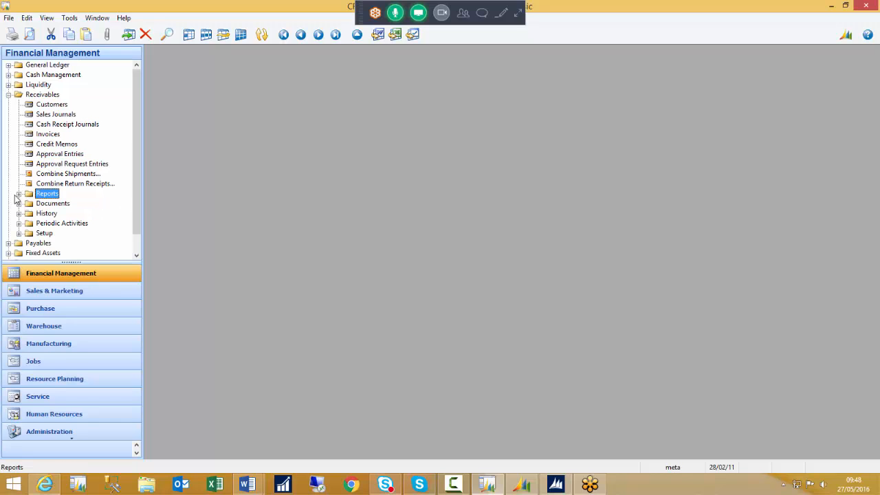
{"action": "left_click", "coordinate": [8, 95]}
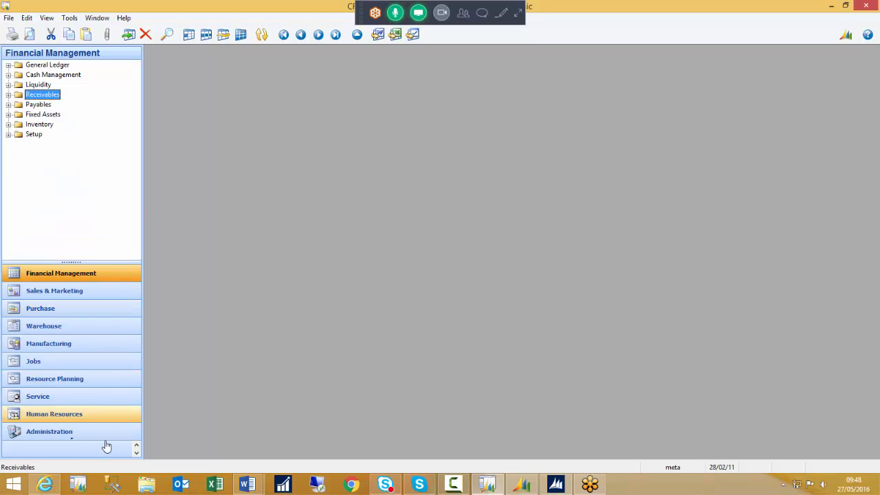
{"action": "left_click", "coordinate": [45, 433]}
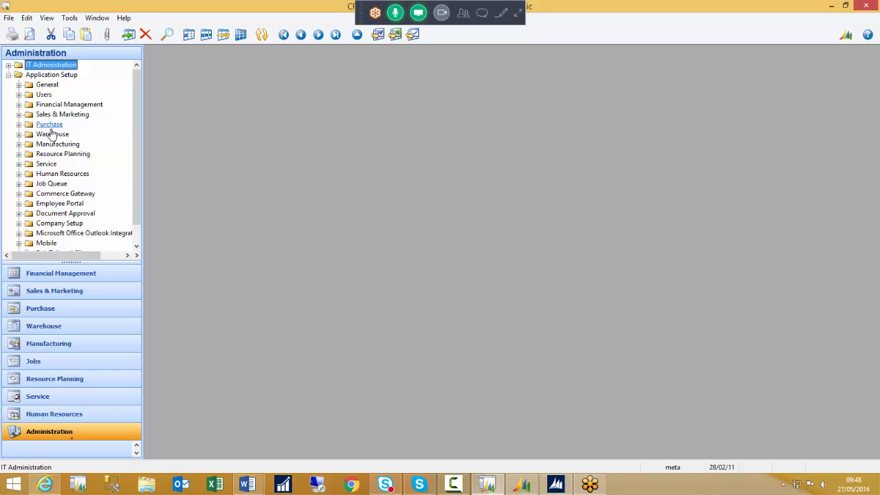
{"action": "left_click", "coordinate": [19, 86]}
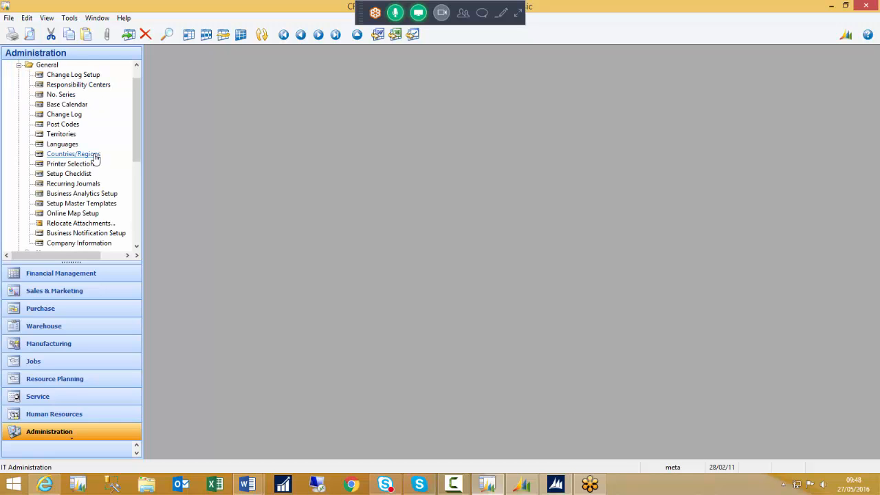
{"action": "scroll", "coordinate": [97, 159], "scroll_direction": "down", "scroll_amount": 2}
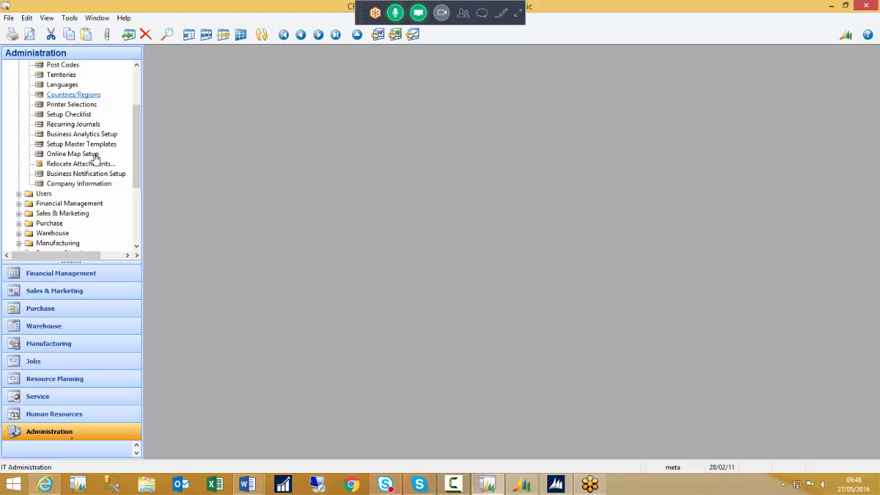
{"action": "scroll", "coordinate": [96, 159], "scroll_direction": "down", "scroll_amount": 1}
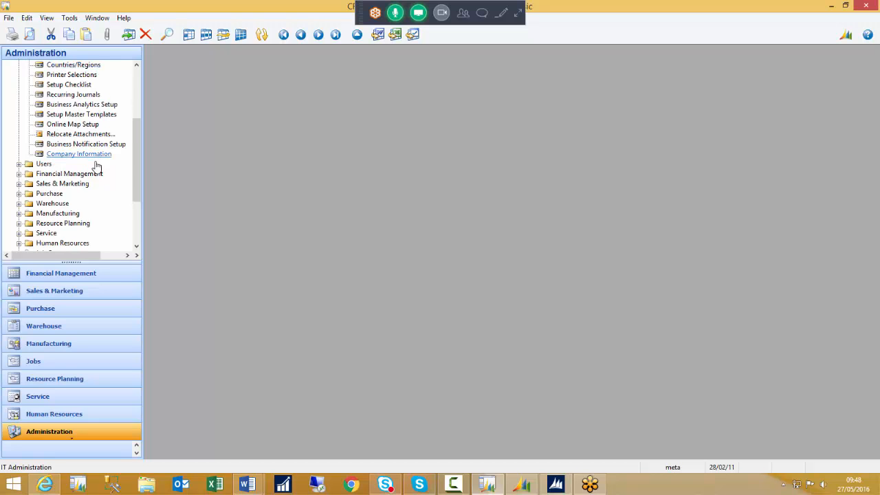
{"action": "left_click", "coordinate": [19, 174]}
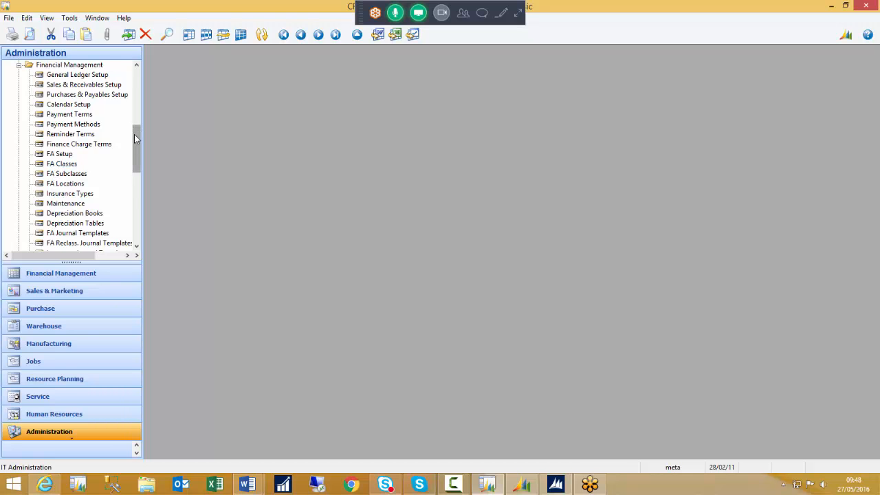
{"action": "scroll", "coordinate": [134, 139], "scroll_direction": "up", "scroll_amount": 5}
{"action": "left_click", "coordinate": [71, 104]}
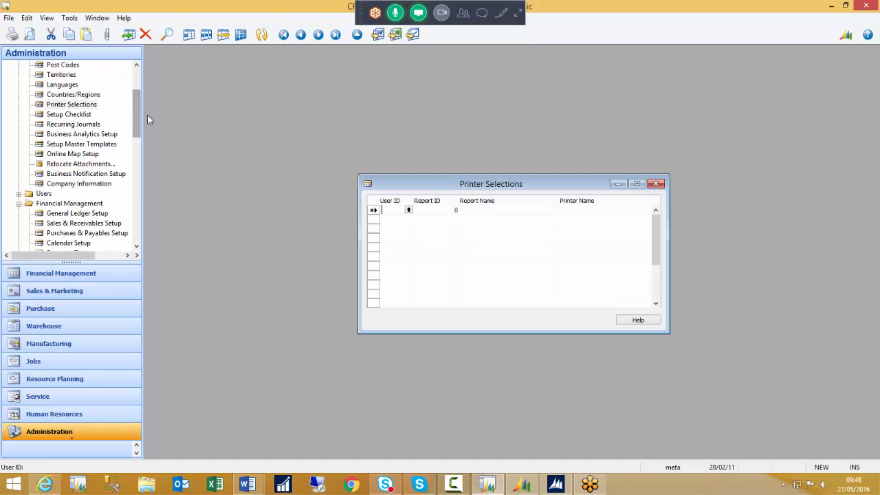
{"action": "scroll", "coordinate": [137, 141], "scroll_direction": "down", "scroll_amount": 5}
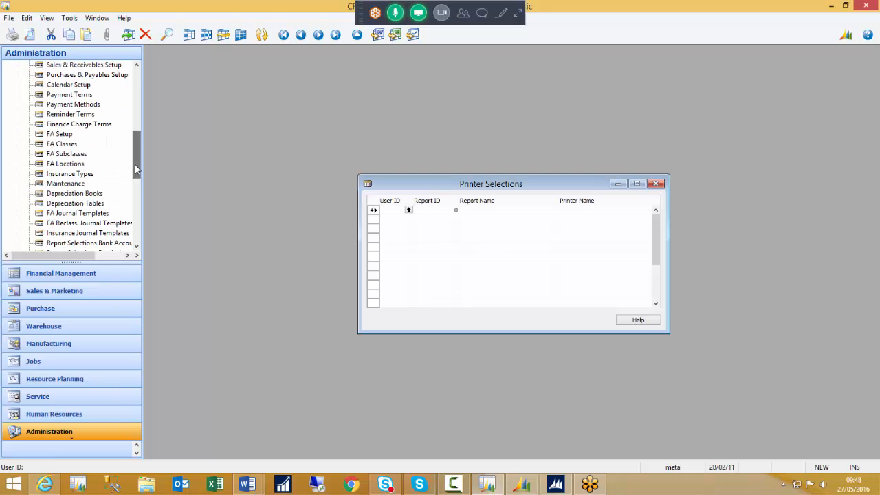
{"action": "left_click", "coordinate": [656, 185]}
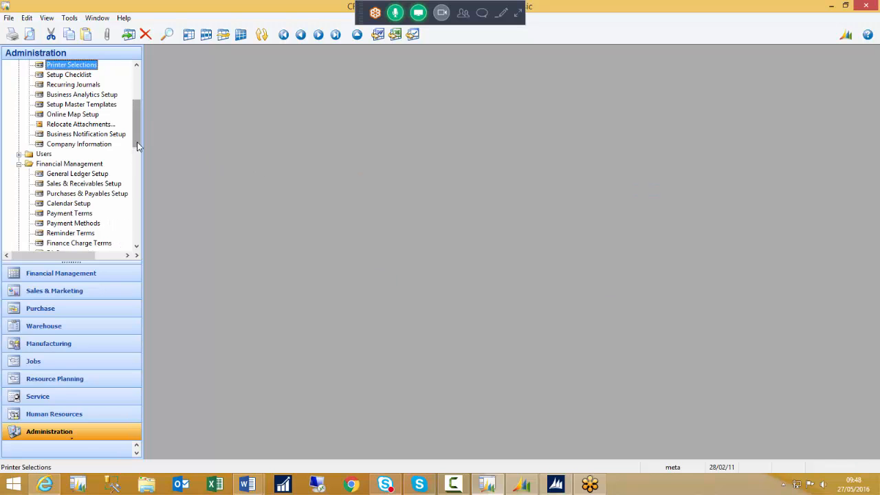
- Open Reminder Terms from the Financial Management setup, and reposition and widen its window to show every column
{"action": "left_click_drag", "start_coordinate": [137, 142], "coordinate": [136, 165]}
{"action": "scroll", "coordinate": [136, 165], "scroll_direction": "down", "scroll_amount": 3}
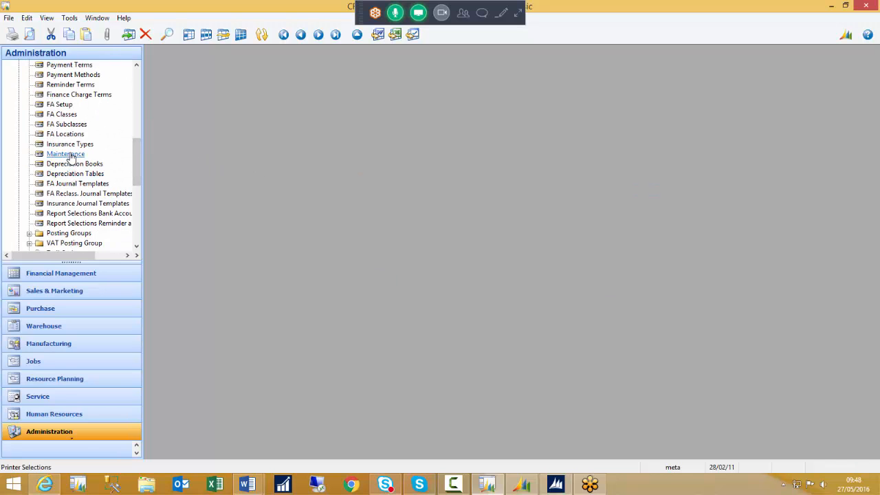
{"action": "left_click", "coordinate": [71, 84]}
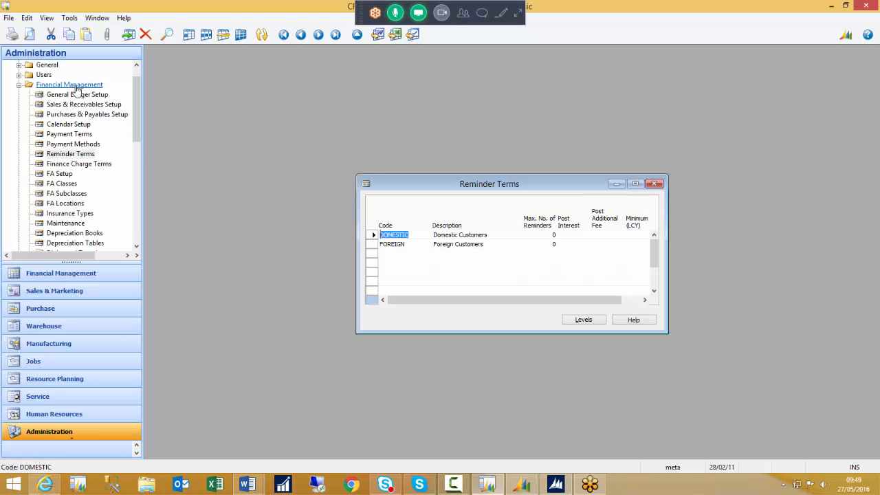
{"action": "left_click_drag", "start_coordinate": [482, 176], "coordinate": [343, 107]}
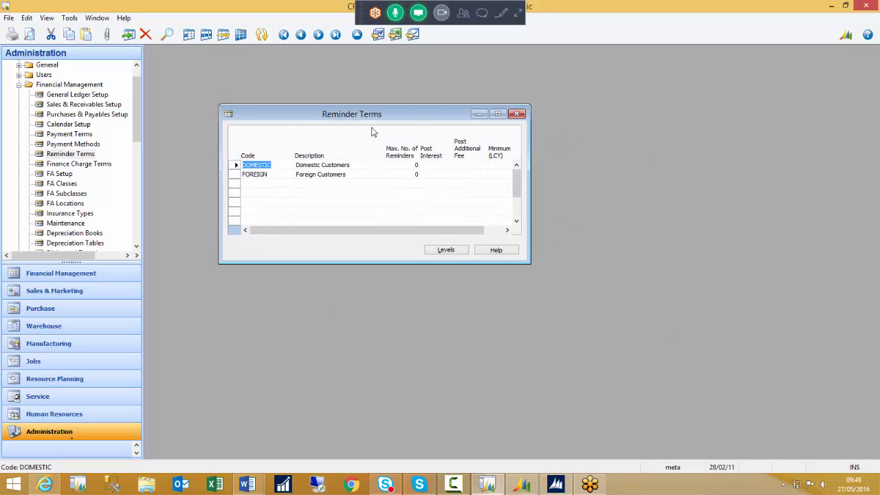
{"action": "left_click_drag", "start_coordinate": [574, 262], "coordinate": [626, 278]}
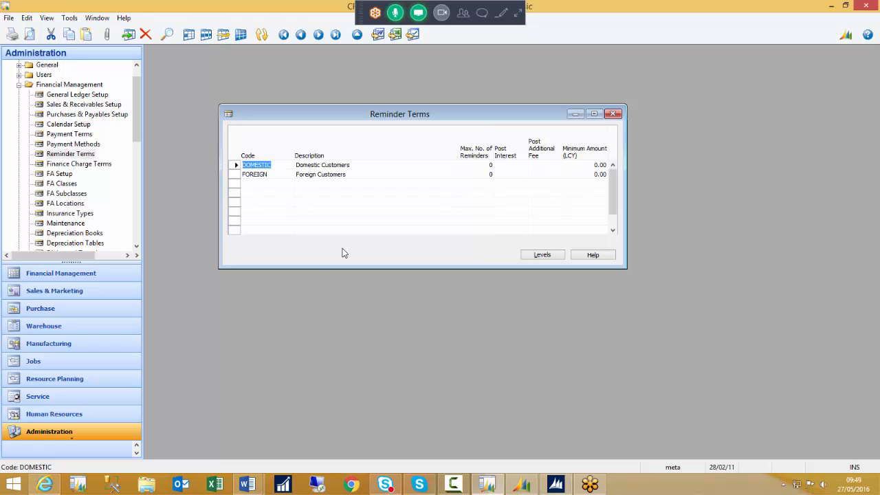
- Review the DOMESTIC and FOREIGN reminder terms and set the maximum number of reminders for DOMESTIC to 5
{"action": "left_click_drag", "start_coordinate": [371, 168], "coordinate": [291, 180]}
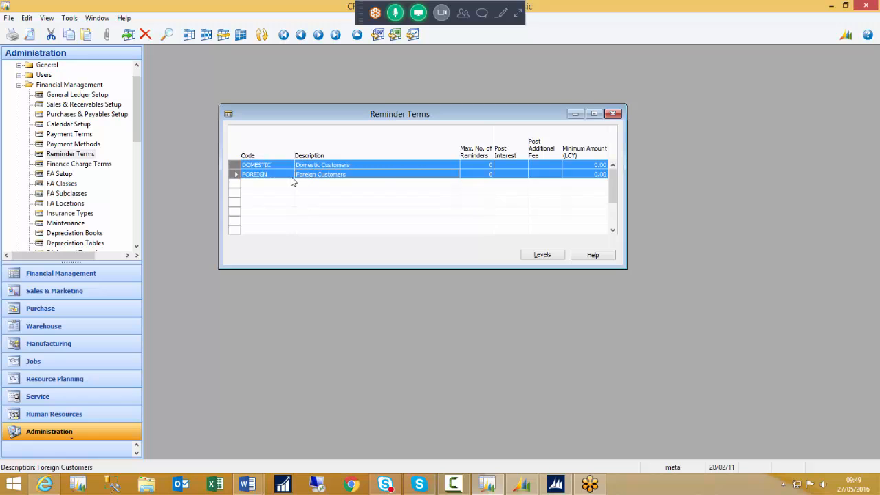
{"action": "left_click", "coordinate": [475, 167]}
{"action": "left_click", "coordinate": [474, 163]}
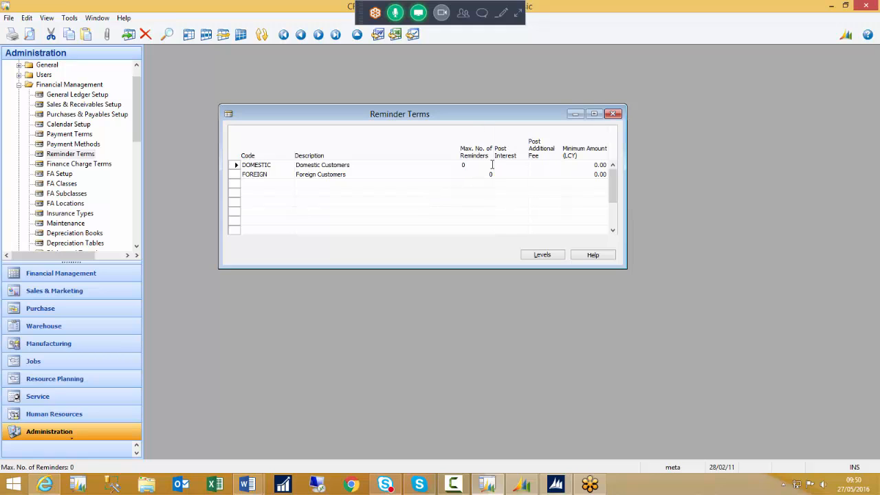
{"action": "double_click", "coordinate": [456, 165]}
{"action": "type", "text": "5"}
{"action": "key", "text": "Tab"}
- Reset the maximum number of reminders for the DOMESTIC terms to 0 and check their minimum amount
{"action": "left_click", "coordinate": [482, 167]}
{"action": "left_click_drag", "start_coordinate": [481, 167], "coordinate": [443, 167]}
{"action": "type", "text": "0"}
{"action": "key", "text": "Tab"}
{"action": "left_click", "coordinate": [589, 166]}
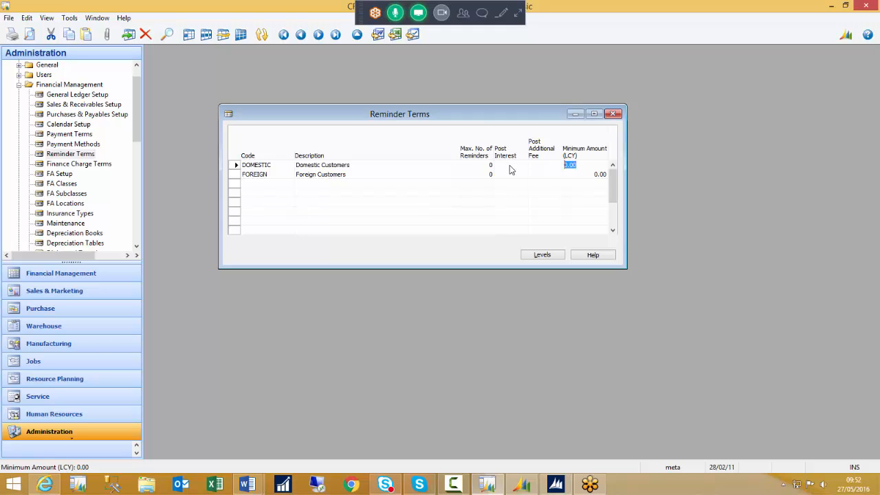
- Open the reminder levels of the DOMESTIC terms, enlarge the window, and review levels 2 and 3
{"action": "left_click", "coordinate": [542, 255]}
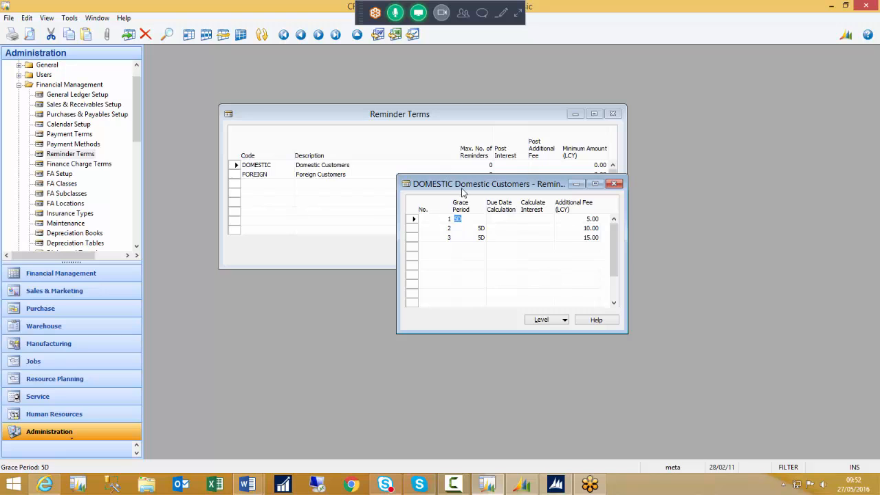
{"action": "left_click_drag", "start_coordinate": [462, 192], "coordinate": [299, 127]}
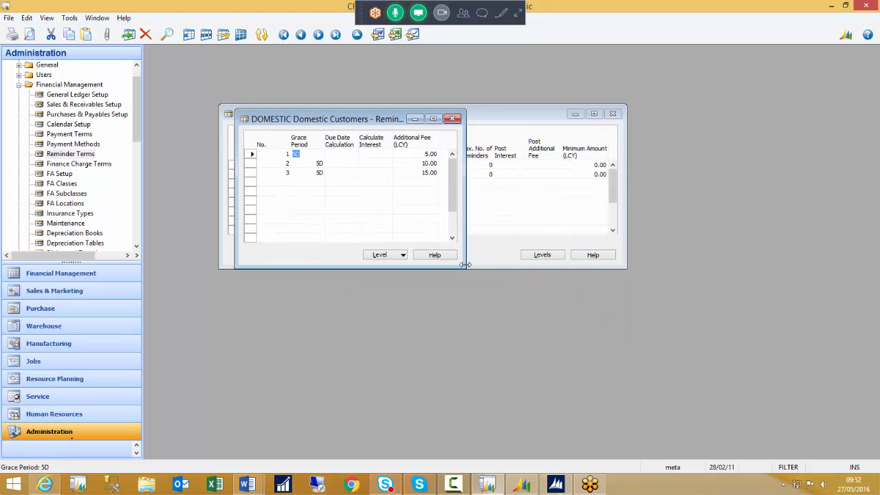
{"action": "left_click_drag", "start_coordinate": [466, 265], "coordinate": [608, 327]}
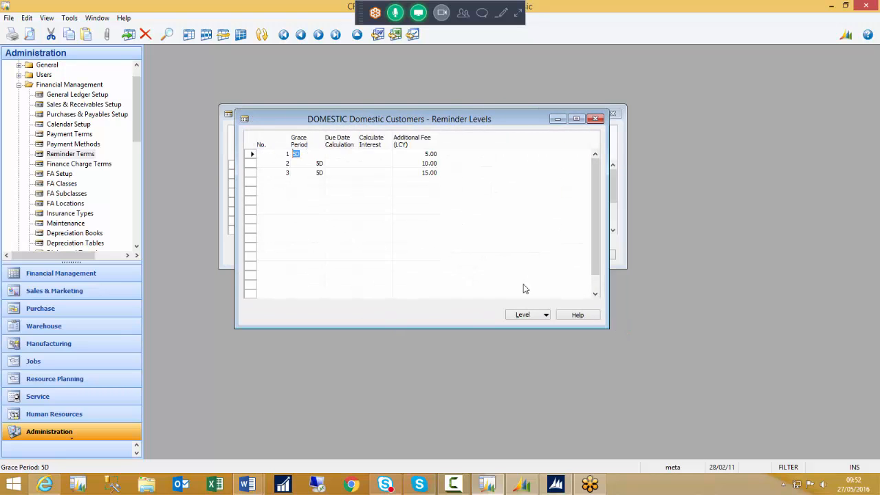
{"action": "left_click", "coordinate": [269, 163]}
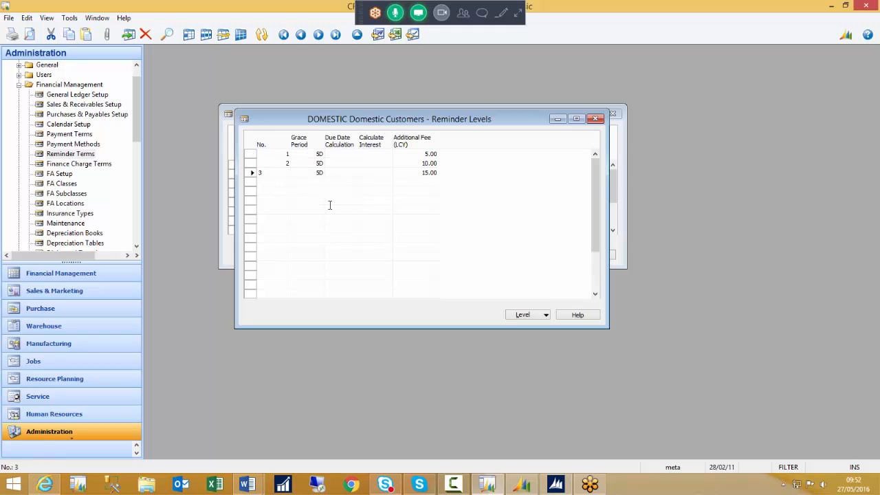
{"action": "left_click", "coordinate": [273, 173]}
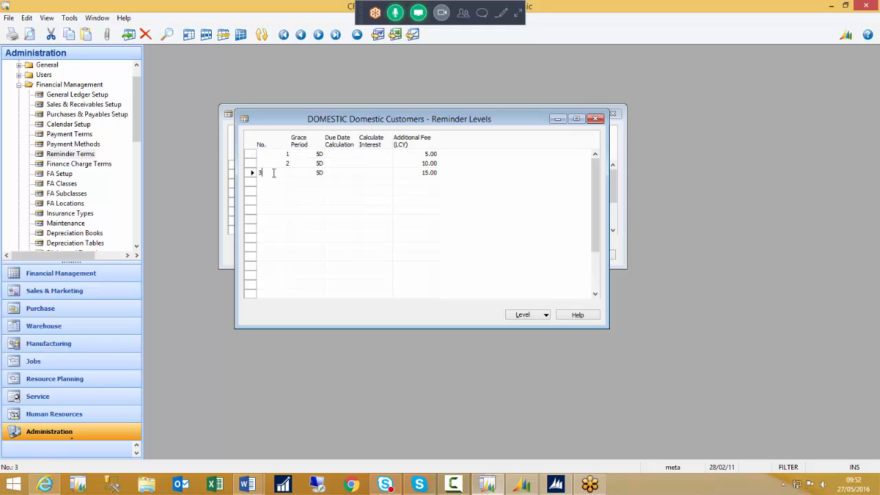
- Check the grace period, due date calculation and additional fee of level 1, turning Calculate Interest on and off again
{"action": "left_click", "coordinate": [310, 153]}
{"action": "left_click", "coordinate": [339, 155]}
{"action": "left_click", "coordinate": [307, 154]}
{"action": "left_click", "coordinate": [348, 153]}
{"action": "left_click", "coordinate": [374, 154]}
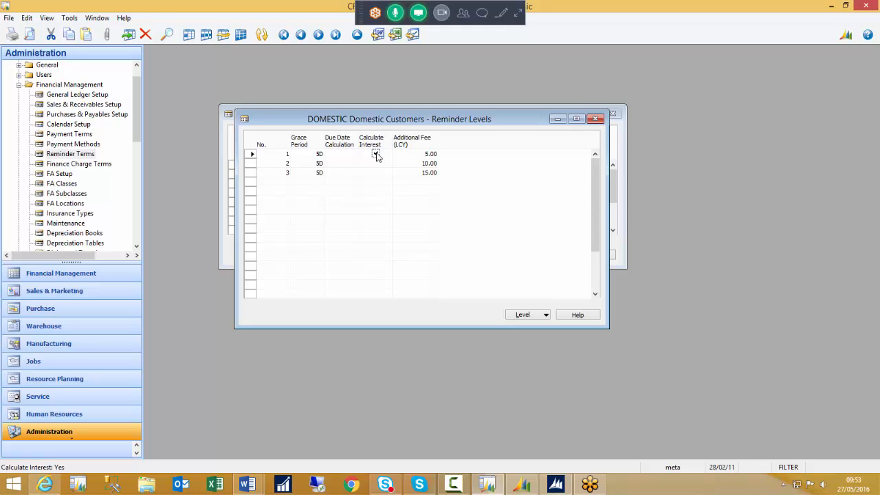
{"action": "left_click", "coordinate": [376, 155]}
{"action": "left_click", "coordinate": [429, 154]}
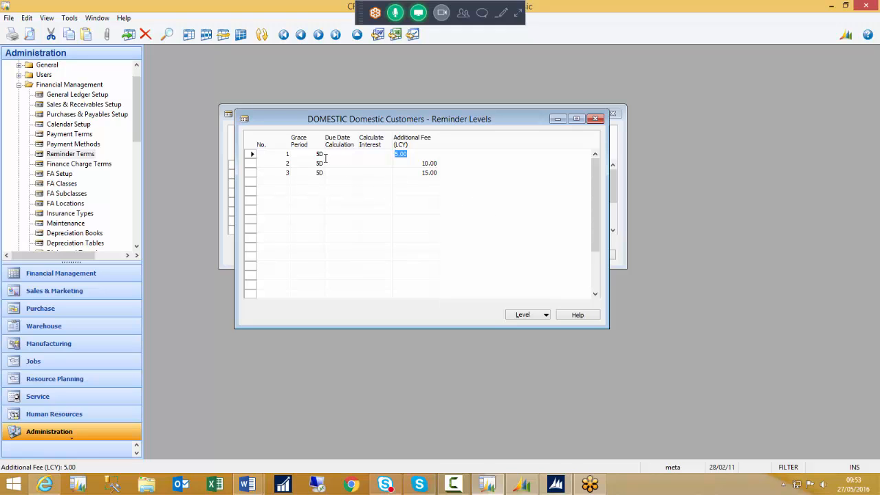
- Review the three reminder levels, open the Beginning Text of DOMESTIC level 1, and enlarge its window
{"action": "left_click", "coordinate": [273, 166]}
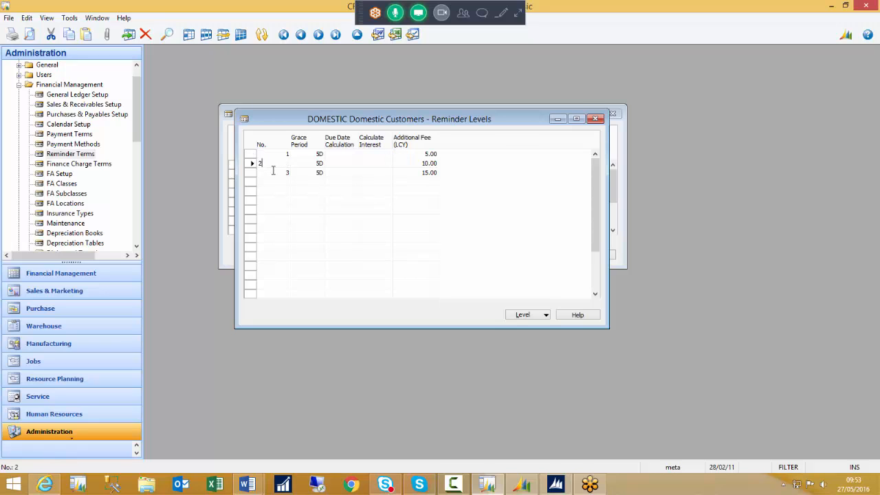
{"action": "left_click", "coordinate": [273, 172]}
{"action": "left_click", "coordinate": [278, 154]}
{"action": "left_click", "coordinate": [545, 316]}
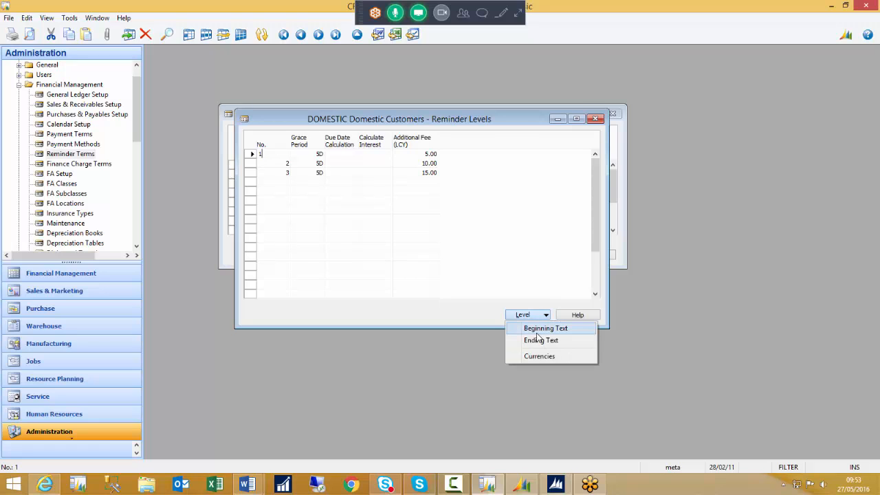
{"action": "left_click", "coordinate": [538, 329]}
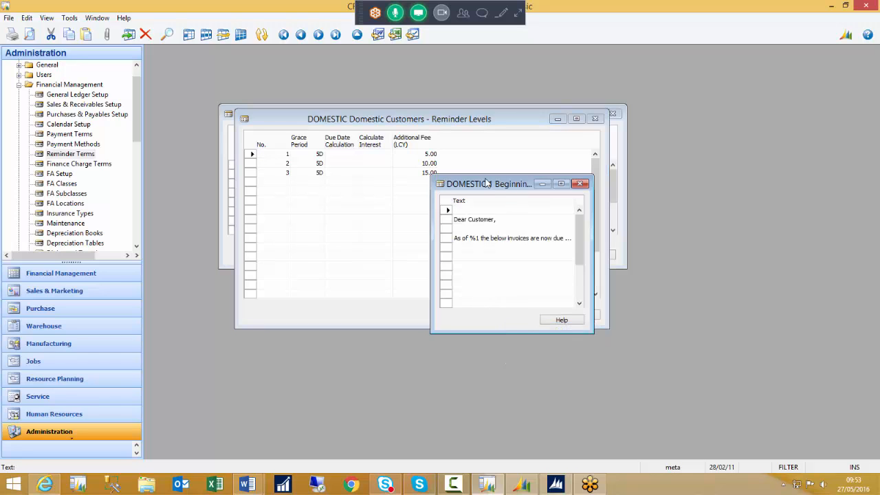
{"action": "left_click_drag", "start_coordinate": [512, 184], "coordinate": [319, 153]}
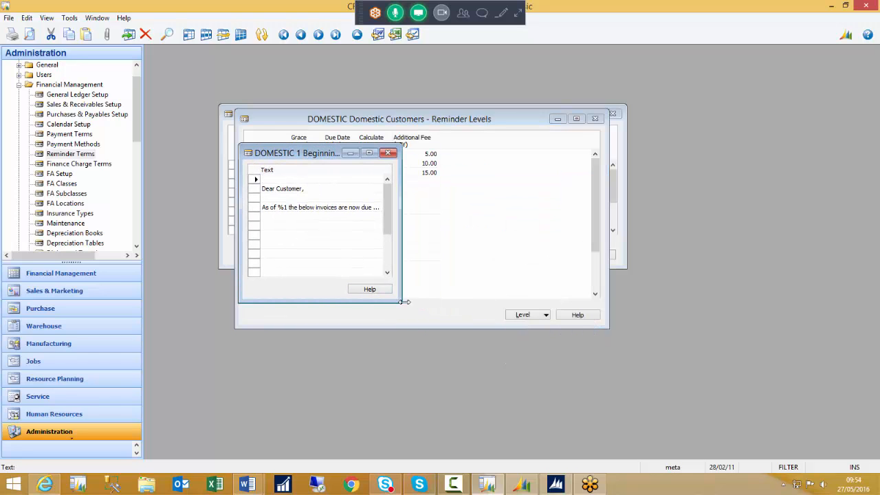
{"action": "left_click_drag", "start_coordinate": [402, 301], "coordinate": [627, 312]}
- Examine the level 1 beginning reminder text and its %1 placeholder, and close the text window
{"action": "left_click", "coordinate": [320, 199]}
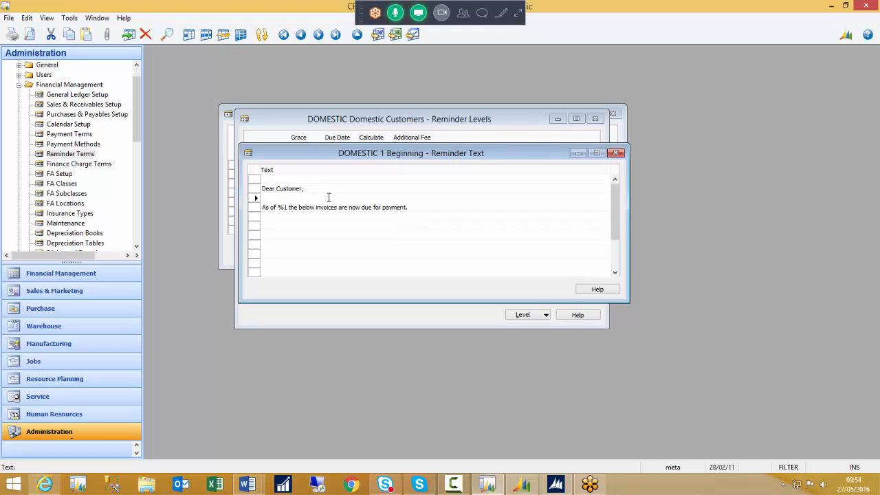
{"action": "left_click", "coordinate": [286, 208]}
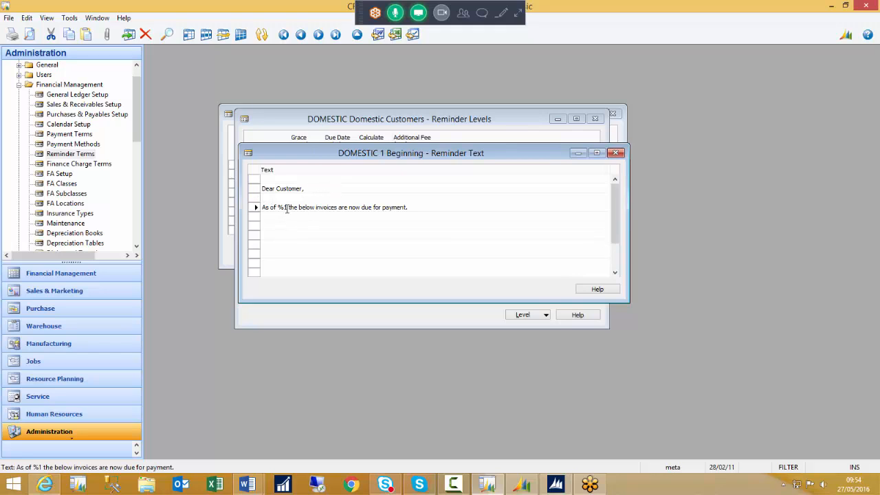
{"action": "left_click_drag", "start_coordinate": [286, 207], "coordinate": [277, 208]}
{"action": "left_click", "coordinate": [289, 208]}
{"action": "key", "text": "Escape"}
{"action": "key", "text": "Escape"}
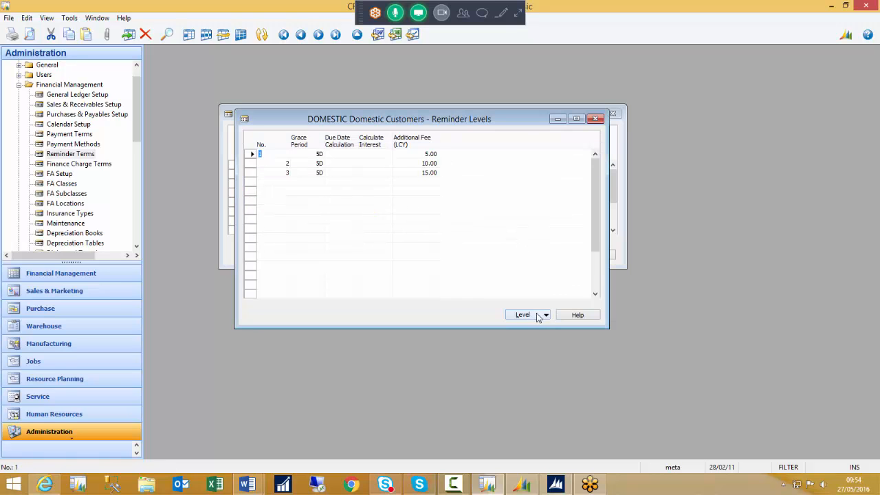
- Review the level 1 ending reminder text, including the payment line and the Accounts Department sign-off, and close it
{"action": "left_click", "coordinate": [538, 317]}
{"action": "left_click", "coordinate": [530, 342]}
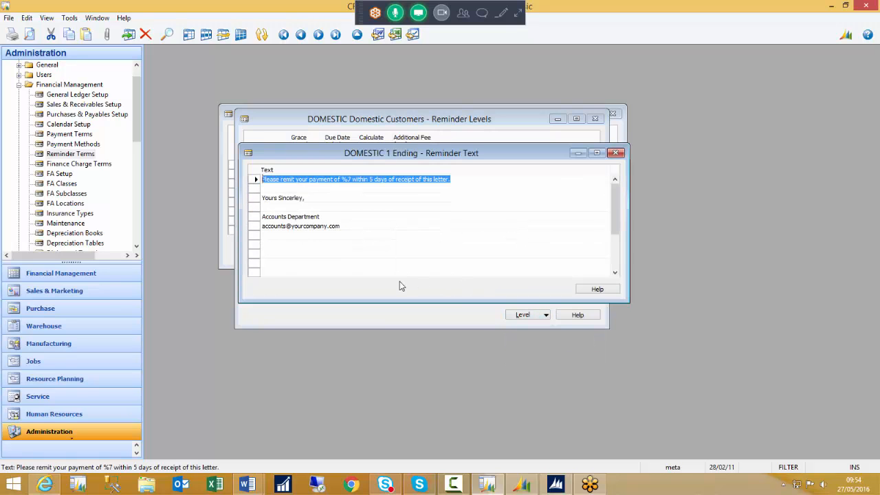
{"action": "left_click", "coordinate": [476, 178]}
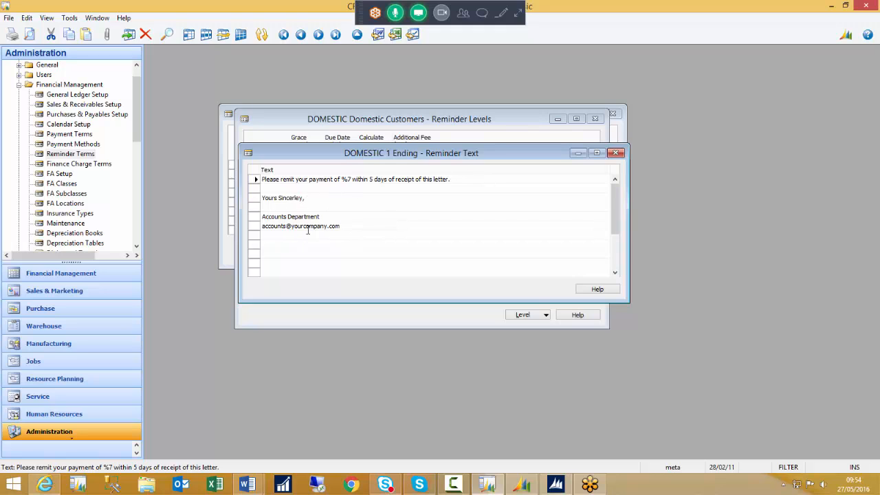
{"action": "left_click", "coordinate": [354, 217]}
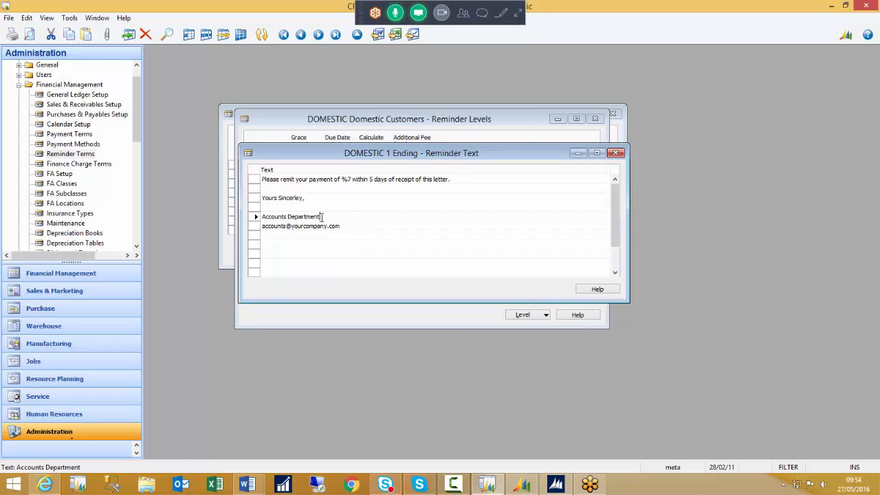
{"action": "left_click_drag", "start_coordinate": [324, 216], "coordinate": [266, 217]}
{"action": "key", "text": "Down"}
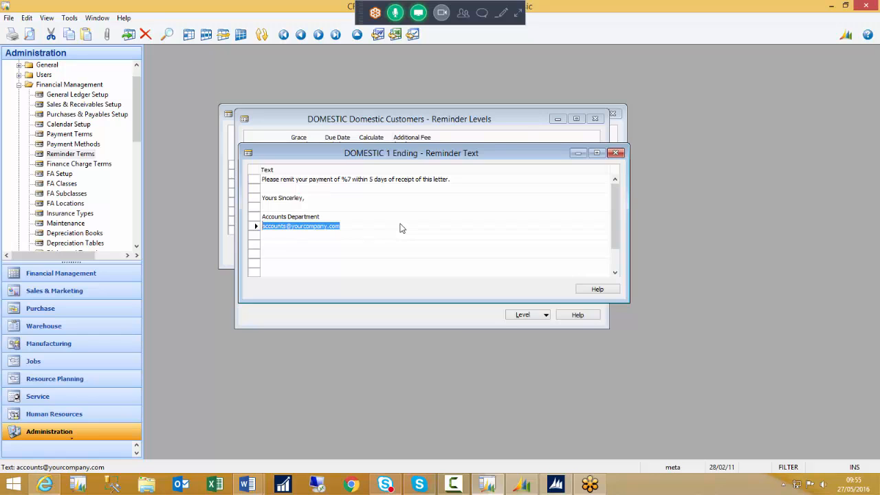
{"action": "key", "text": "Escape"}
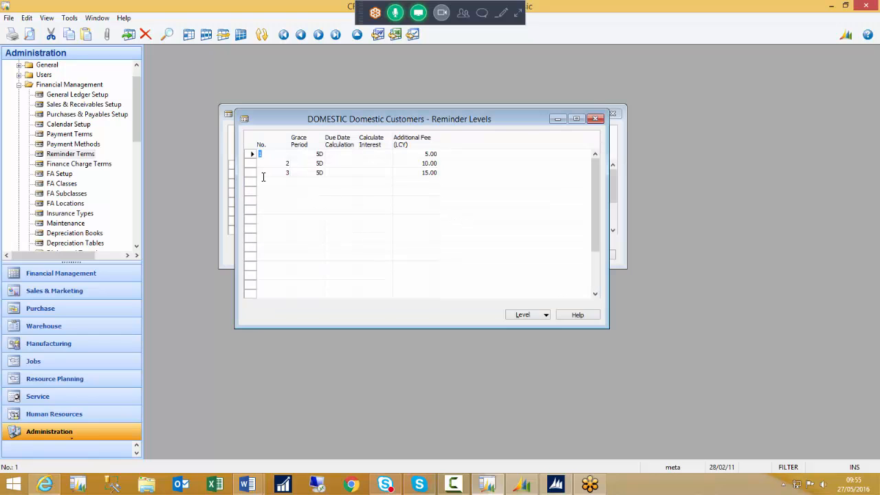
- Review the beginning and ending reminder texts of DOMESTIC level 2, closing each one after reading
{"action": "left_click", "coordinate": [275, 164]}
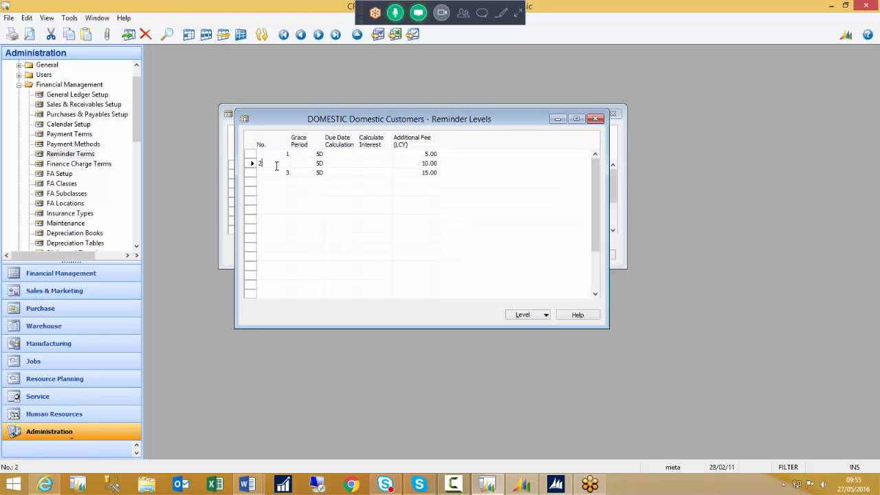
{"action": "left_click", "coordinate": [546, 315]}
{"action": "left_click", "coordinate": [536, 329]}
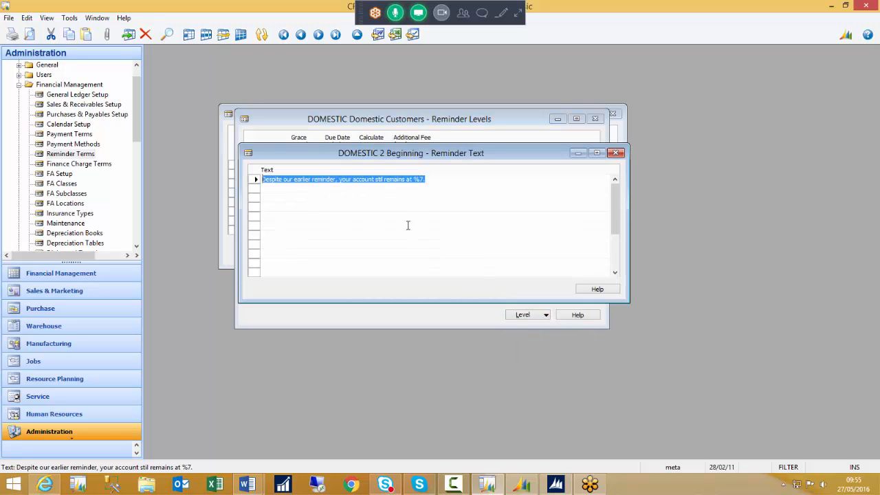
{"action": "left_click", "coordinate": [334, 198]}
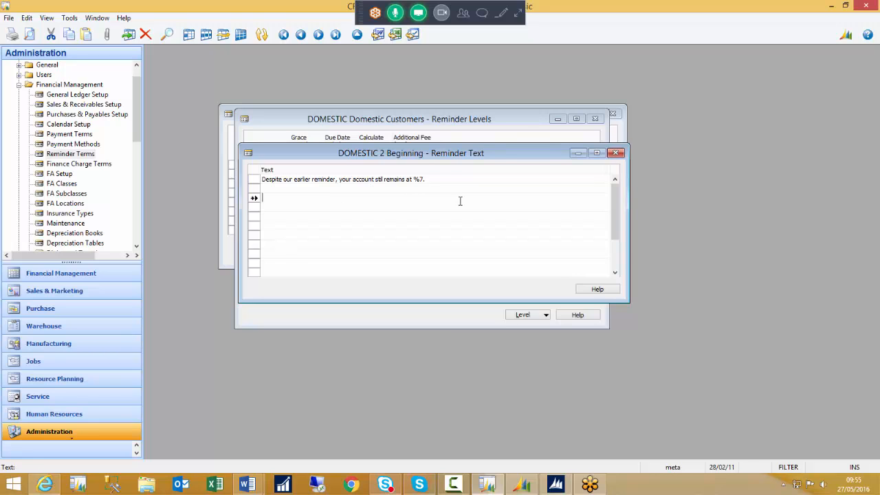
{"action": "key", "text": "Escape"}
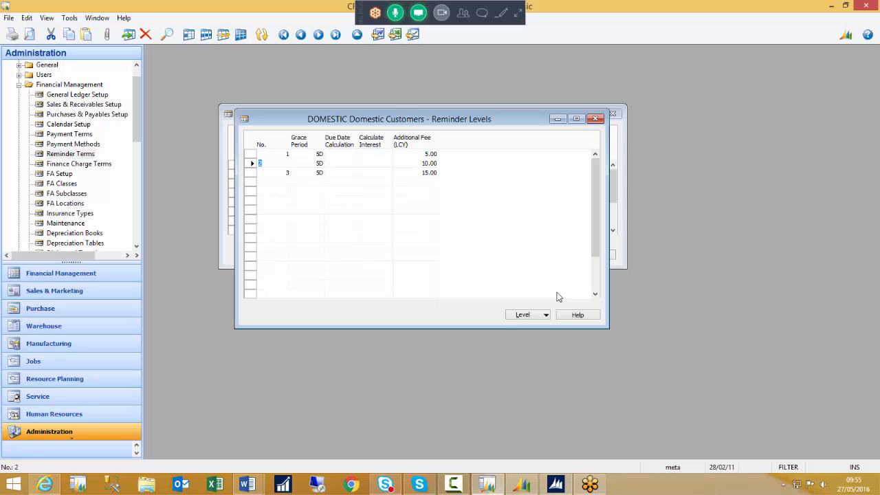
{"action": "left_click", "coordinate": [546, 317]}
{"action": "left_click", "coordinate": [541, 340]}
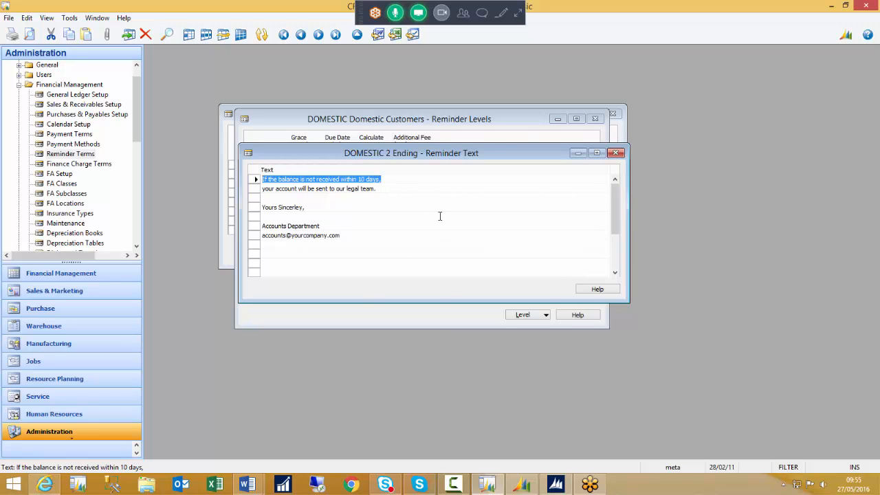
{"action": "key", "text": "Escape"}
- Review the beginning and ending reminder texts of DOMESTIC level 3, closing each one after reading
{"action": "left_click", "coordinate": [287, 173]}
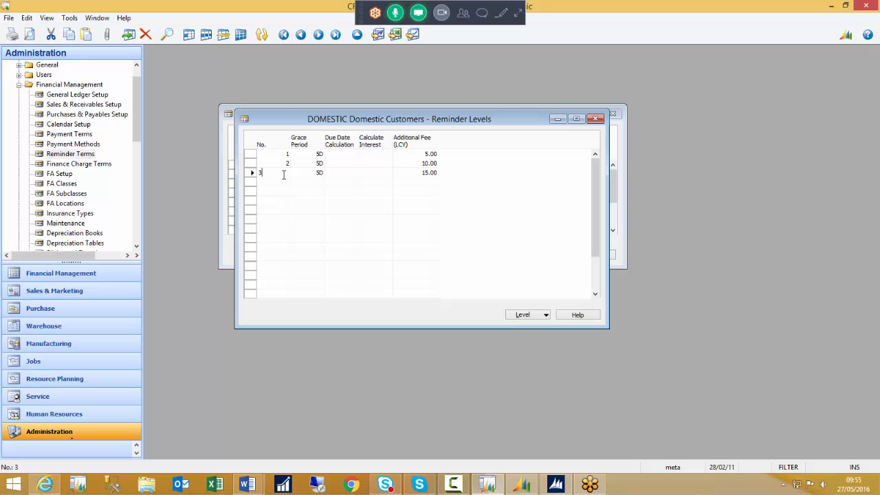
{"action": "left_click", "coordinate": [544, 314]}
{"action": "left_click", "coordinate": [545, 326]}
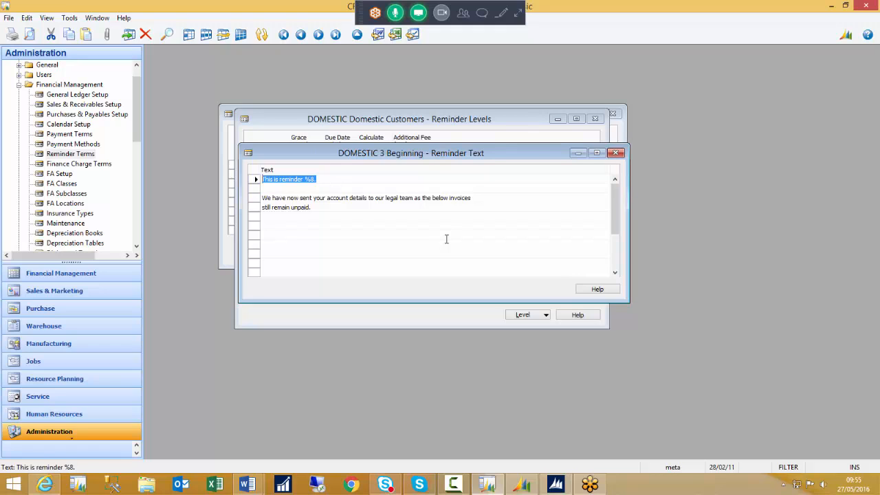
{"action": "key", "text": "Escape"}
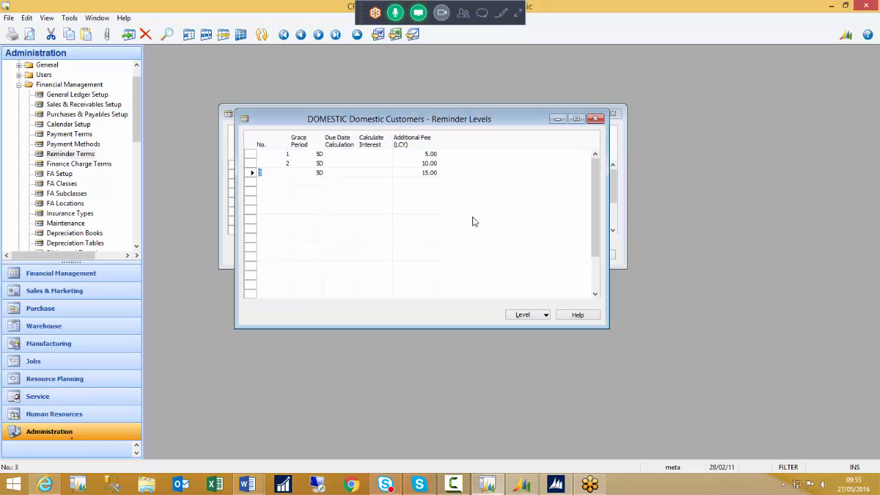
{"action": "left_click", "coordinate": [544, 316]}
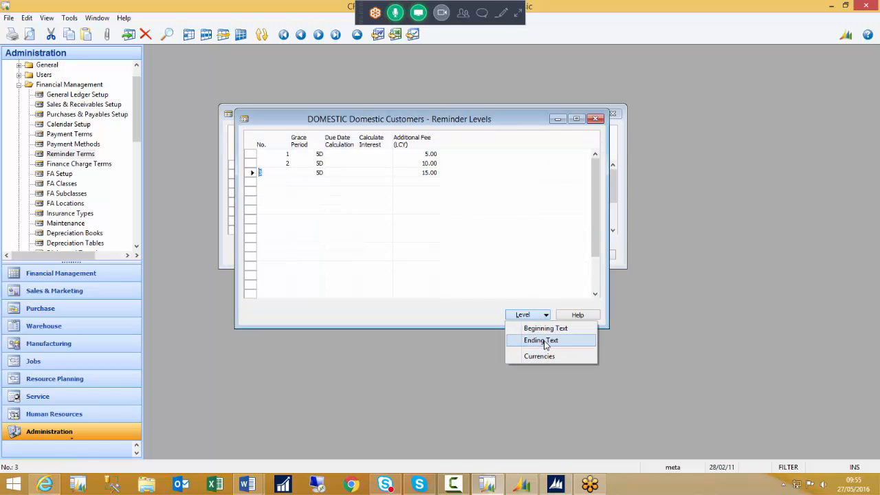
{"action": "left_click", "coordinate": [541, 340]}
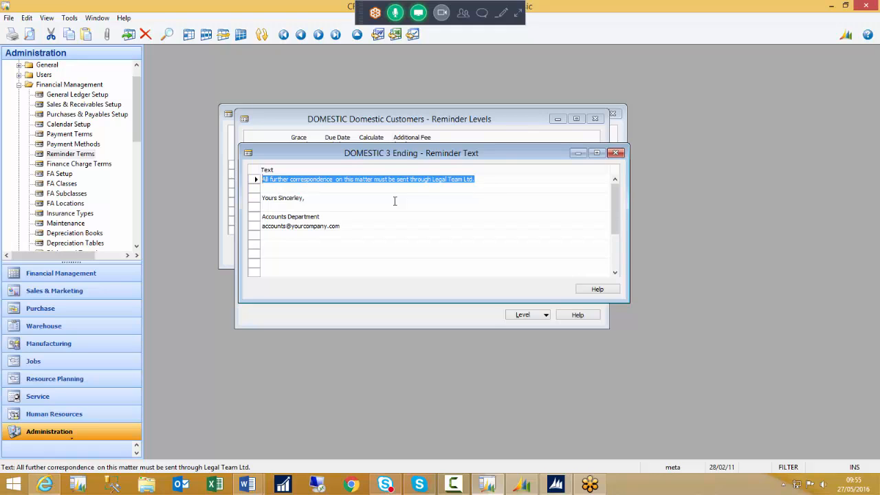
{"action": "key", "text": "Escape"}
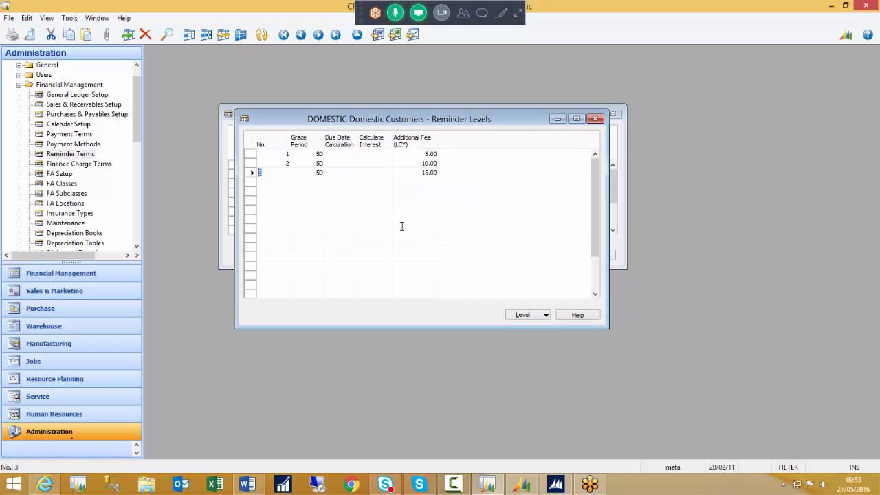
- Check the predefined placeholder list in the Word document Credit Control and Reminders, return to Dynamics NAV, and close the reminder levels and terms
{"action": "mouse_move", "coordinate": [252, 488]}
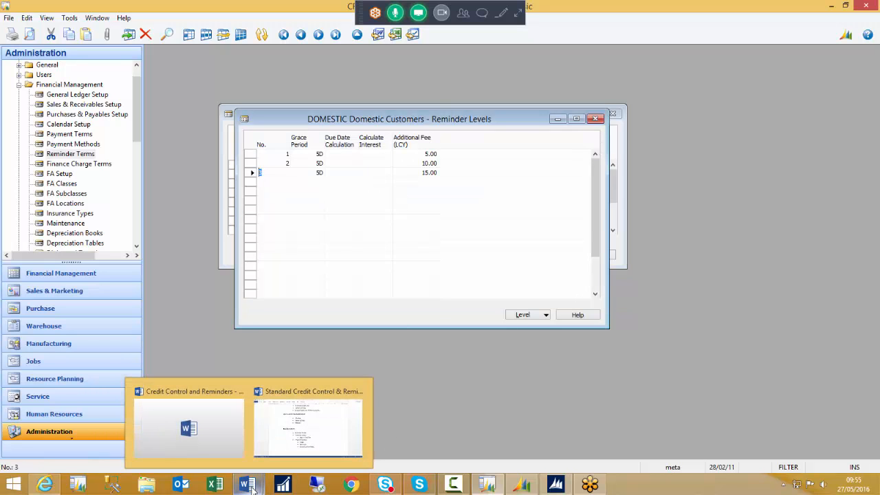
{"action": "left_click", "coordinate": [193, 433]}
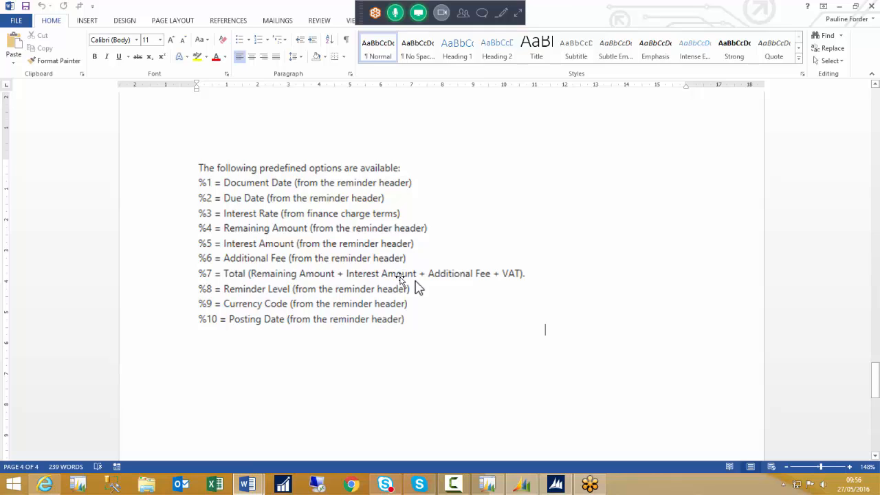
{"action": "left_click", "coordinate": [487, 484]}
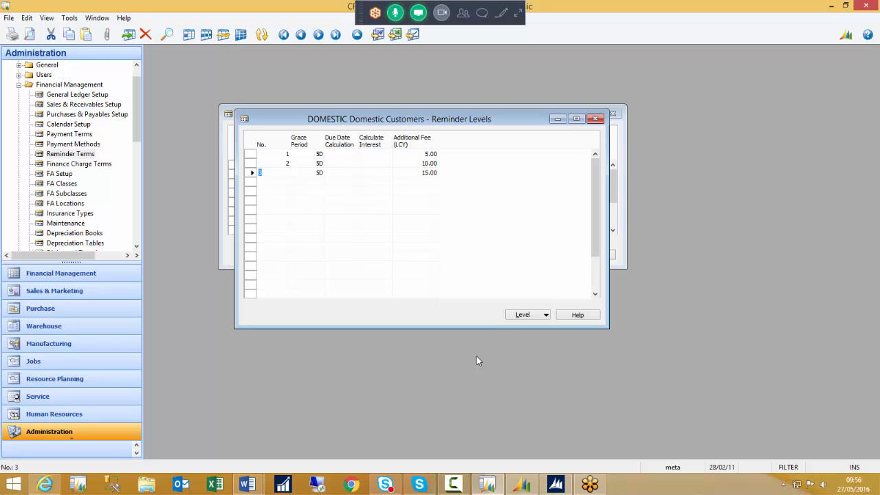
{"action": "key", "text": "Escape"}
{"action": "key", "text": "Escape"}
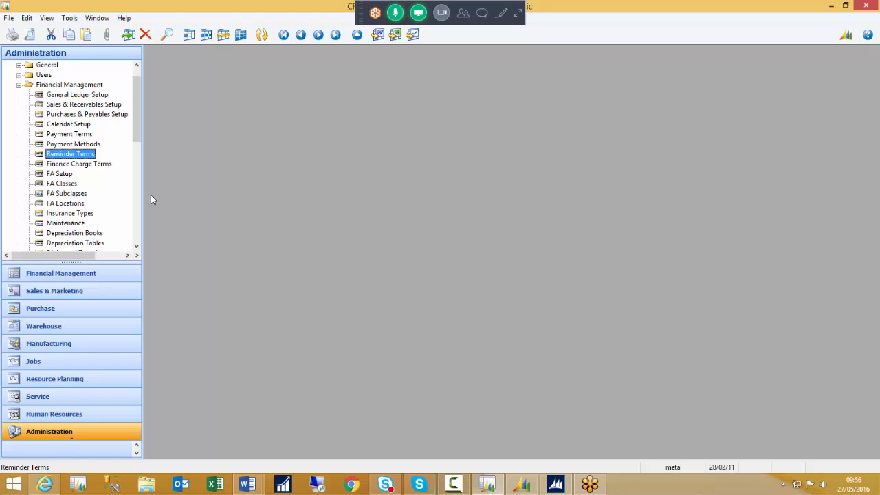
- Open the customer card from Receivables in the Financial Management area
{"action": "left_click", "coordinate": [31, 273]}
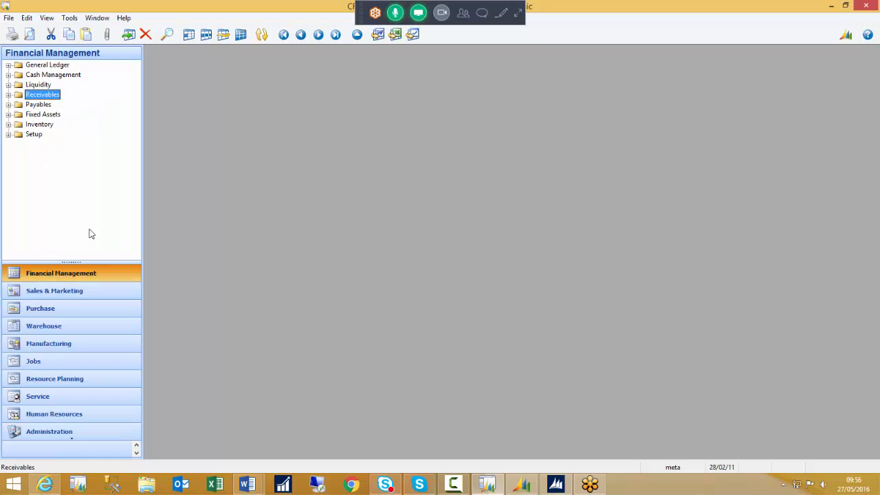
{"action": "left_click", "coordinate": [9, 95]}
{"action": "left_click", "coordinate": [51, 104]}
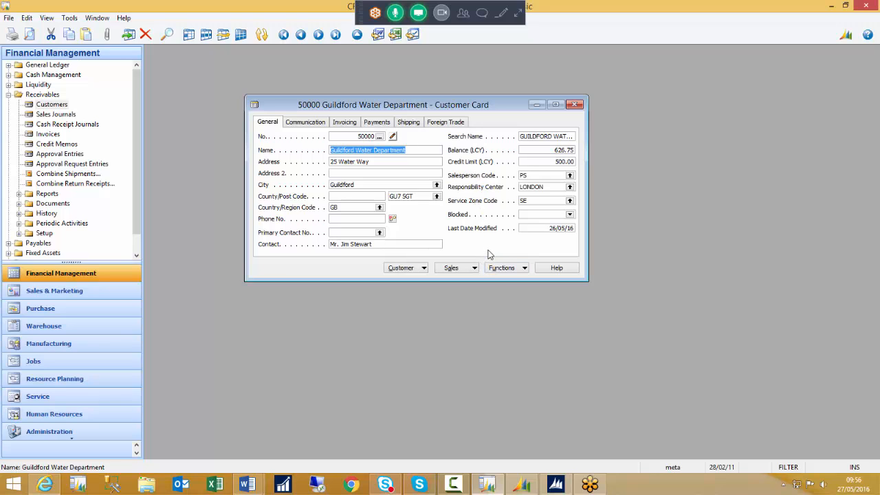
- Look up the Reminder Terms Code in the Guildford Water Department's payment settings, keep DOMESTIC, and close the customer card
{"action": "left_click", "coordinate": [385, 128]}
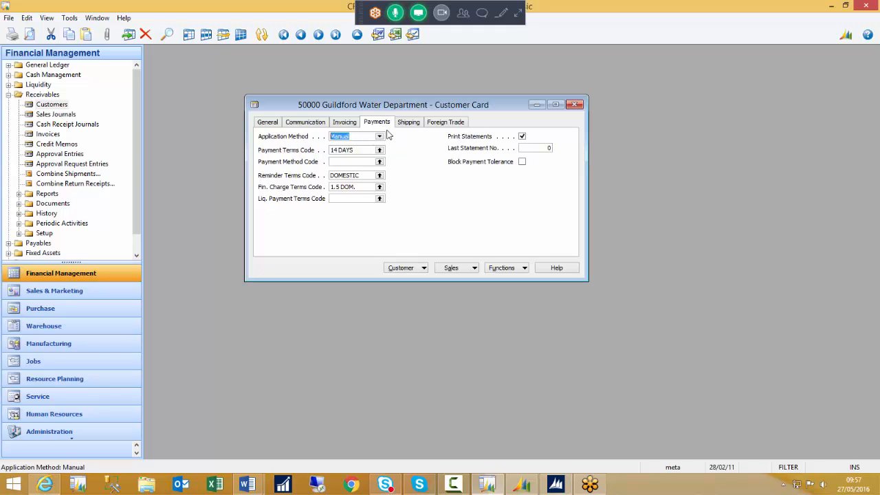
{"action": "left_click", "coordinate": [366, 175]}
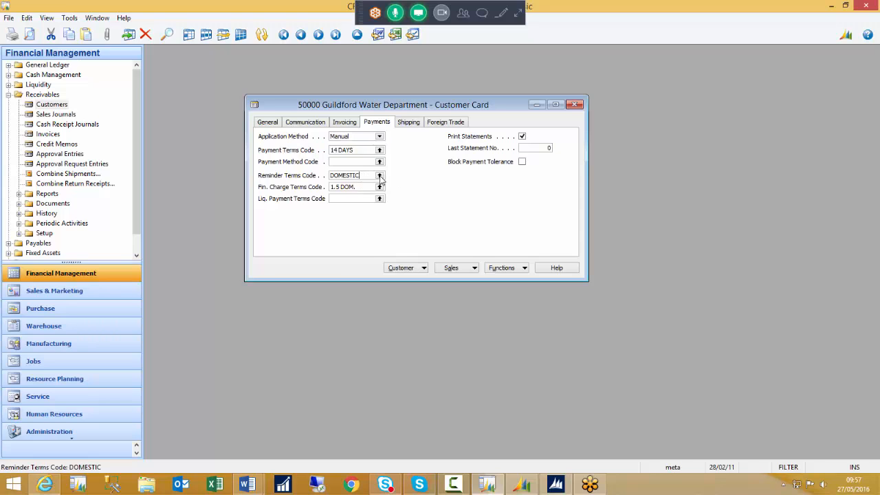
{"action": "left_click", "coordinate": [378, 175]}
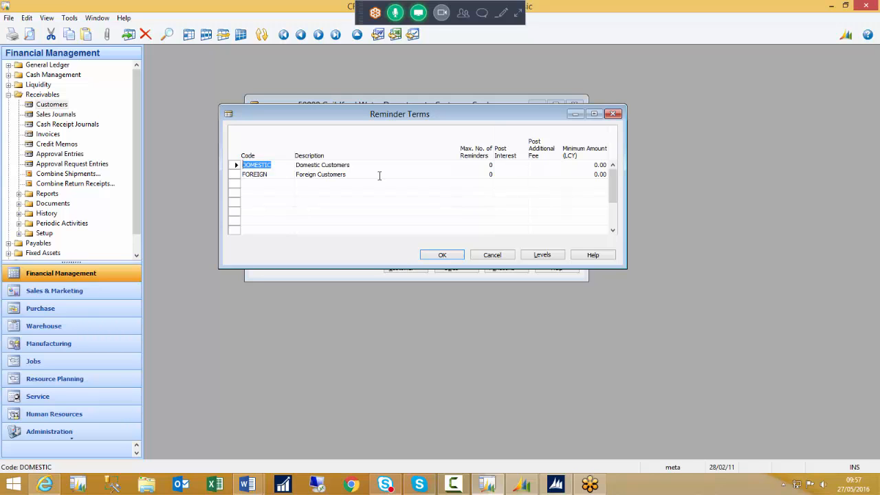
{"action": "key", "text": "Return"}
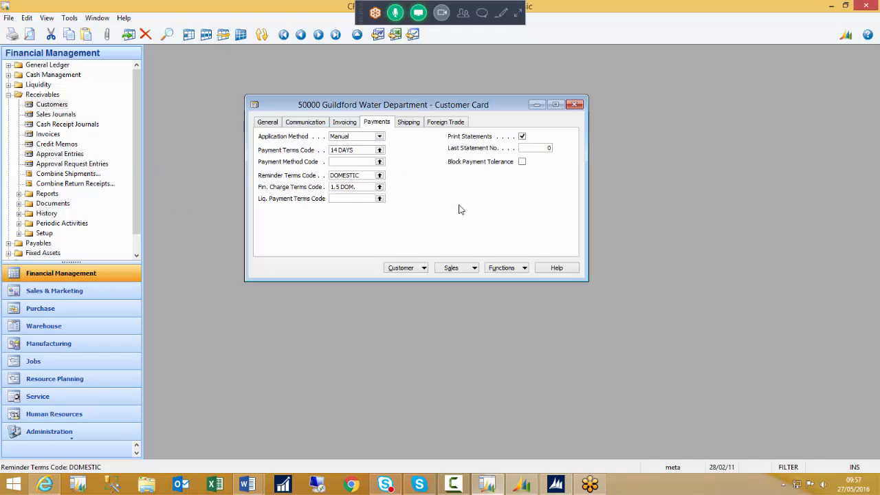
{"action": "left_click", "coordinate": [574, 106]}
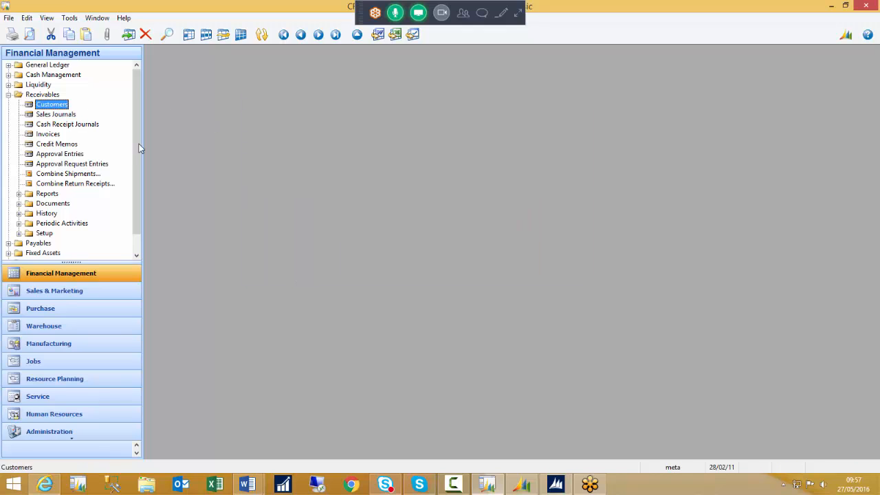
- Open Reminders from the Periodic Activities of Receivables and move the blank reminder window up and to the left
{"action": "scroll", "coordinate": [138, 129], "scroll_direction": "down", "scroll_amount": 1}
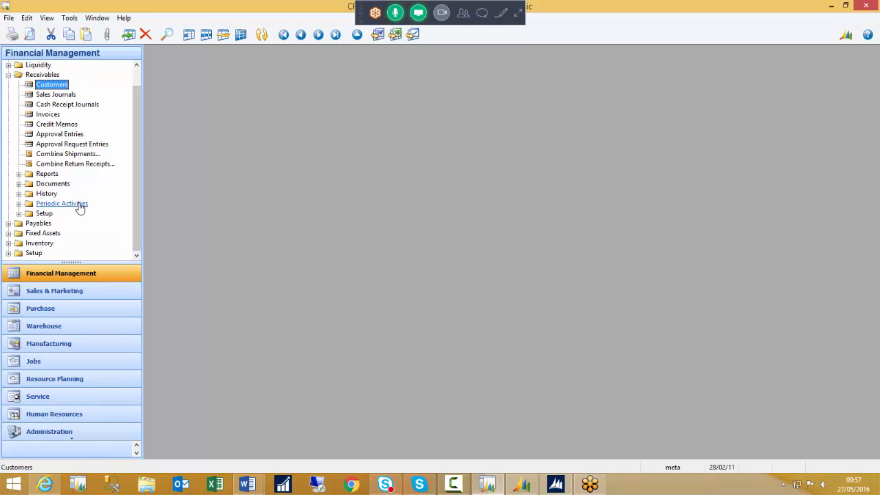
{"action": "left_click", "coordinate": [18, 204]}
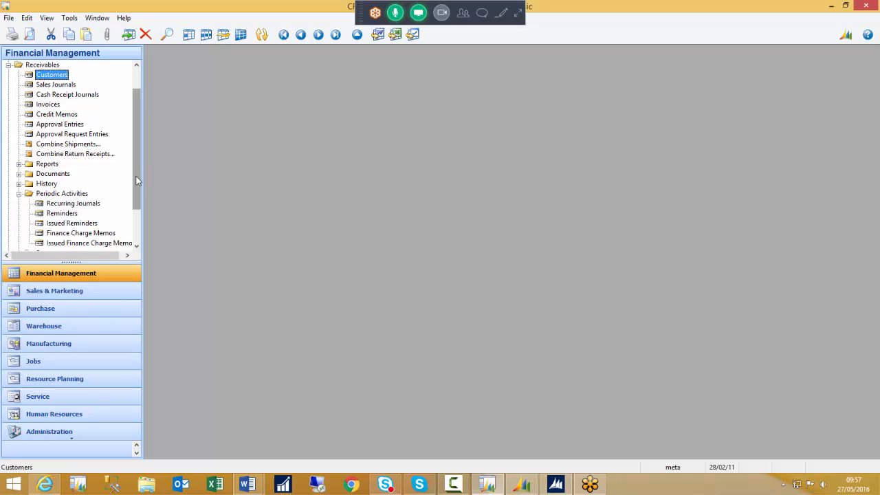
{"action": "left_click_drag", "start_coordinate": [136, 176], "coordinate": [134, 207]}
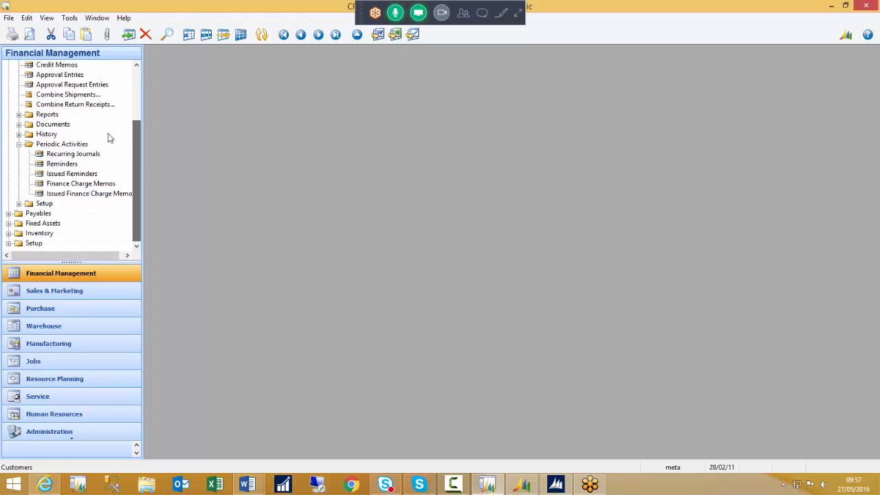
{"action": "left_click", "coordinate": [68, 167]}
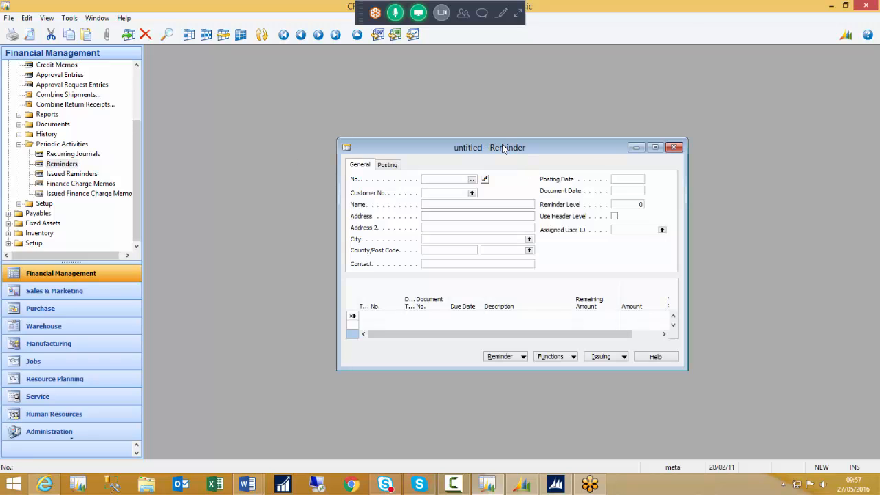
{"action": "left_click_drag", "start_coordinate": [504, 148], "coordinate": [435, 103]}
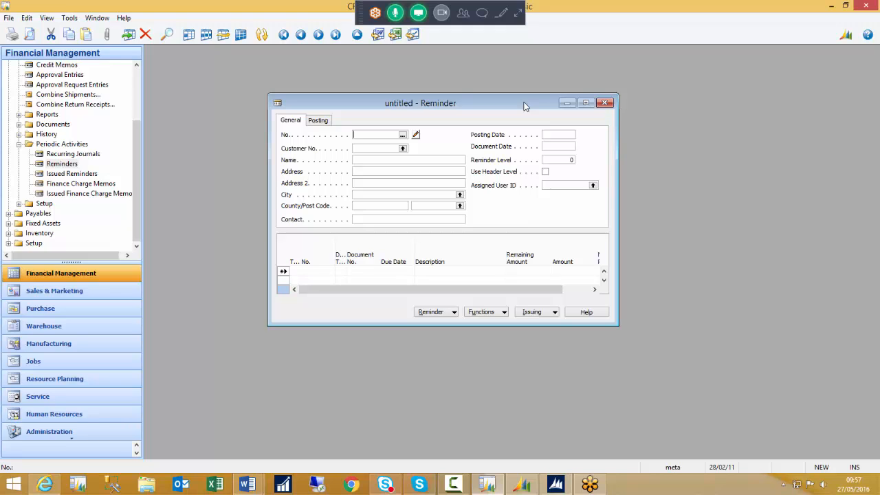
- Create a new reminder header for the customer Fairway Sound, selected from the customer list
{"action": "left_click", "coordinate": [375, 149]}
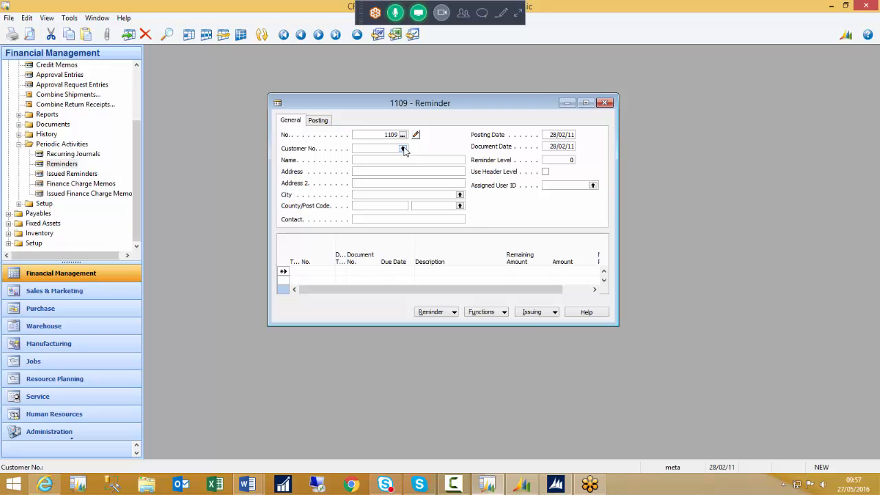
{"action": "left_click", "coordinate": [403, 149]}
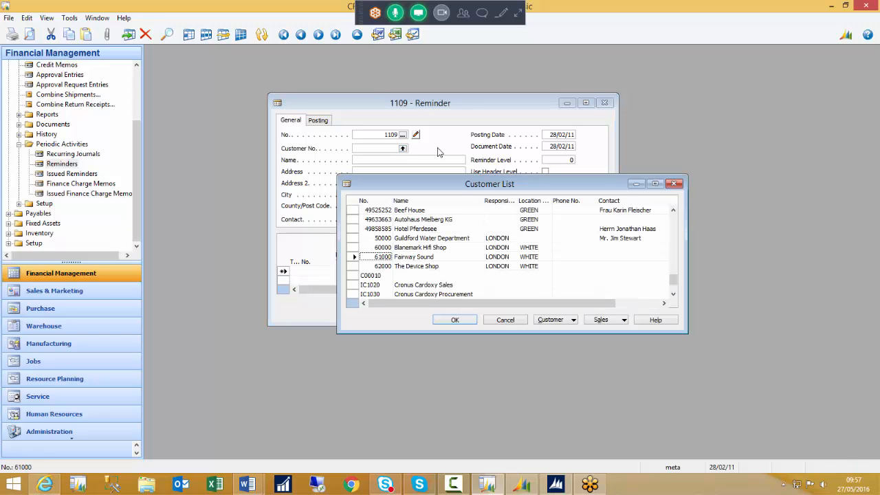
{"action": "left_click", "coordinate": [454, 320]}
{"action": "left_click", "coordinate": [385, 171]}
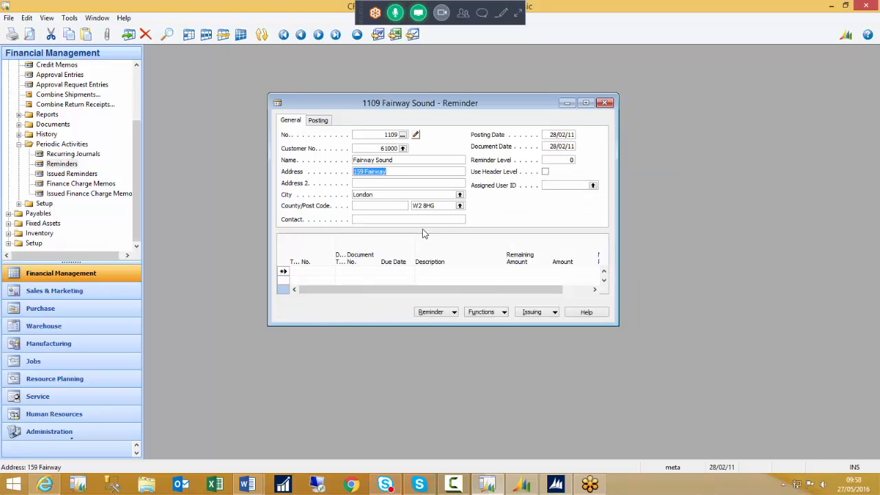
- Run Suggest Reminder Lines for the Fairway Sound reminder with both overdue-only and on-hold options unticked
{"action": "left_click", "coordinate": [504, 313]}
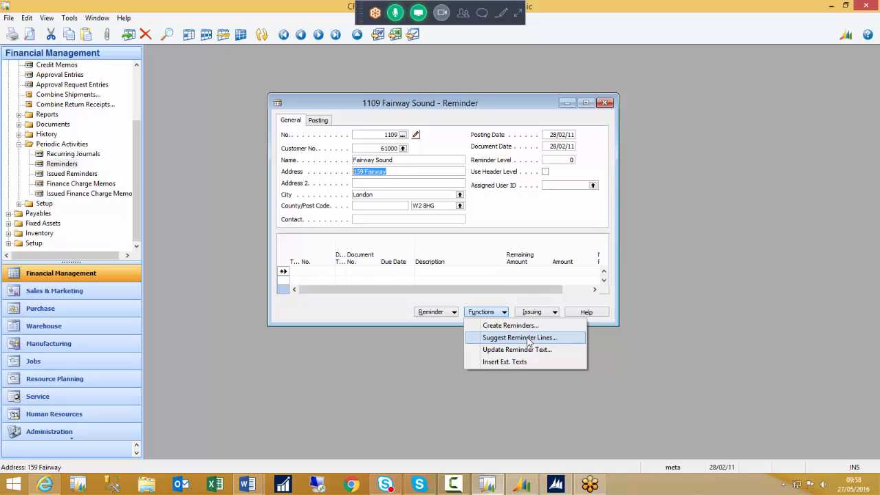
{"action": "left_click", "coordinate": [529, 340]}
{"action": "left_click", "coordinate": [526, 212]}
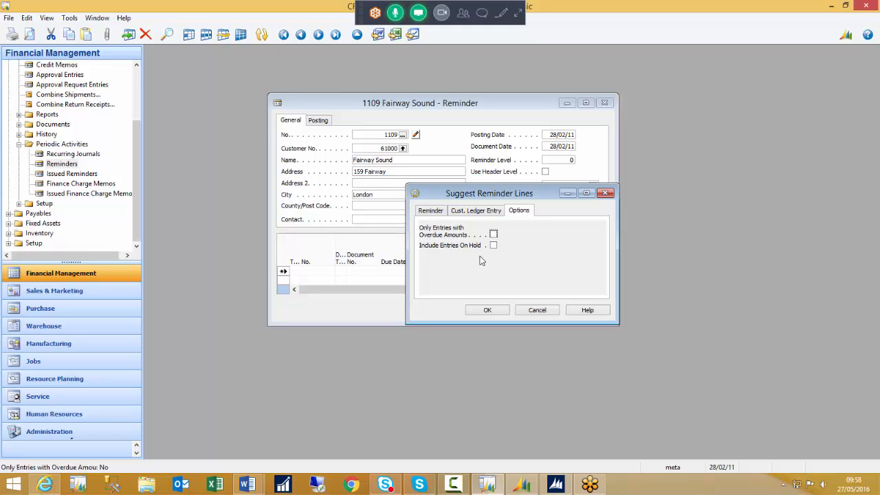
{"action": "left_click", "coordinate": [486, 310]}
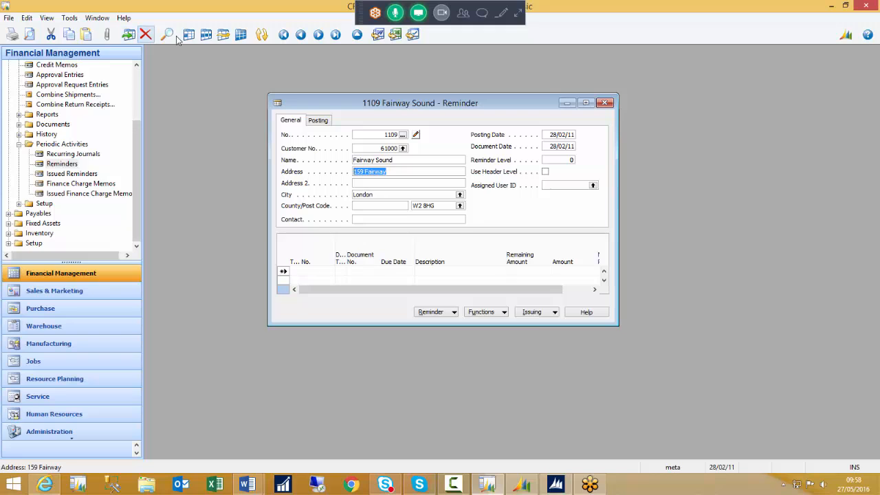
- Delete the Fairway Sound reminder header
{"action": "left_click", "coordinate": [145, 34]}
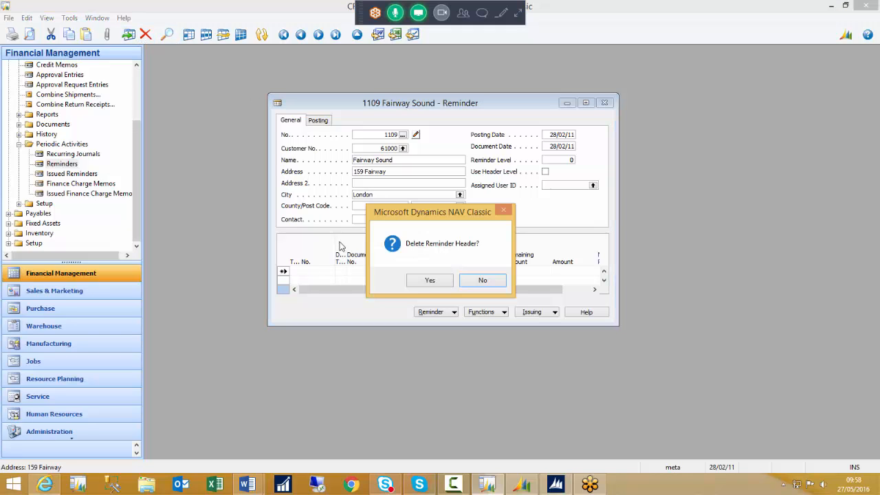
{"action": "left_click", "coordinate": [418, 282]}
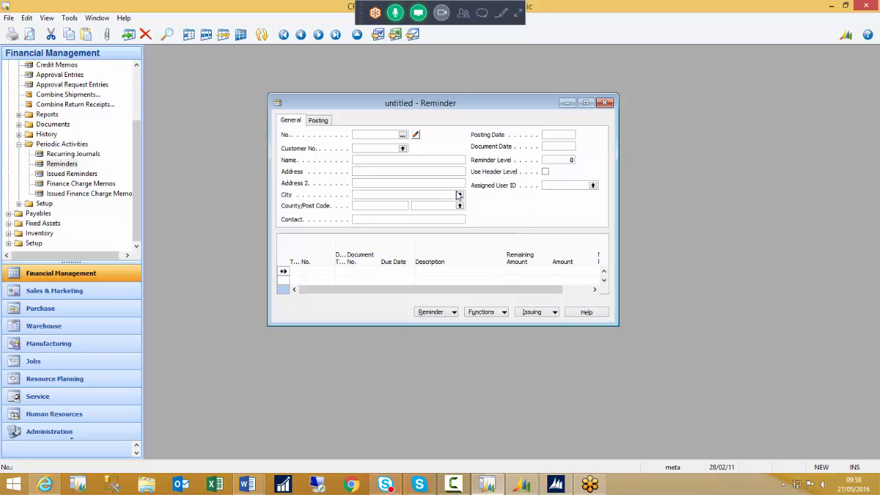
- Create reminders for all customers with posting and document dates 31/03/11, only entries with overdue amounts, and Use Header Level enabled
{"action": "left_click", "coordinate": [501, 313]}
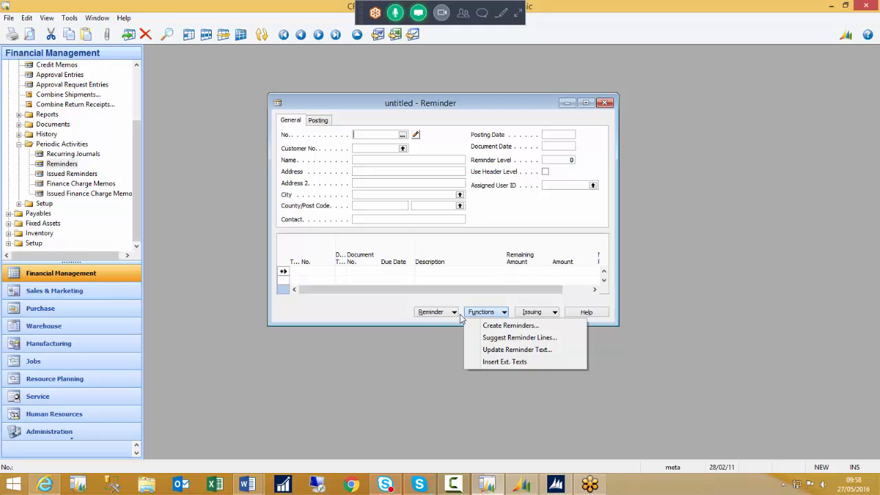
{"action": "left_click", "coordinate": [513, 326]}
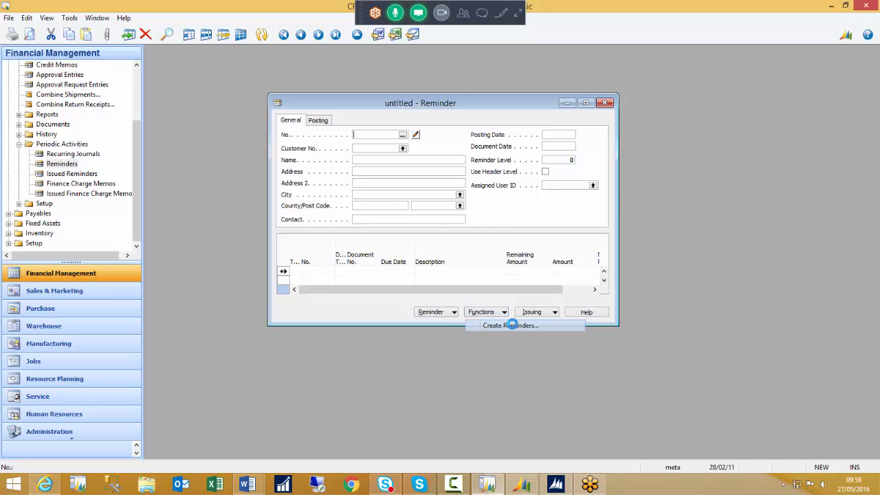
{"action": "left_click_drag", "start_coordinate": [513, 192], "coordinate": [359, 151]}
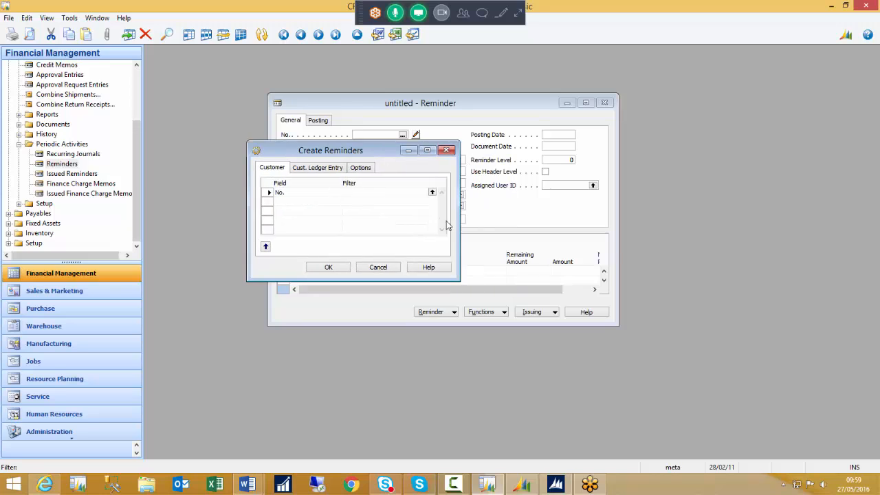
{"action": "left_click", "coordinate": [363, 192]}
{"action": "left_click", "coordinate": [361, 170]}
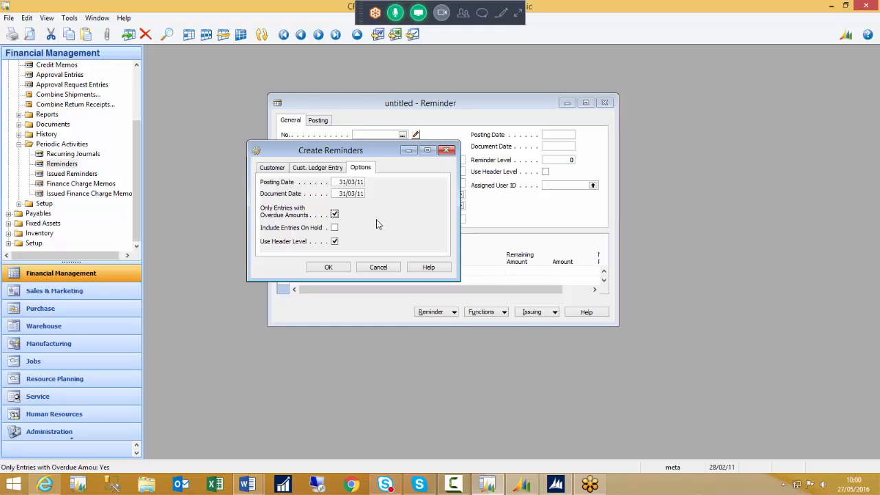
{"action": "left_click", "coordinate": [333, 268]}
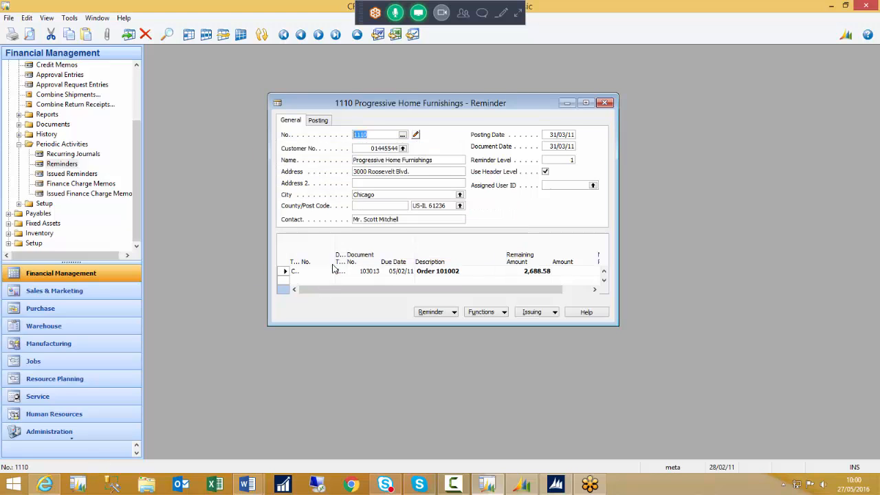
- View the list of created reminders, return to the Progressive Home Furnishings reminder and maximize its window
{"action": "left_click", "coordinate": [359, 39]}
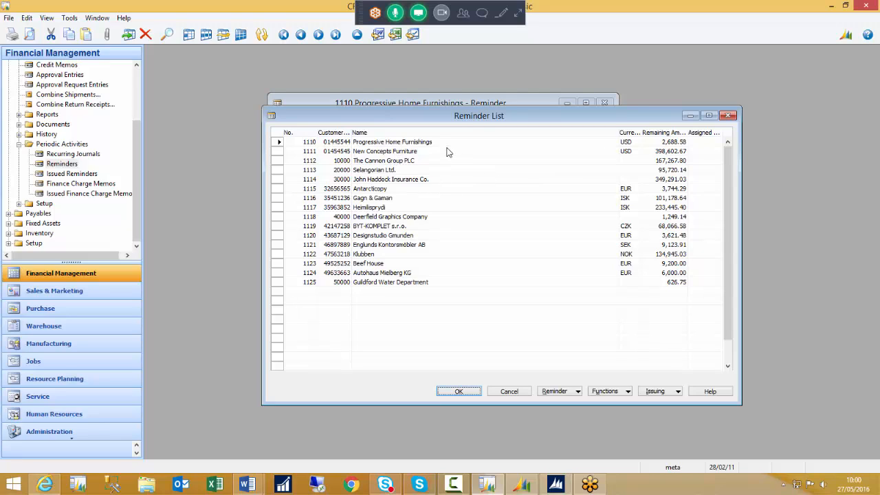
{"action": "key", "text": "Return"}
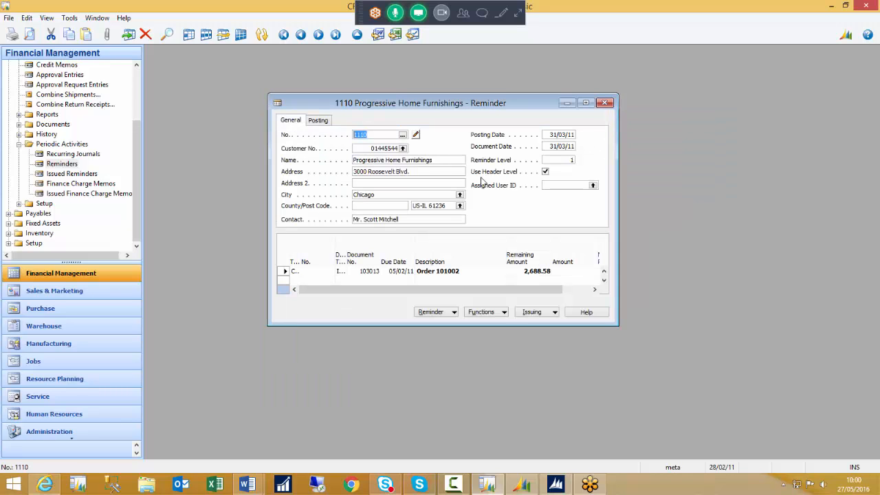
{"action": "left_click", "coordinate": [586, 103]}
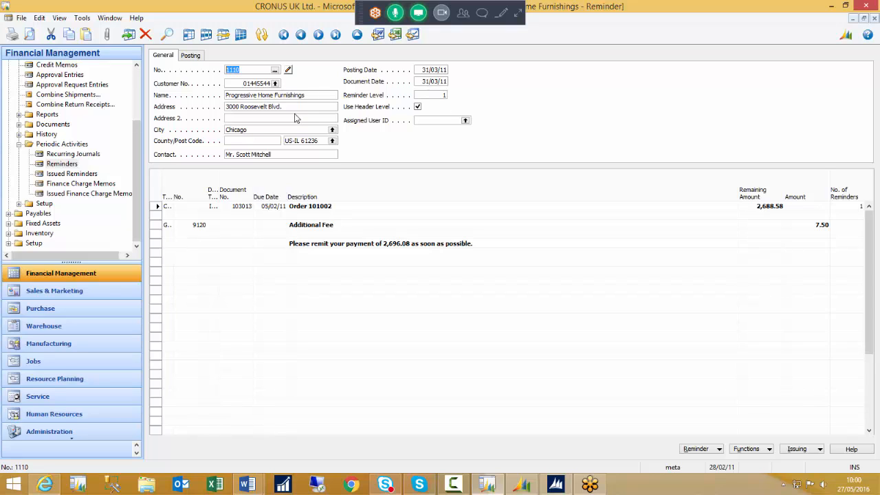
- Page forward to The Cannon Group PLC reminder and examine the date and payment amount in its text lines
{"action": "left_click", "coordinate": [319, 36]}
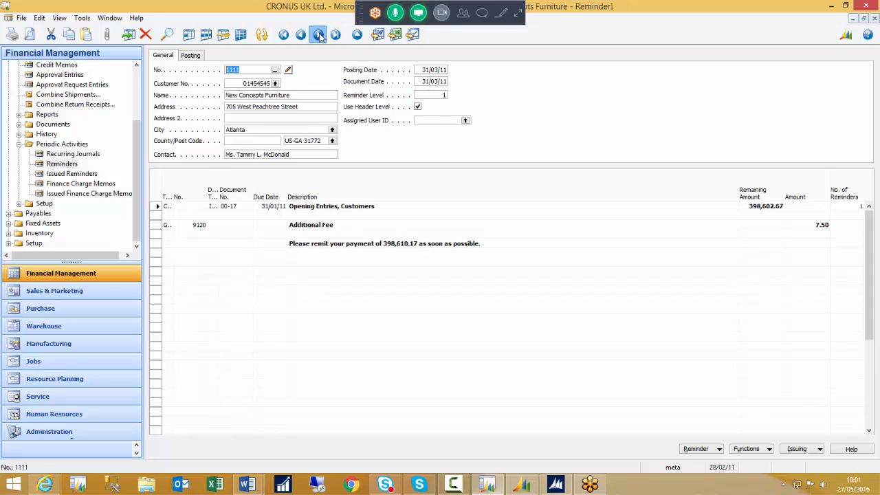
{"action": "left_click", "coordinate": [319, 36]}
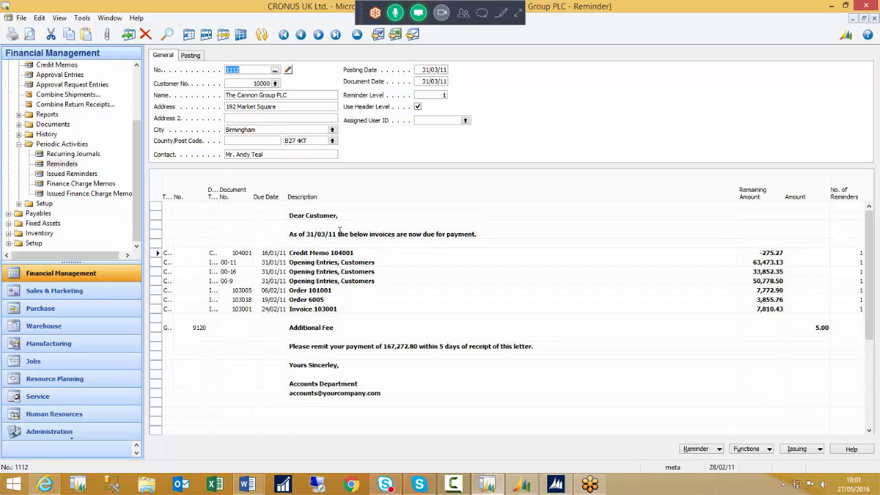
{"action": "left_click_drag", "start_coordinate": [337, 234], "coordinate": [306, 235]}
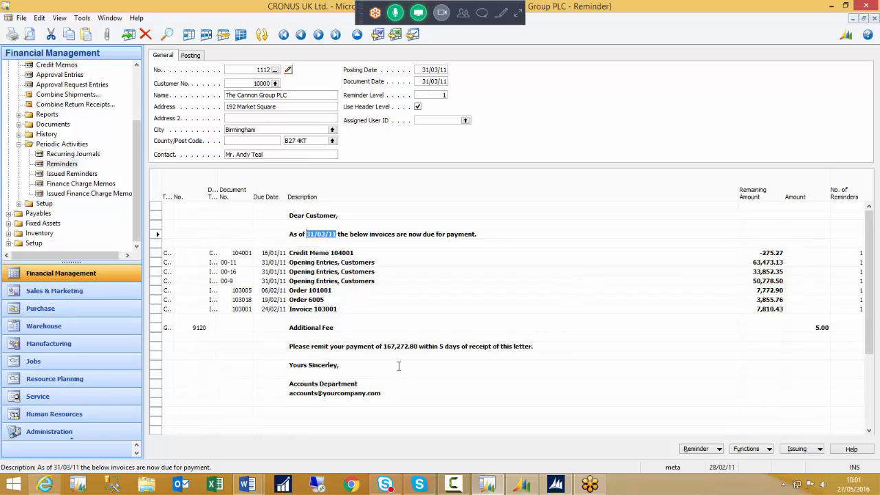
{"action": "left_click_drag", "start_coordinate": [418, 345], "coordinate": [385, 344]}
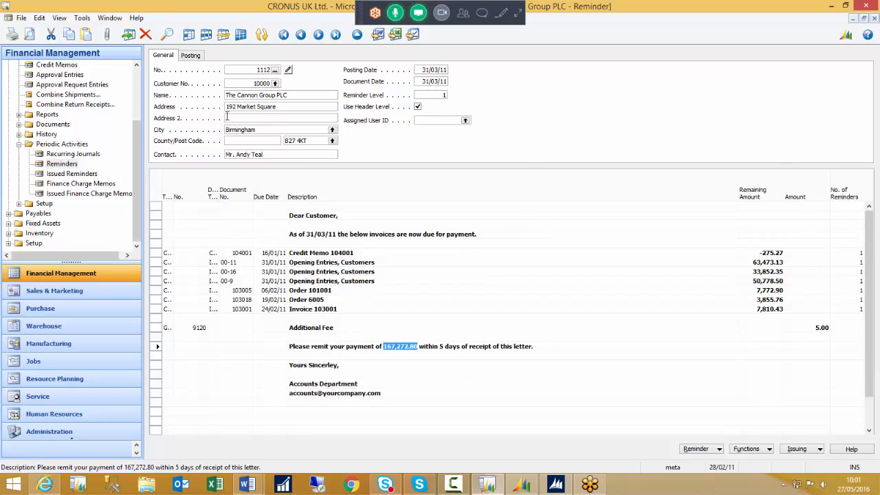
- Page forward to the John Haddock Insurance Co. reminder and examine its closing text and additional fee
{"action": "left_click", "coordinate": [318, 35]}
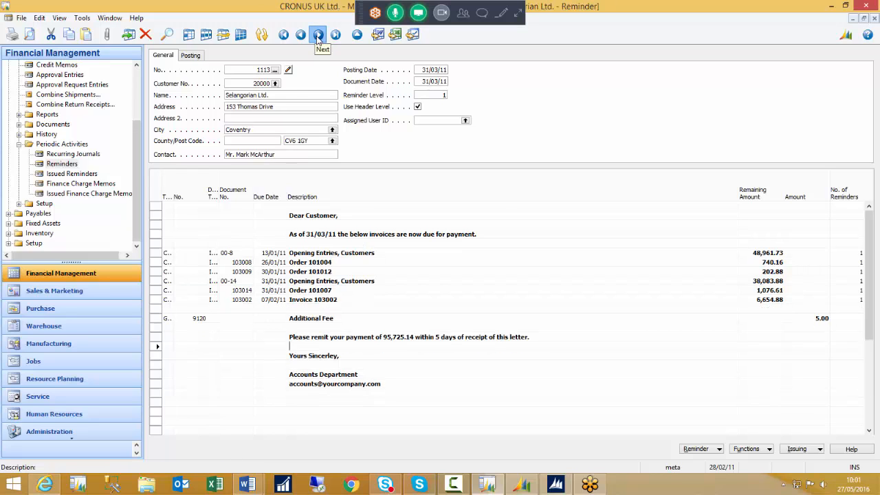
{"action": "left_click", "coordinate": [318, 36]}
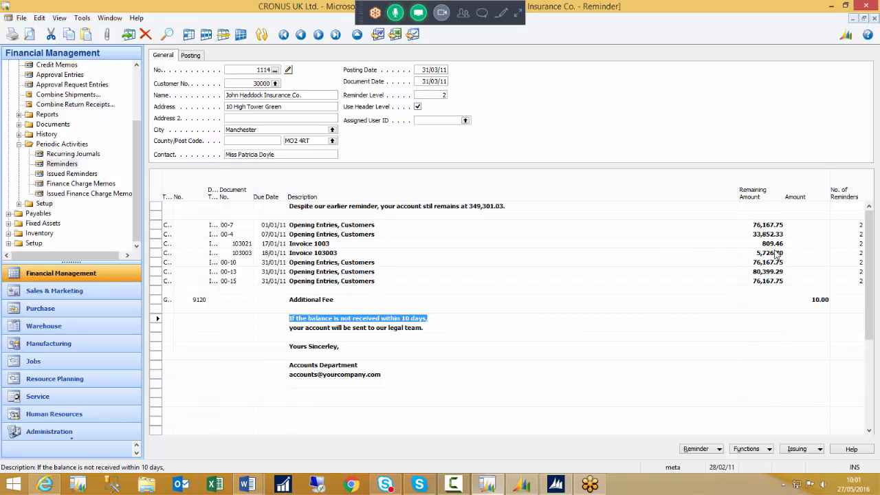
{"action": "left_click", "coordinate": [803, 301]}
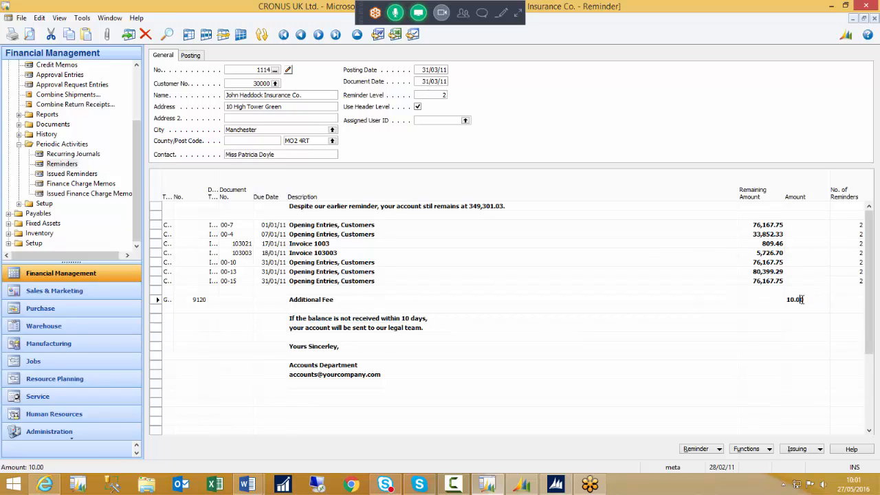
{"action": "left_click", "coordinate": [783, 302]}
- Page forward through the following reminders to the one for Heimilisprydi
{"action": "left_click", "coordinate": [318, 35]}
{"action": "left_click", "coordinate": [318, 34]}
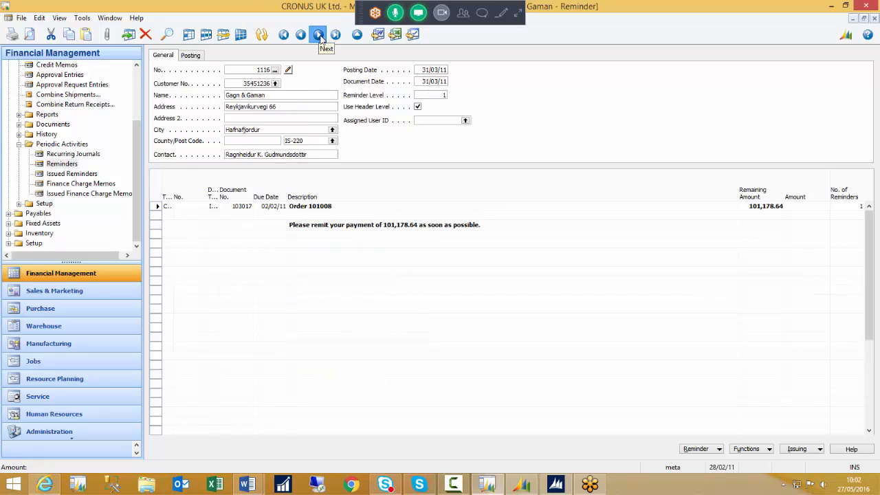
{"action": "left_click", "coordinate": [318, 35]}
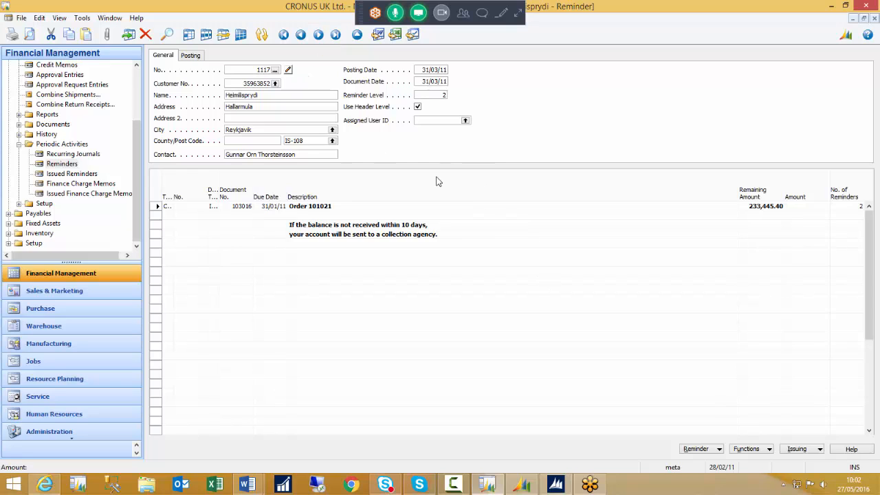
- Go back to the John Haddock Insurance Co. reminder and look over its open entry lines and closing text
{"action": "left_click", "coordinate": [300, 35]}
{"action": "left_click", "coordinate": [300, 36]}
{"action": "left_click", "coordinate": [300, 35]}
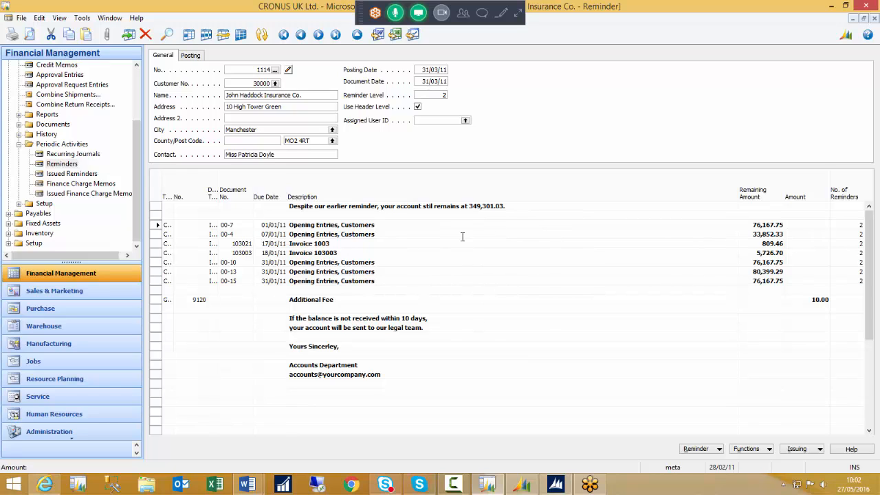
{"action": "left_click_drag", "start_coordinate": [158, 262], "coordinate": [158, 274]}
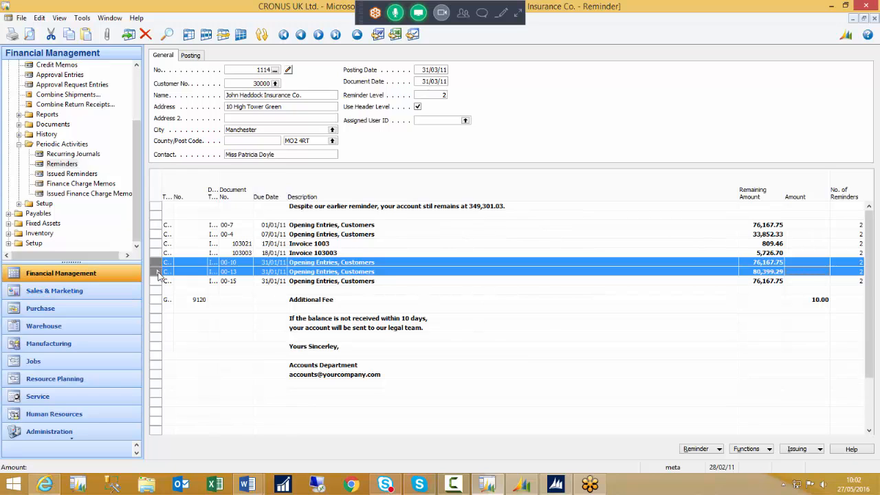
{"action": "left_click", "coordinate": [158, 274]}
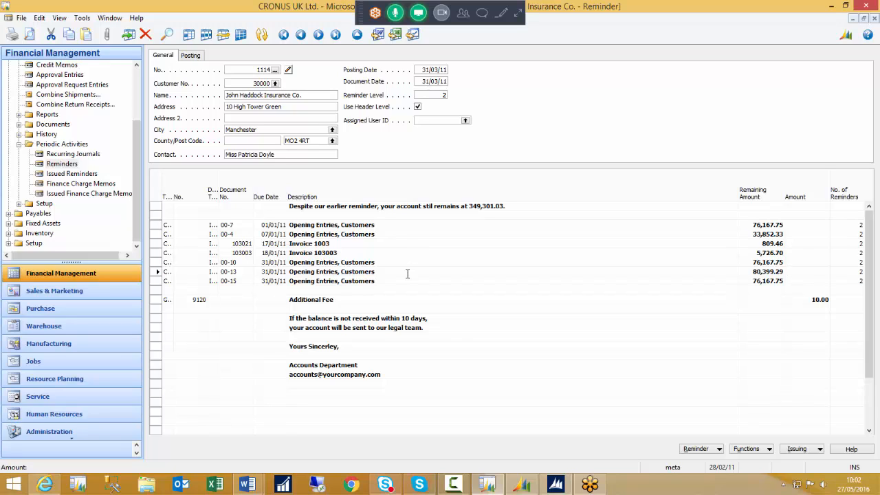
{"action": "left_click", "coordinate": [452, 327]}
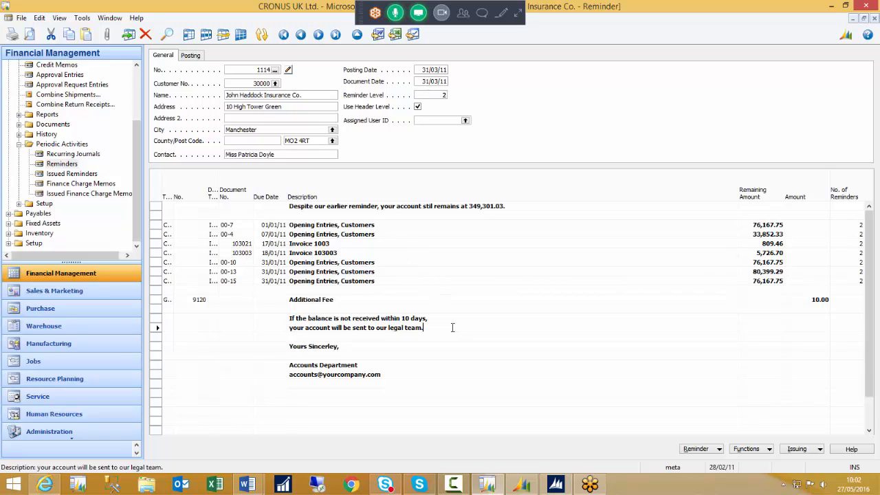
{"action": "left_click", "coordinate": [454, 316]}
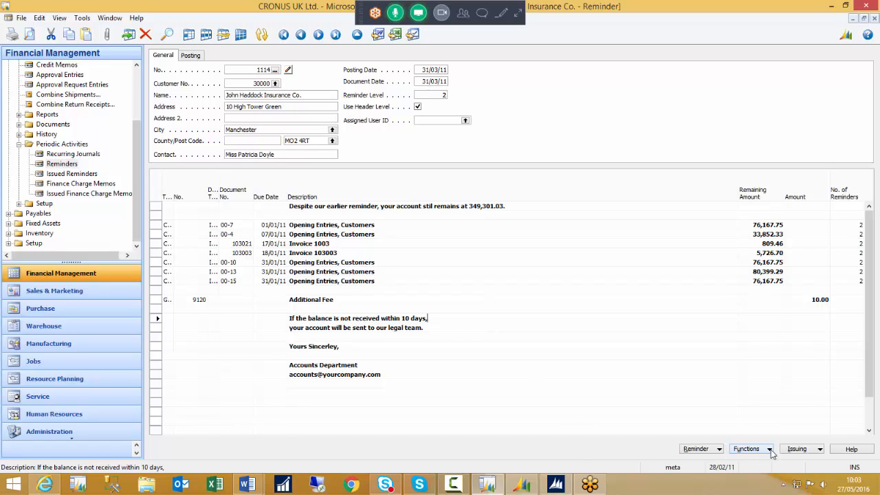
- Preview the test report for reminder 1114, read it through to the total, and close the preview
{"action": "left_click", "coordinate": [805, 455]}
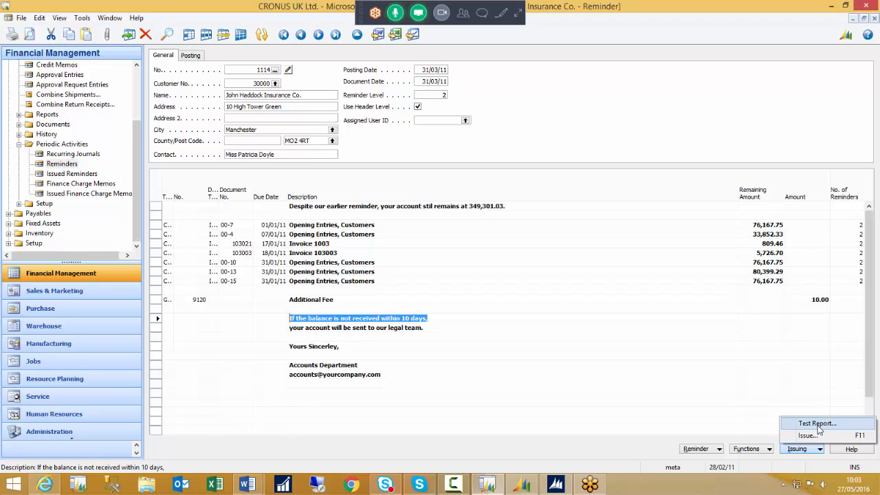
{"action": "left_click", "coordinate": [819, 427]}
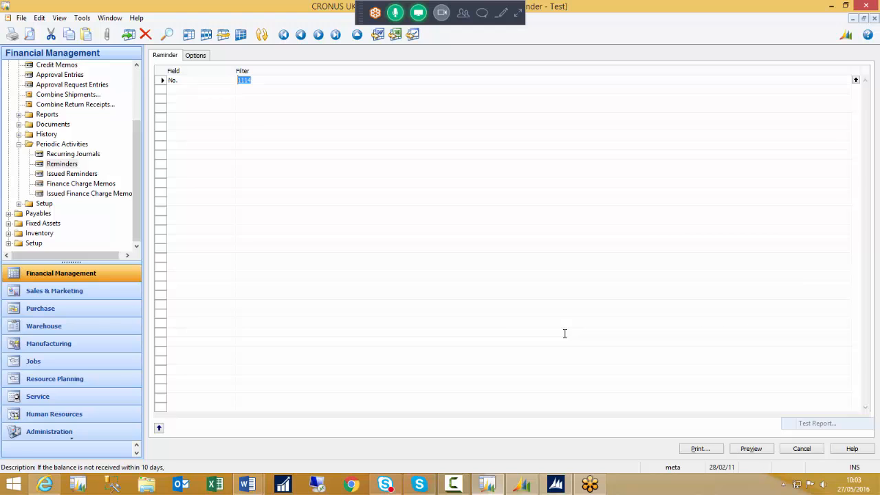
{"action": "left_click", "coordinate": [763, 449]}
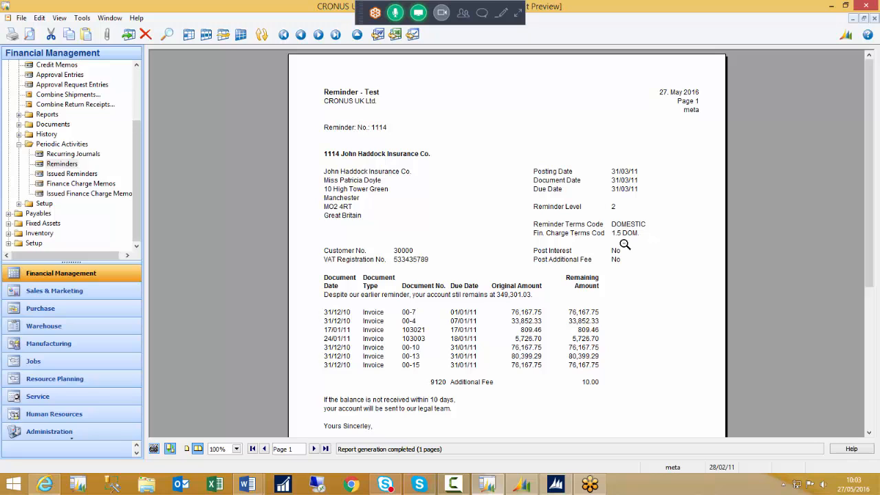
{"action": "scroll", "coordinate": [649, 232], "scroll_direction": "down", "scroll_amount": 1}
{"action": "scroll", "coordinate": [649, 232], "scroll_direction": "down", "scroll_amount": 2}
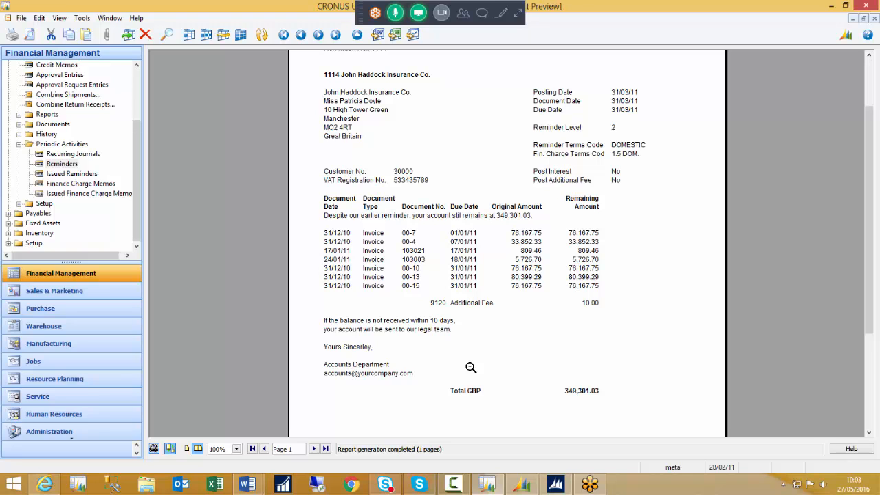
{"action": "key", "text": "Escape"}
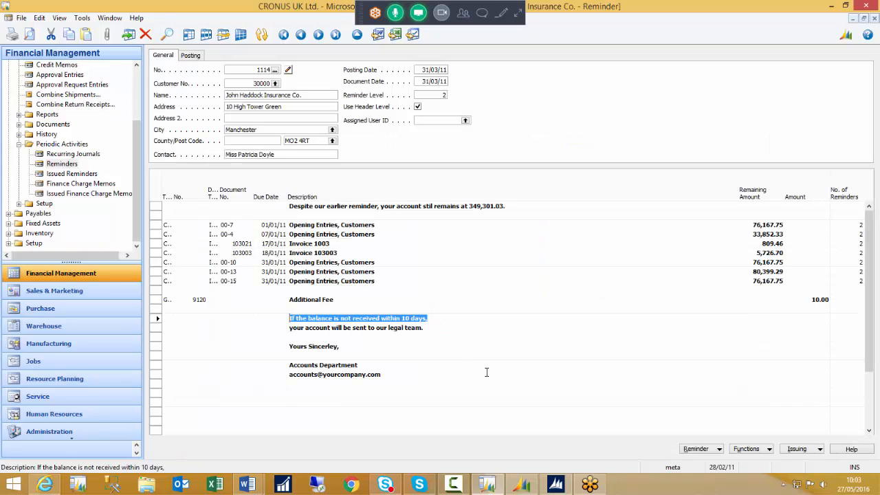
- Issue reminder 1114 for John Haddock Insurance Co. with the Print option turned on, keeping the filter on that reminder number
{"action": "left_click", "coordinate": [798, 451]}
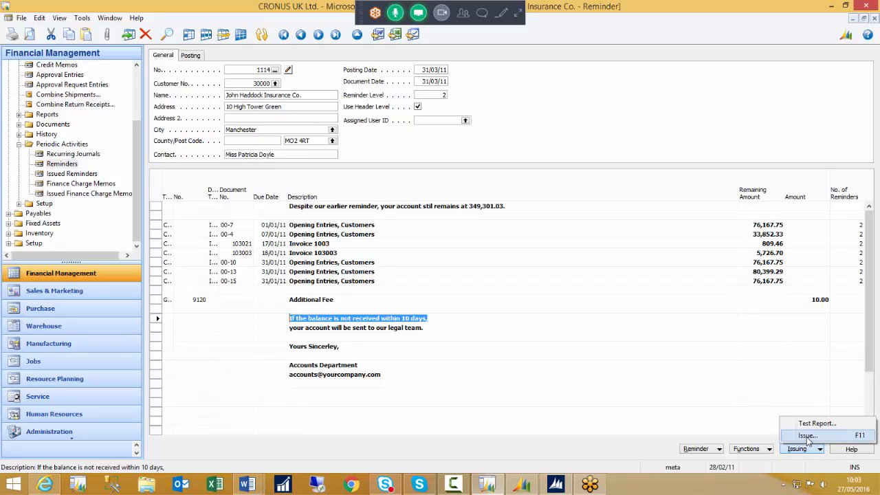
{"action": "left_click", "coordinate": [806, 436]}
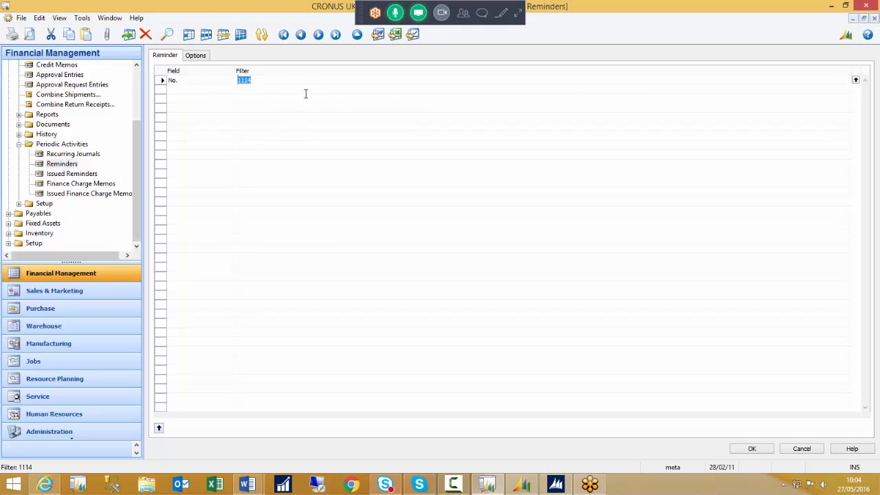
{"action": "left_click", "coordinate": [265, 83]}
{"action": "left_click", "coordinate": [210, 80]}
{"action": "left_click", "coordinate": [195, 57]}
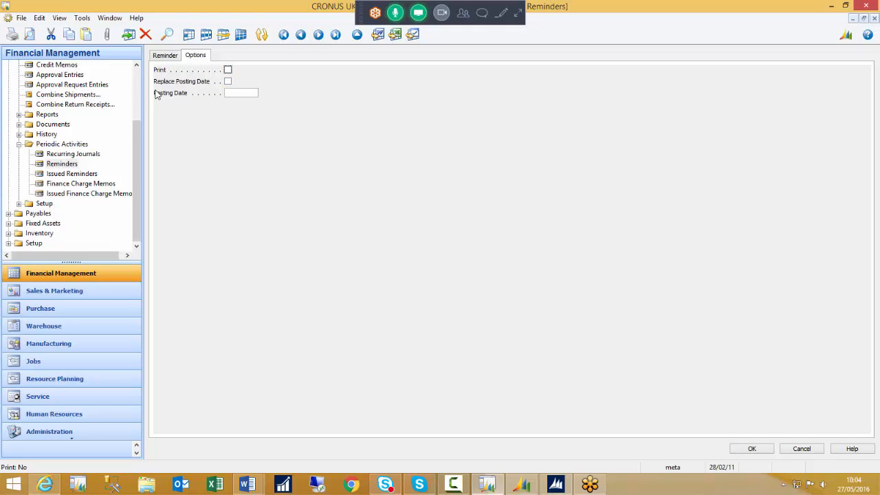
{"action": "left_click", "coordinate": [228, 71]}
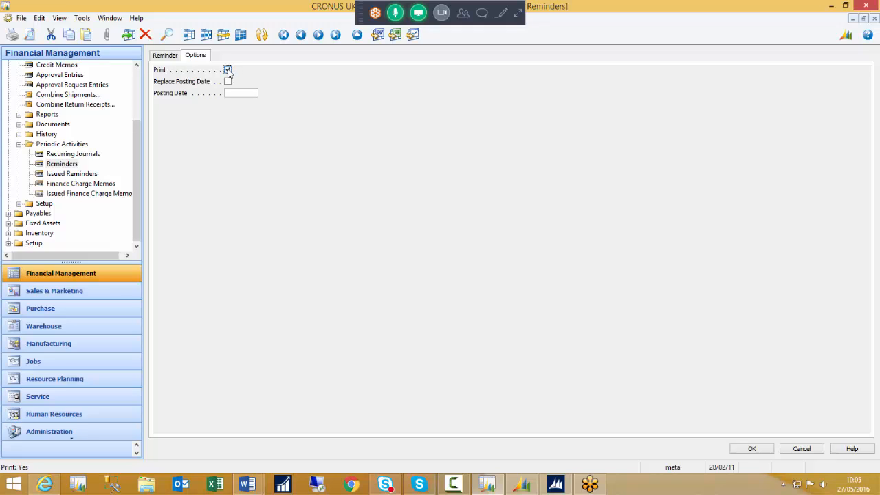
{"action": "left_click", "coordinate": [172, 58]}
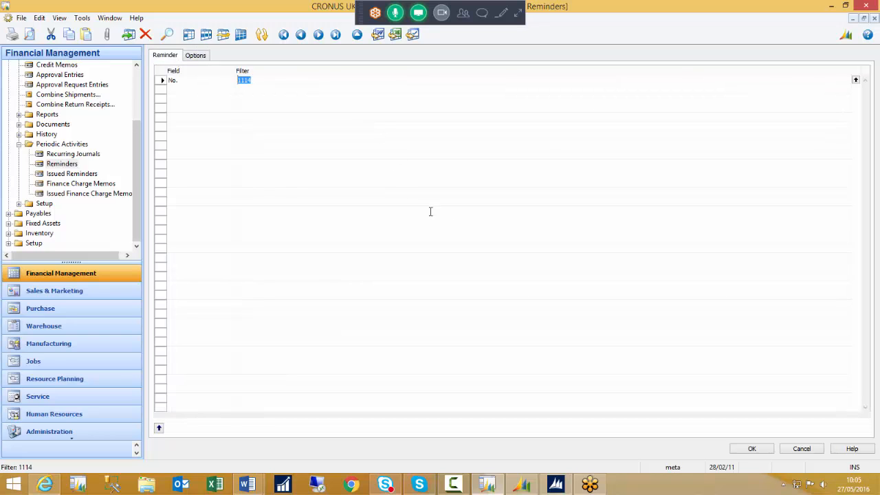
{"action": "left_click", "coordinate": [863, 18]}
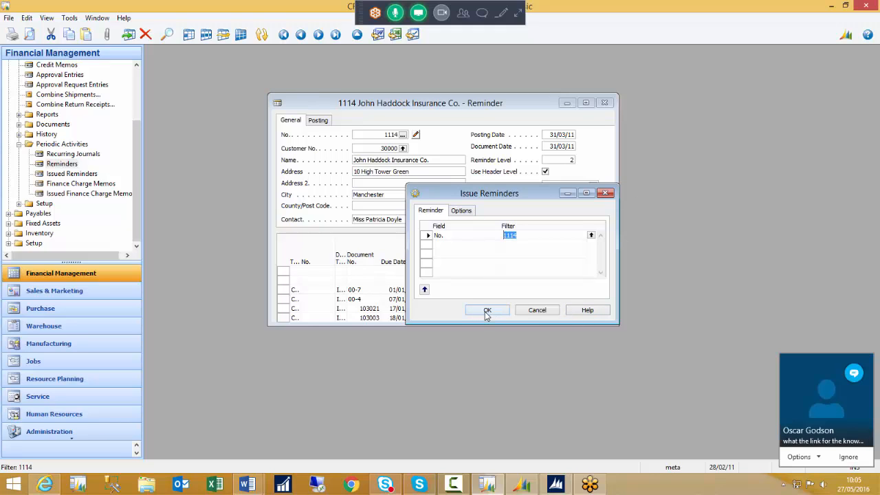
{"action": "left_click", "coordinate": [487, 312]}
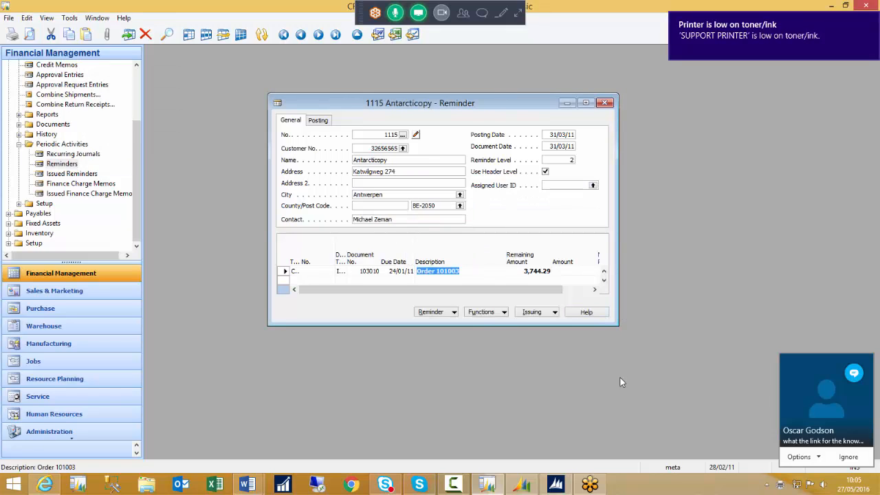
- Dismiss the incoming message notification and open the list of remaining reminders
{"action": "left_click", "coordinate": [848, 456]}
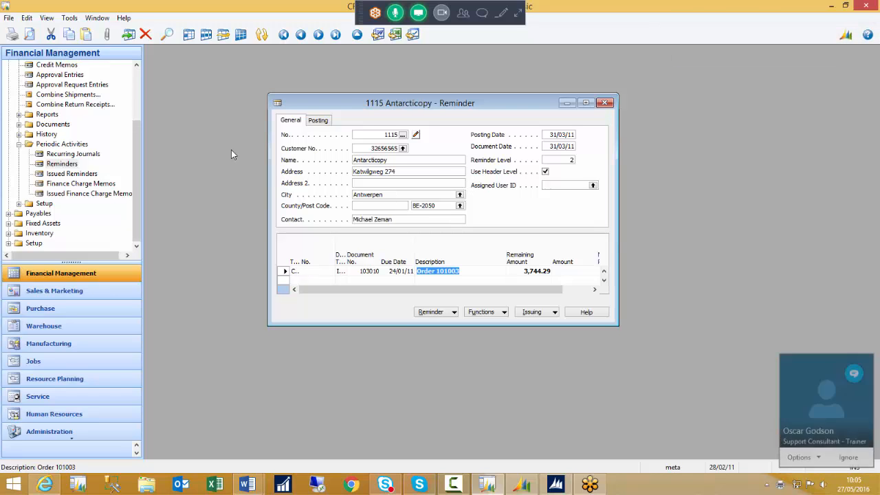
{"action": "left_click", "coordinate": [850, 457]}
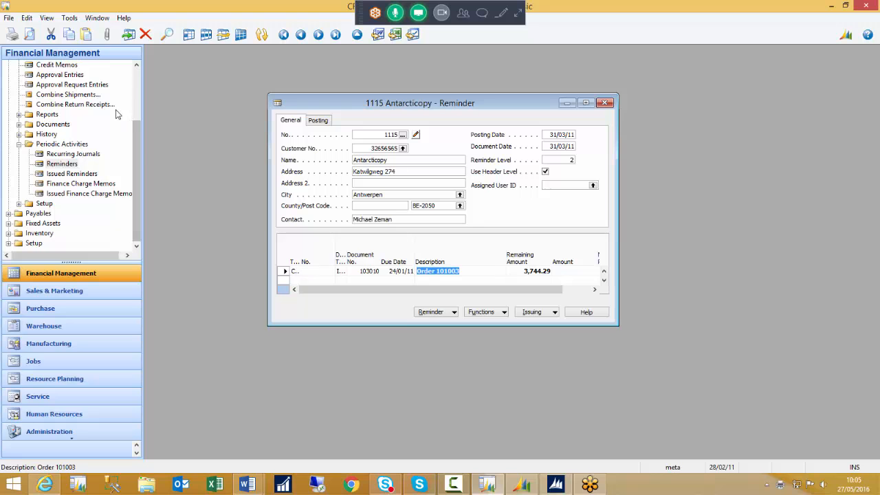
{"action": "scroll", "coordinate": [140, 145], "scroll_direction": "up", "scroll_amount": 3}
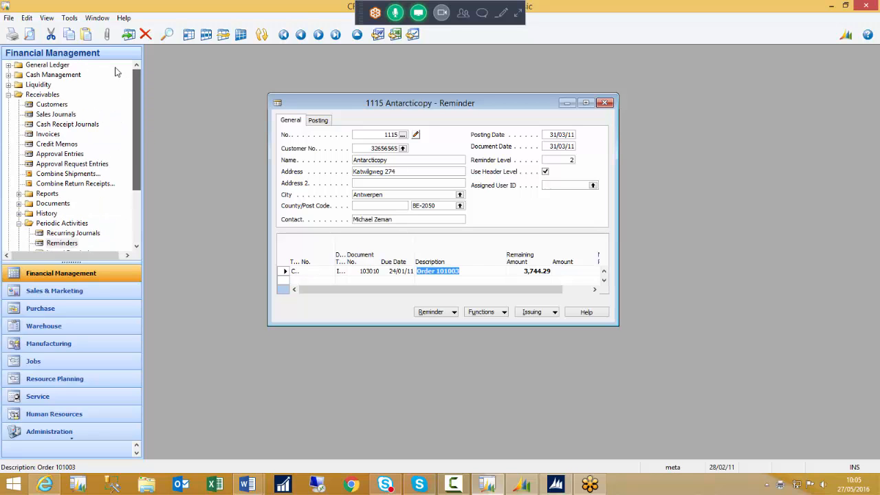
{"action": "left_click", "coordinate": [355, 35]}
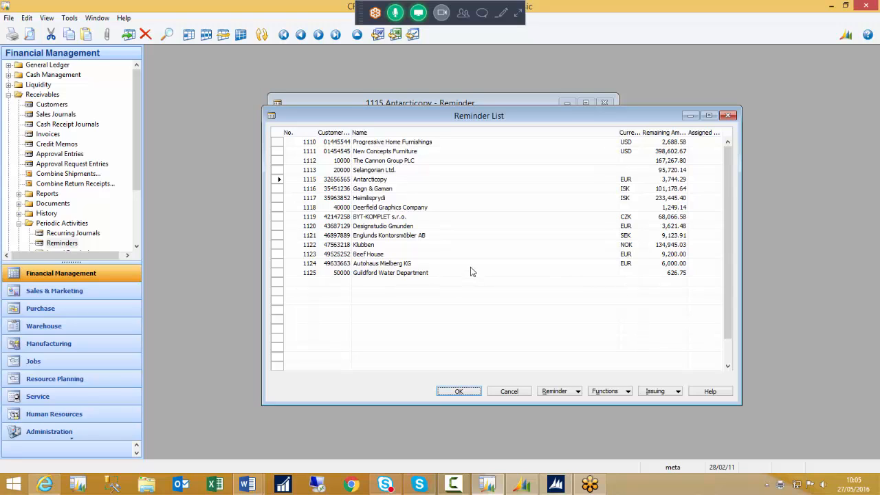
- Open the customer card and find John Haddock Insurance Co. by searching the name for "john"
{"action": "left_click", "coordinate": [58, 108]}
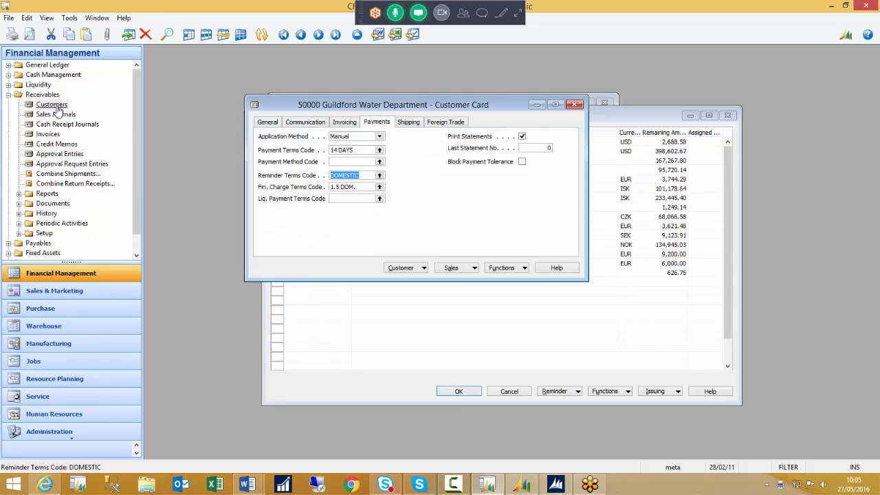
{"action": "left_click", "coordinate": [268, 121]}
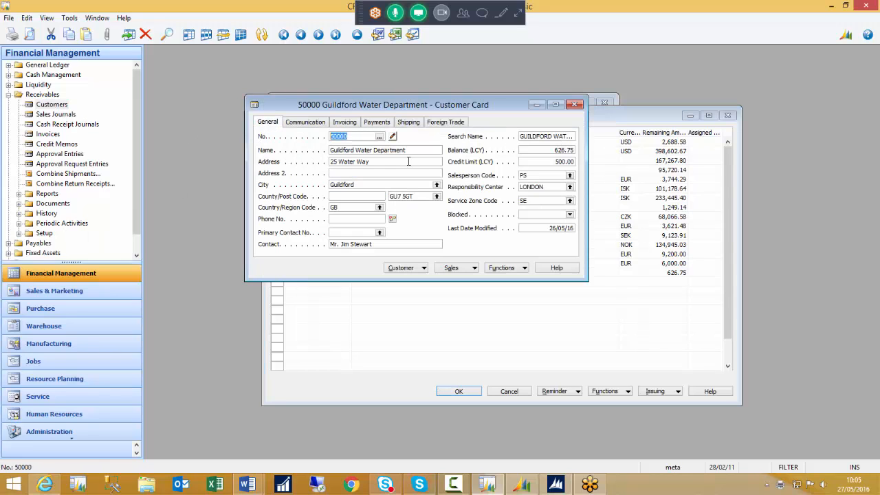
{"action": "left_click", "coordinate": [363, 150]}
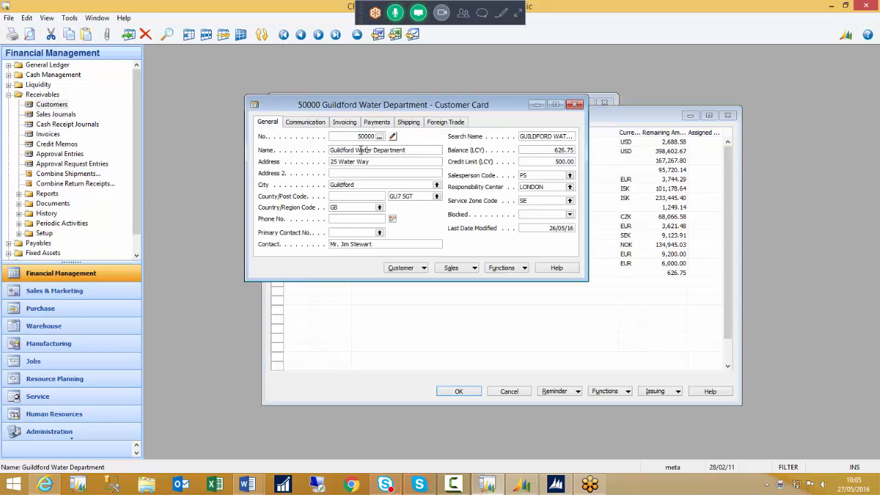
{"action": "left_click", "coordinate": [172, 34]}
{"action": "type", "text": "john"}
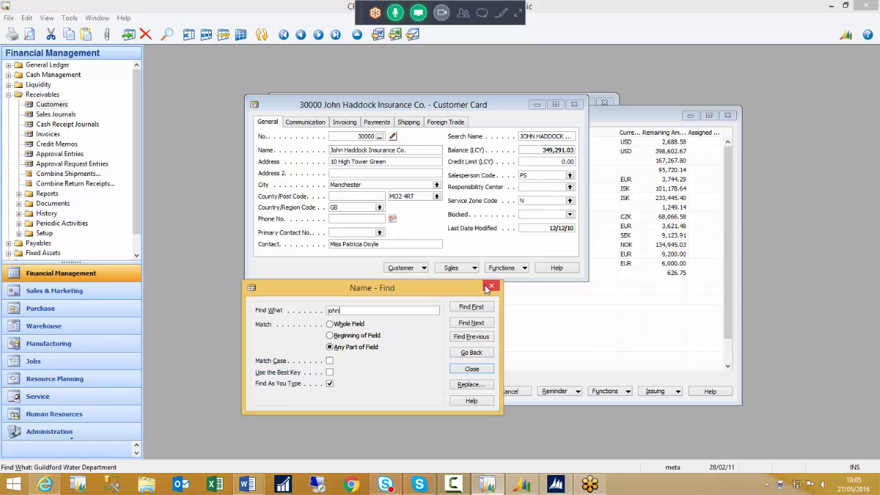
{"action": "left_click", "coordinate": [491, 286]}
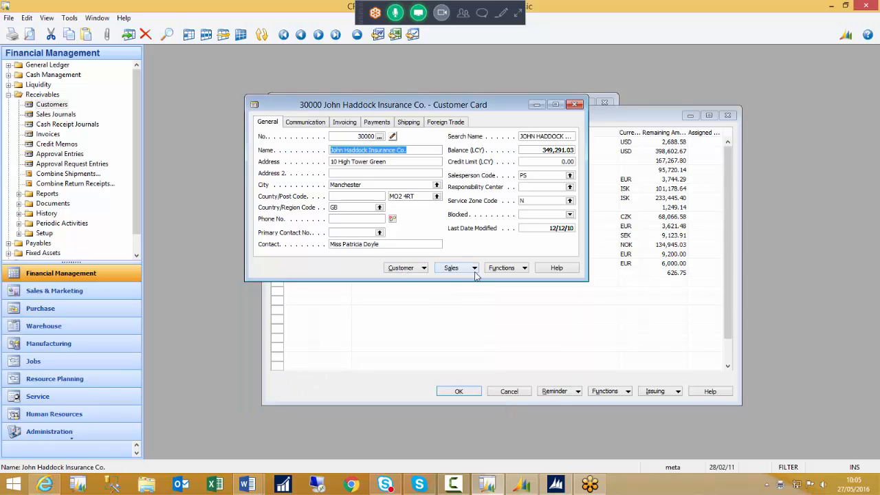
- Open the issued reminders for John Haddock Insurance Co., bring up their list and widen the list window
{"action": "left_click", "coordinate": [422, 270]}
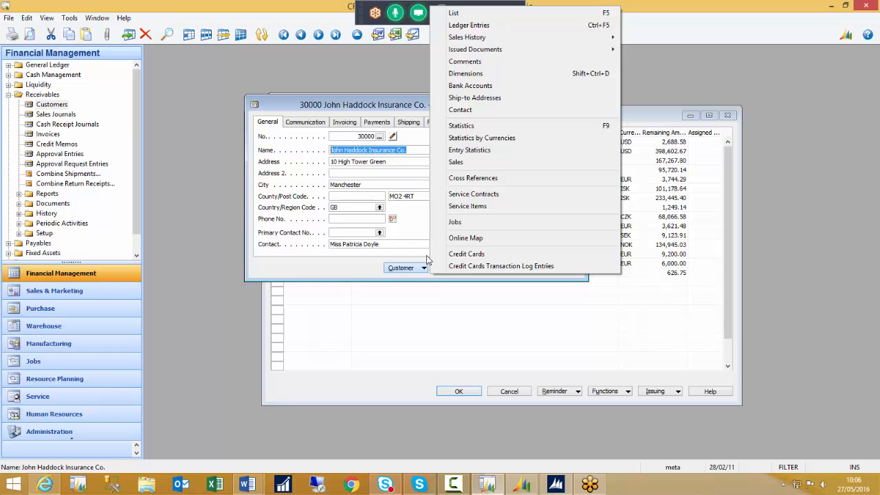
{"action": "mouse_move", "coordinate": [537, 49]}
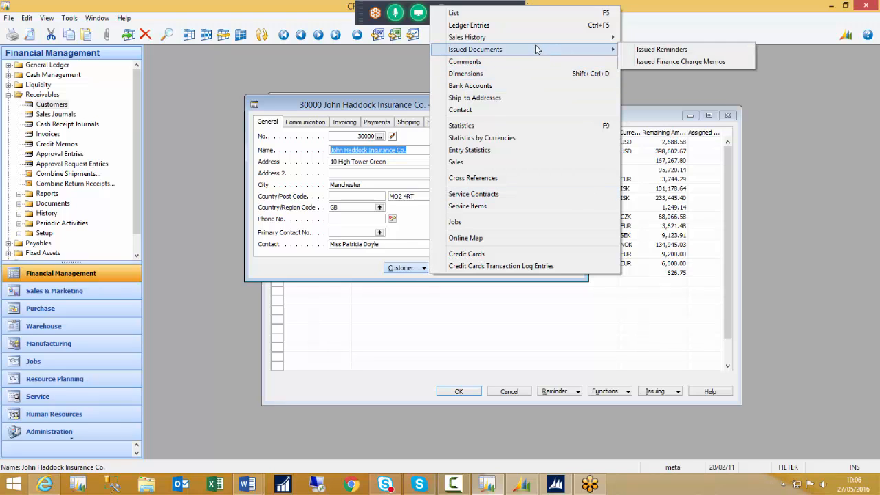
{"action": "left_click", "coordinate": [680, 49]}
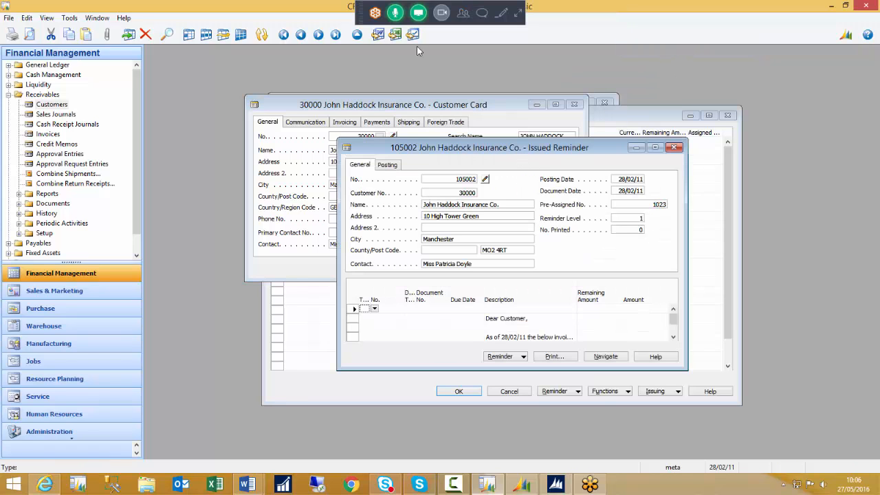
{"action": "left_click", "coordinate": [357, 34]}
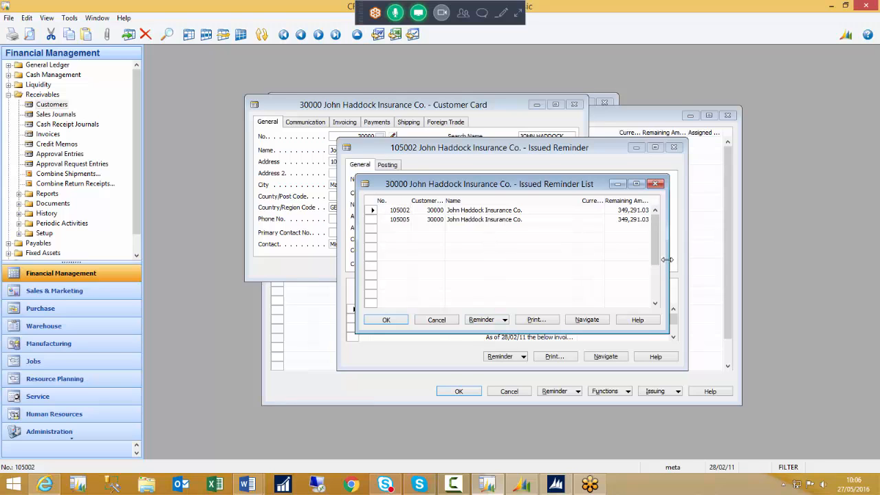
{"action": "left_click_drag", "start_coordinate": [668, 260], "coordinate": [717, 259]}
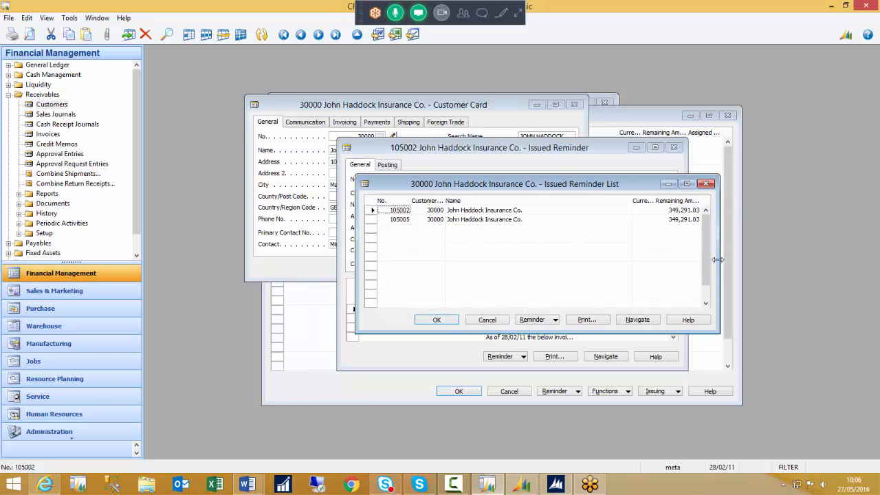
- Open issued reminder 105002 from the list, maximize it, and page through the neighbouring Heimilisprydi and Guildford Water Department issued reminders
{"action": "left_click", "coordinate": [539, 321]}
{"action": "left_click", "coordinate": [540, 333]}
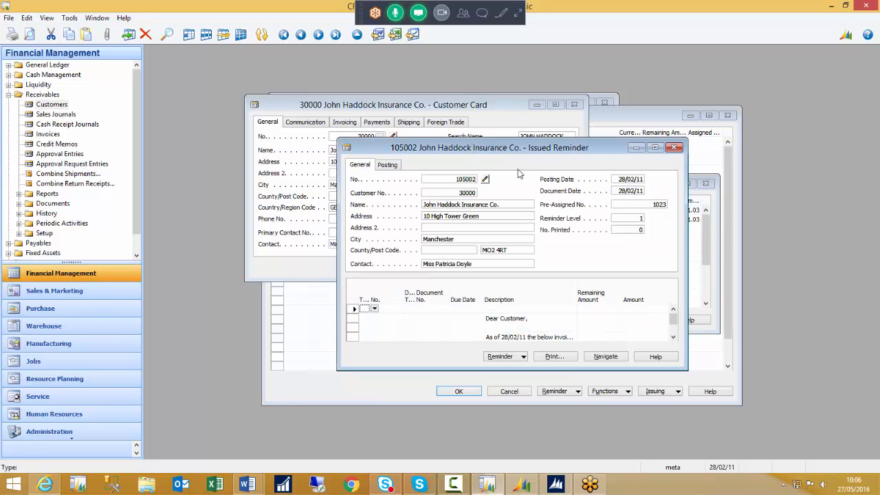
{"action": "double_click", "coordinate": [524, 148]}
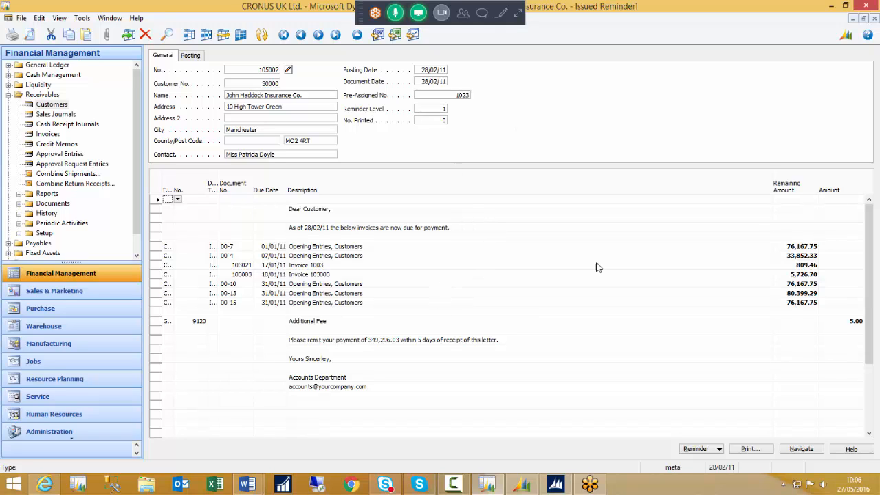
{"action": "left_click", "coordinate": [319, 35]}
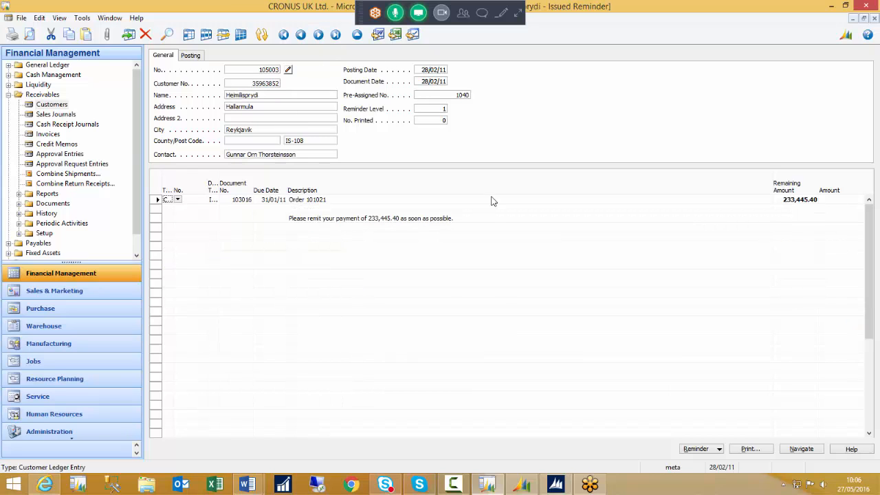
{"action": "left_click", "coordinate": [301, 35]}
{"action": "left_click", "coordinate": [301, 36]}
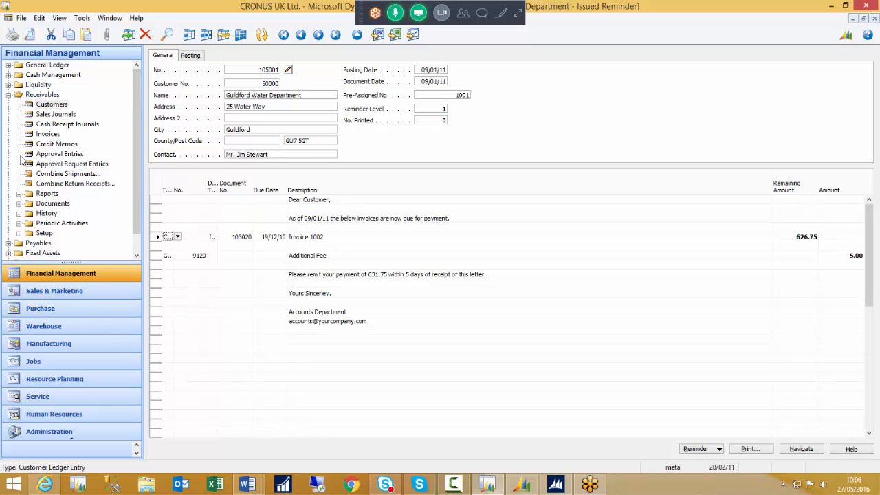
- Close the John Haddock Insurance Co. issued reminder list and switch back to the list of reminders not yet issued
{"action": "left_click", "coordinate": [110, 20]}
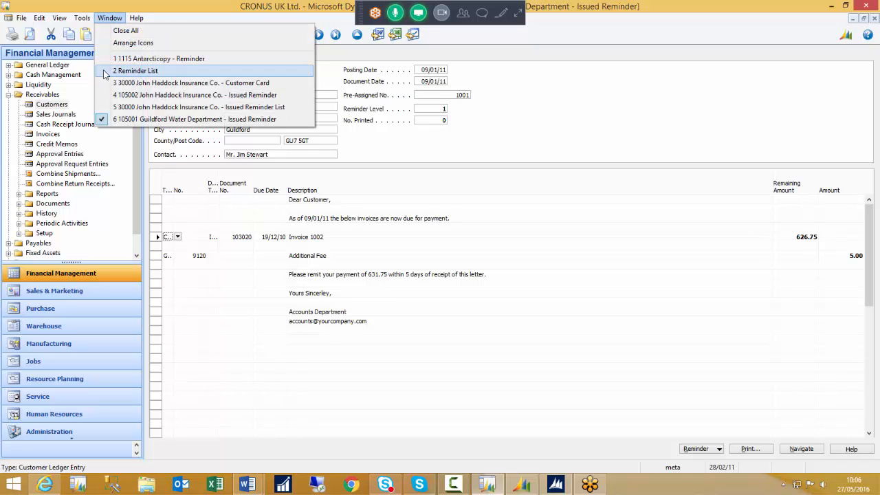
{"action": "left_click", "coordinate": [171, 108]}
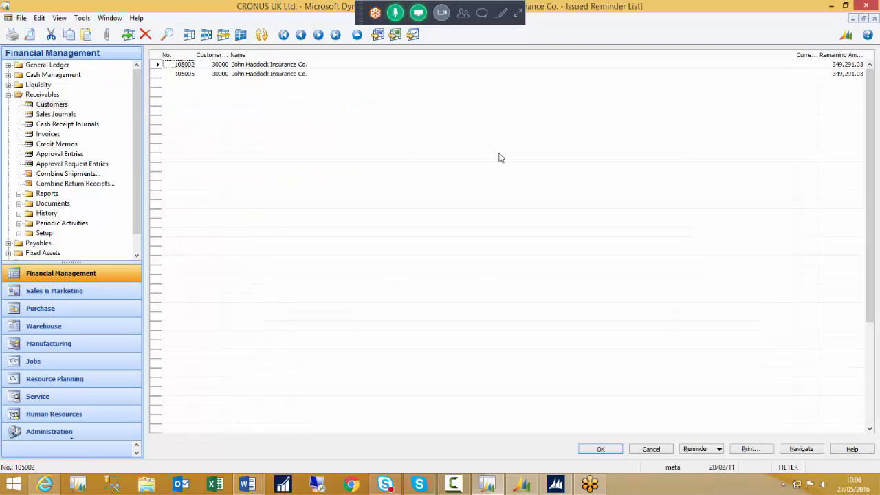
{"action": "key", "text": "Escape"}
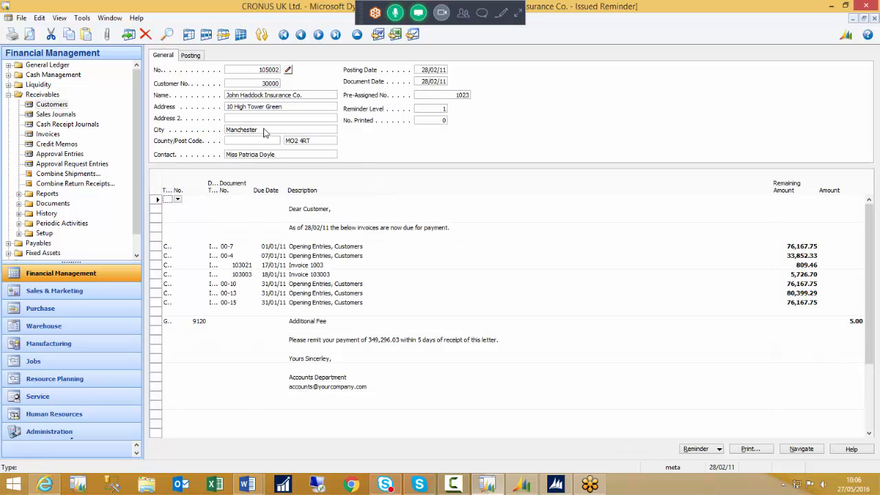
{"action": "left_click", "coordinate": [84, 19]}
{"action": "mouse_move", "coordinate": [112, 19]}
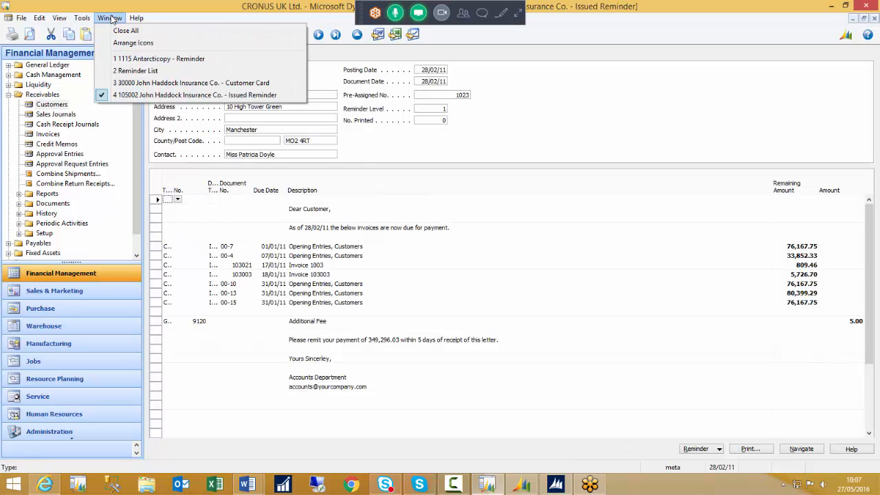
{"action": "left_click", "coordinate": [136, 72]}
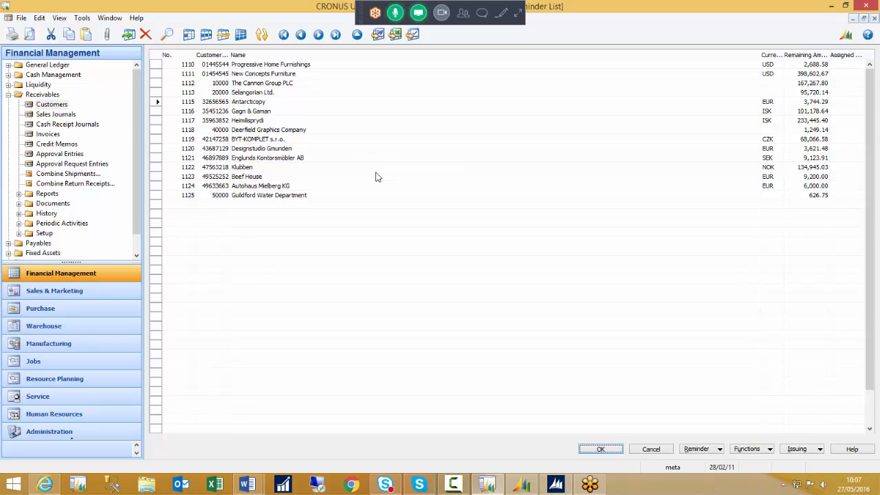
- Delete reminders 1115 for Antarcticopy and 1116 for Gagn & Gaman from the reminder list
{"action": "left_click", "coordinate": [156, 102]}
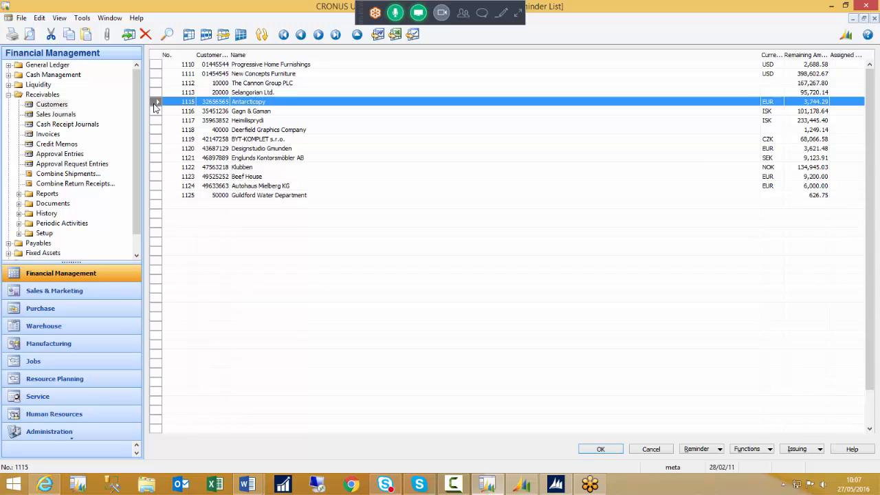
{"action": "left_click", "coordinate": [156, 111], "text": "shift"}
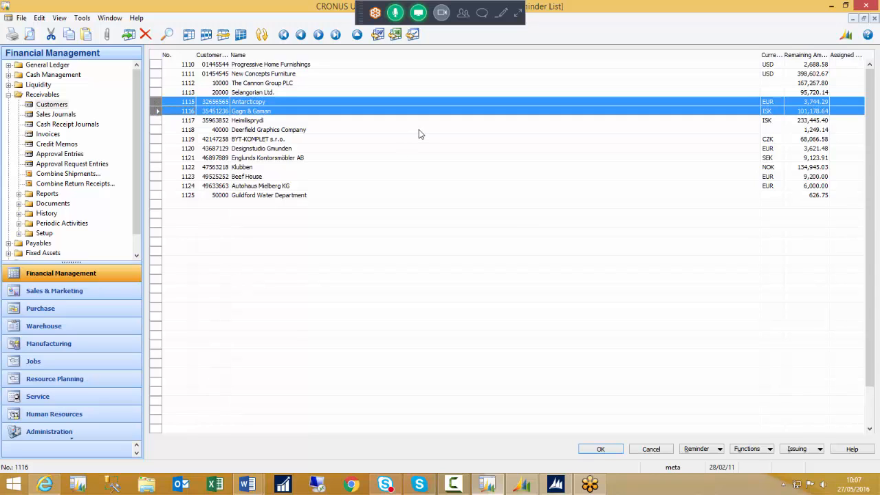
{"action": "left_click", "coordinate": [146, 35]}
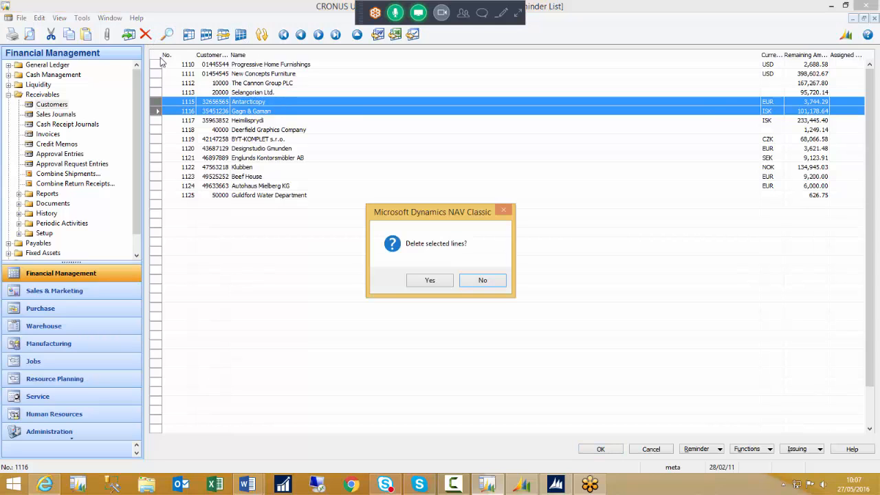
{"action": "left_click", "coordinate": [429, 281]}
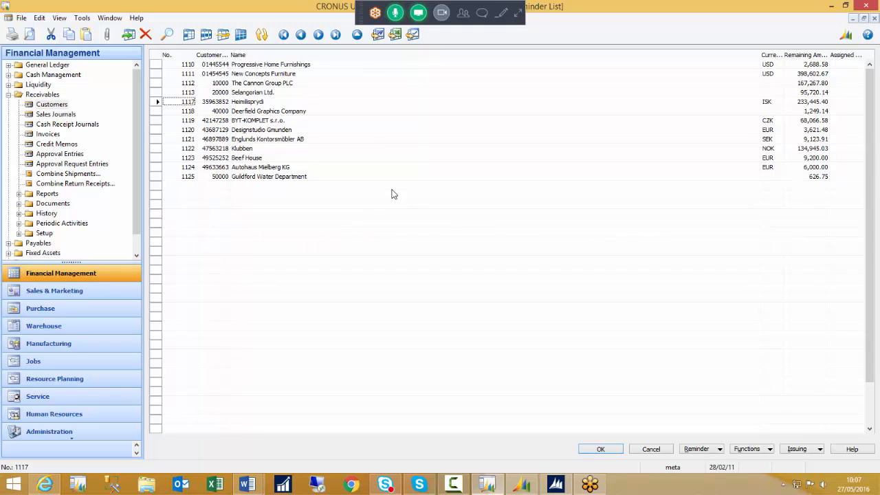
- Issue all the remaining reminders in the reminder list with the Print option turned off
{"action": "left_click", "coordinate": [800, 451]}
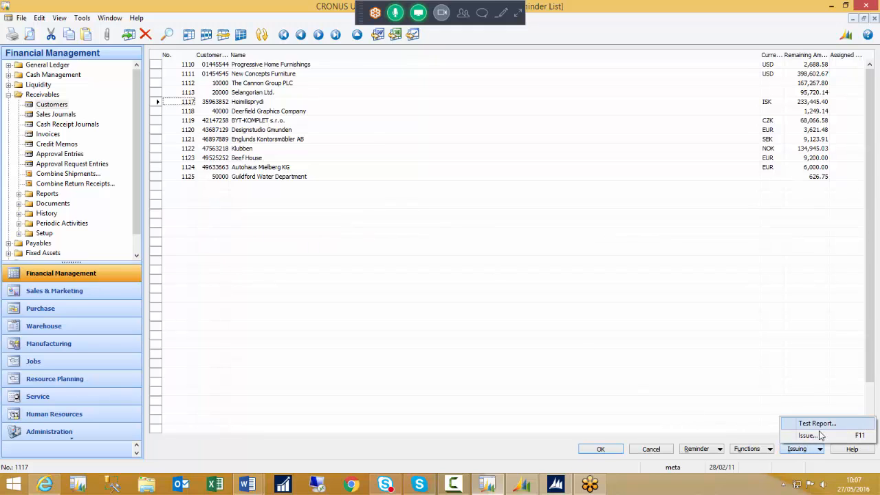
{"action": "left_click", "coordinate": [817, 435]}
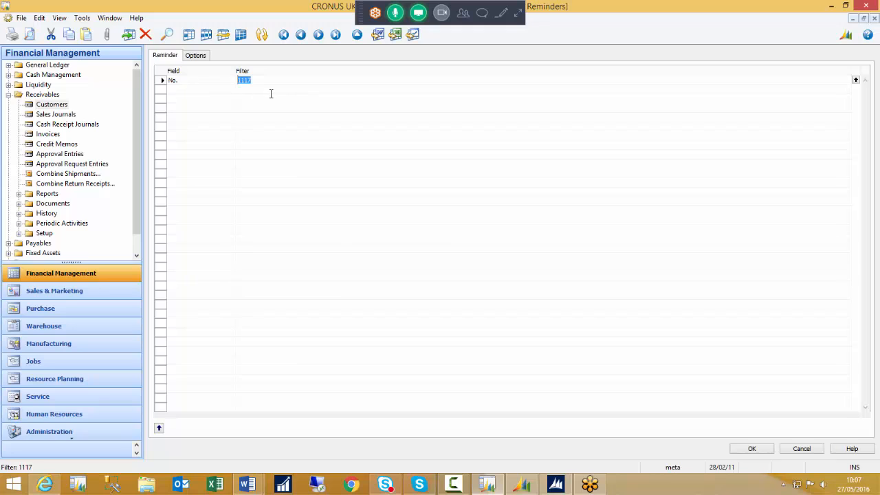
{"action": "left_click", "coordinate": [202, 59]}
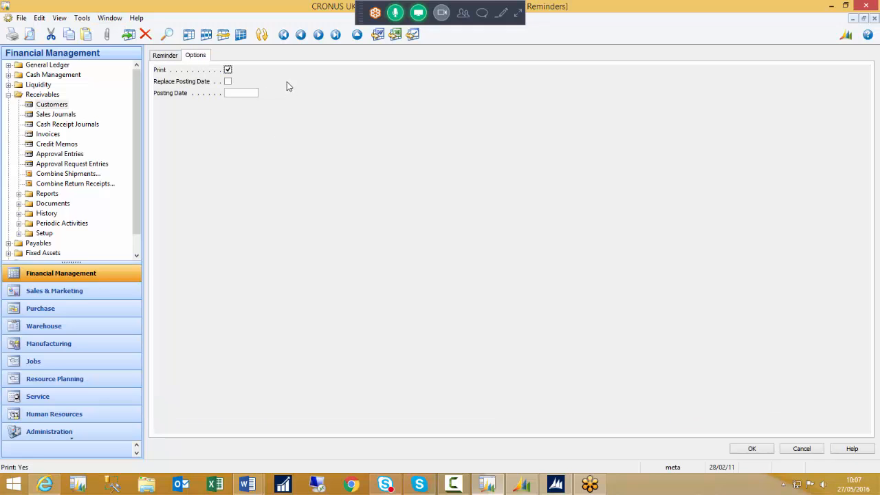
{"action": "left_click", "coordinate": [228, 70]}
{"action": "left_click", "coordinate": [753, 449]}
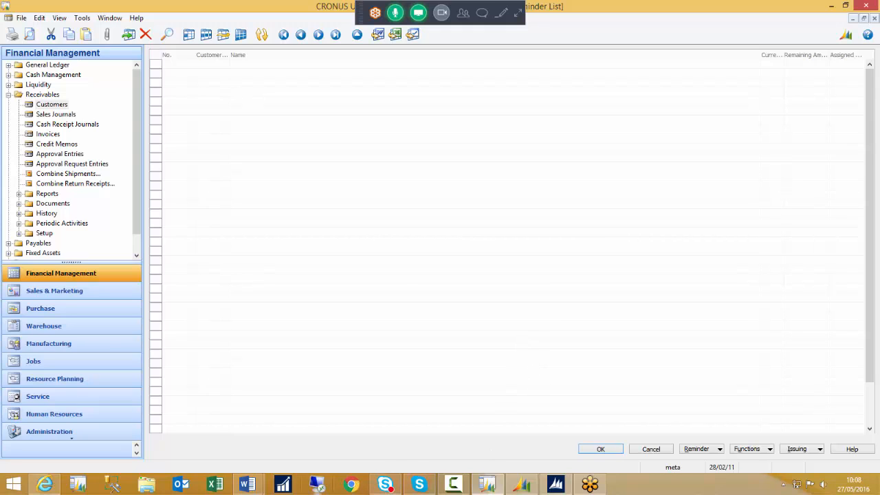
- Switch to the Word agenda document and review its topics from Credit Warnings through Aged Accounts Receivable Report to Reminder Letters
{"action": "mouse_move", "coordinate": [249, 485]}
{"action": "left_click", "coordinate": [303, 433]}
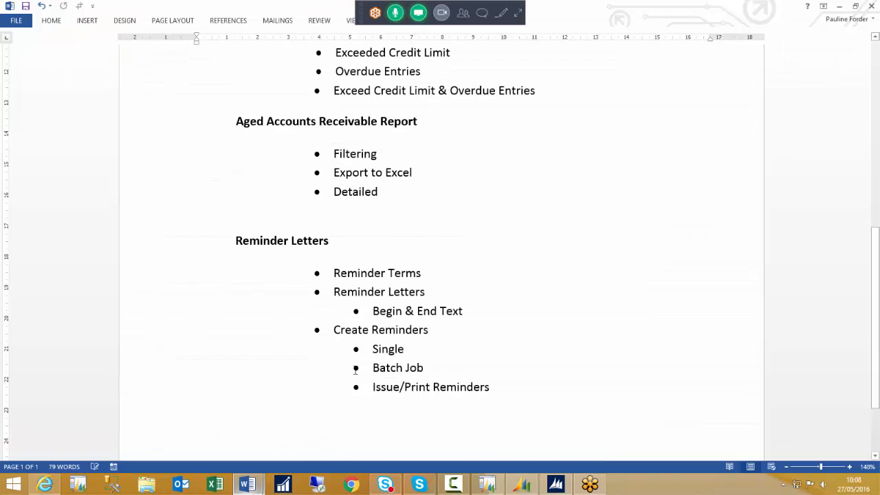
{"action": "scroll", "coordinate": [648, 274], "scroll_direction": "up", "scroll_amount": 7}
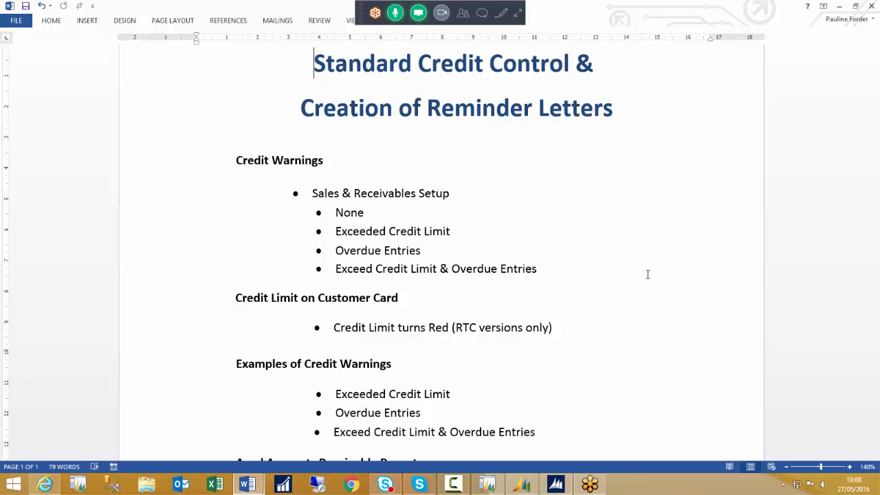
{"action": "scroll", "coordinate": [699, 204], "scroll_direction": "down", "scroll_amount": 1}
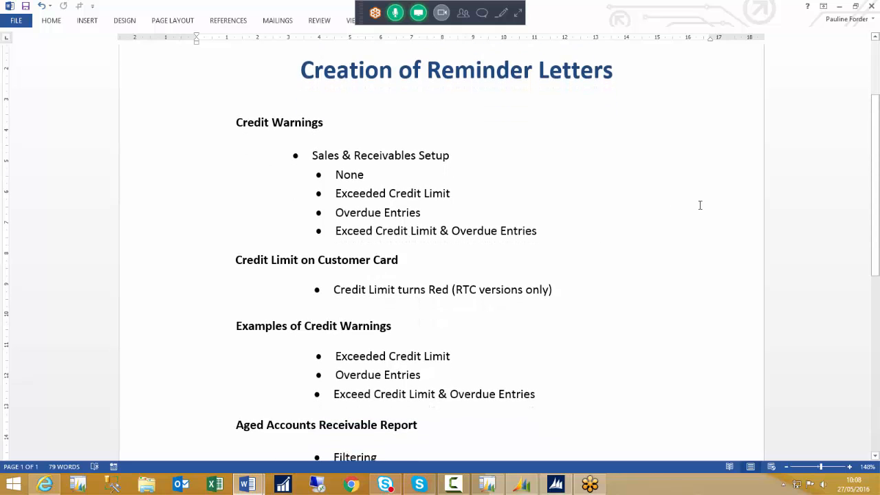
{"action": "scroll", "coordinate": [717, 183], "scroll_direction": "down", "scroll_amount": 1}
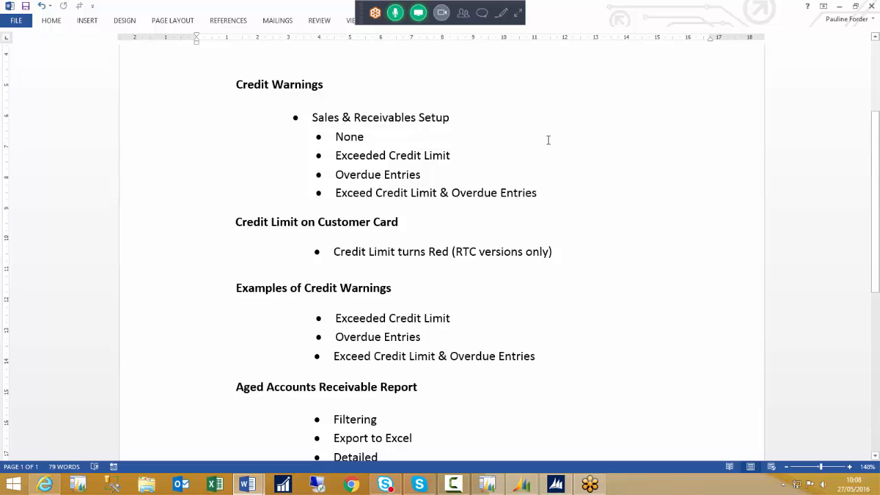
{"action": "scroll", "coordinate": [548, 140], "scroll_direction": "down", "scroll_amount": 3}
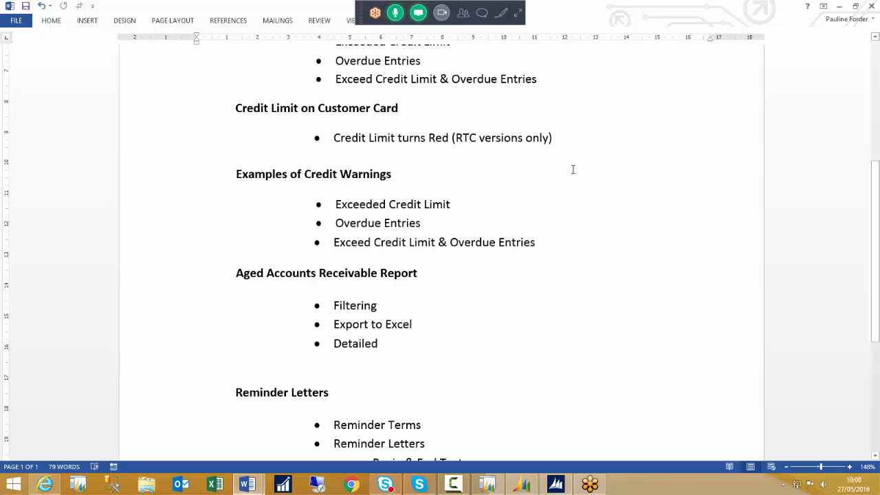
{"action": "scroll", "coordinate": [573, 169], "scroll_direction": "down", "scroll_amount": 1}
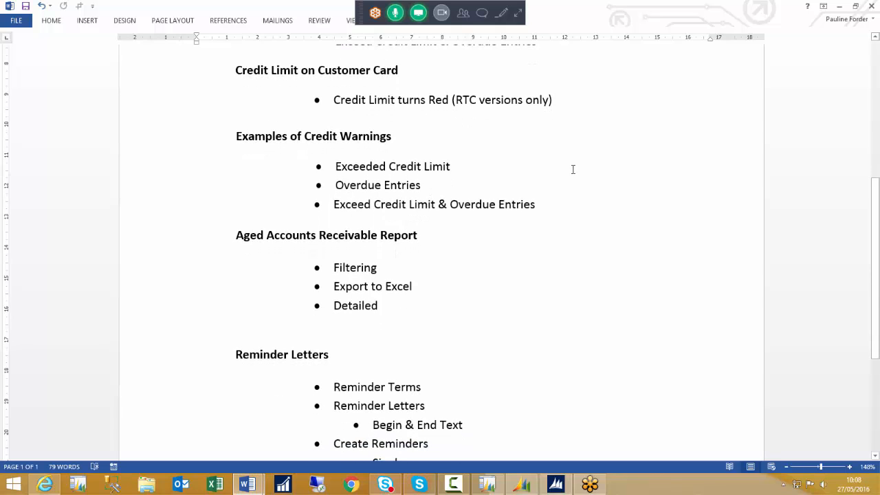
{"action": "scroll", "coordinate": [573, 169], "scroll_direction": "down", "scroll_amount": 3}
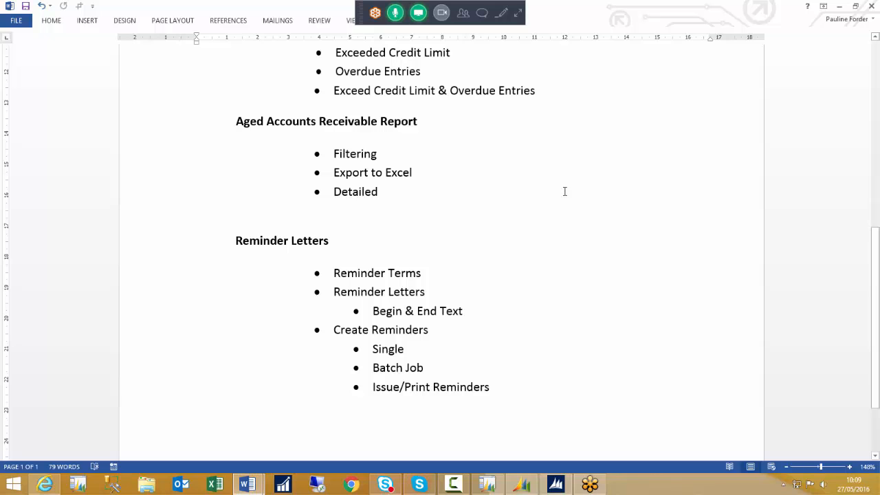
{"action": "scroll", "coordinate": [546, 225], "scroll_direction": "down", "scroll_amount": 3}
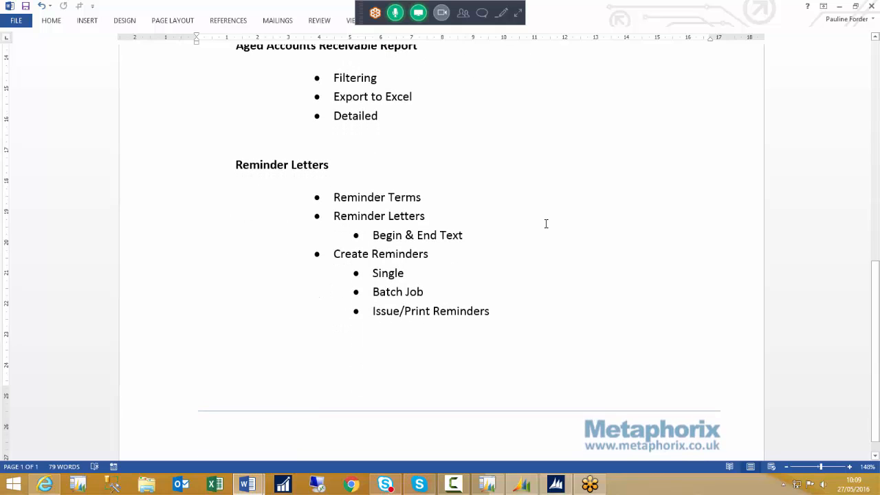